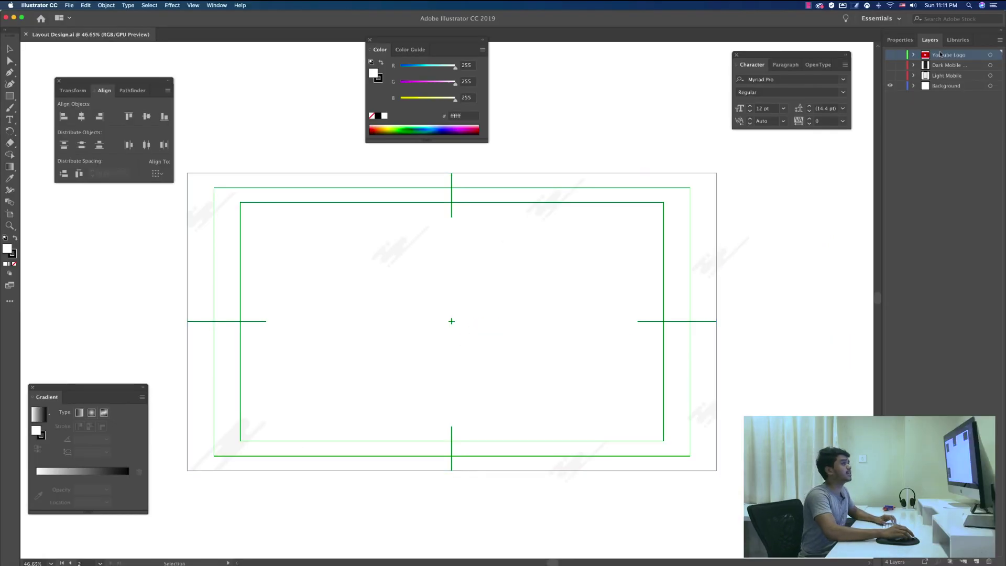
# Step: Preview the Light Mobile and Dark Mobile layers, then hide both and select the Background layer
pyautogui.click(948, 87)
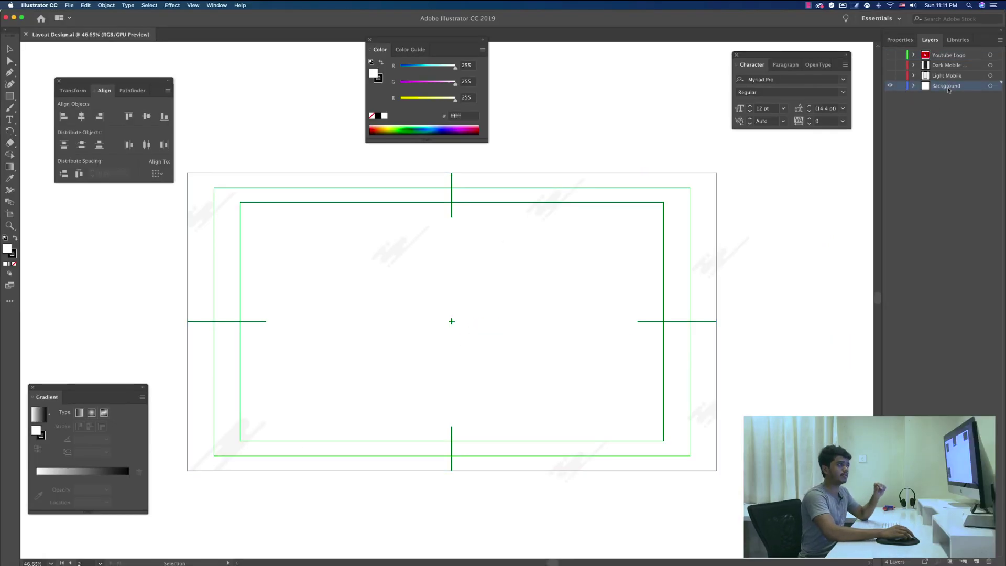
pyautogui.click(950, 56)
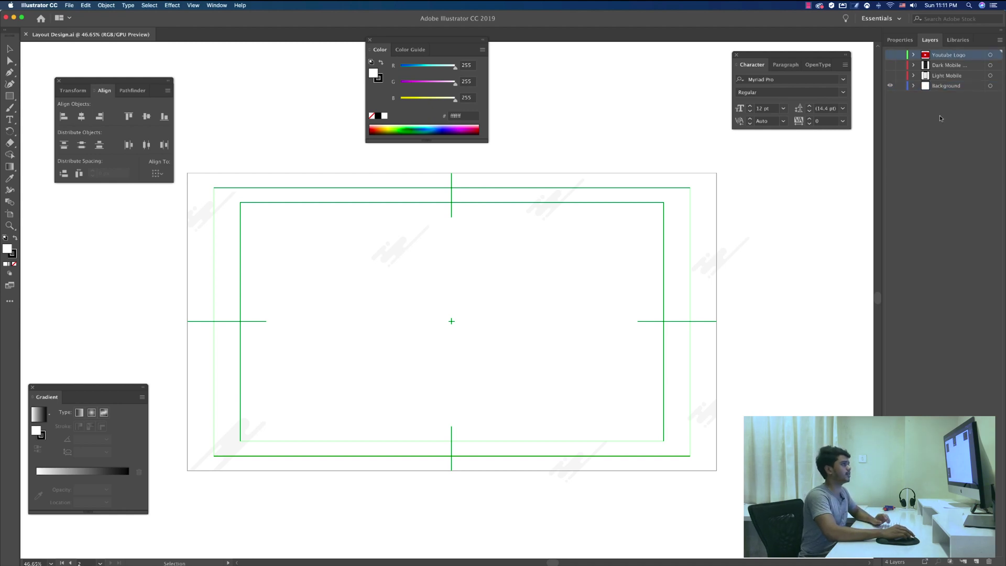
pyautogui.click(890, 75)
pyautogui.click(923, 73)
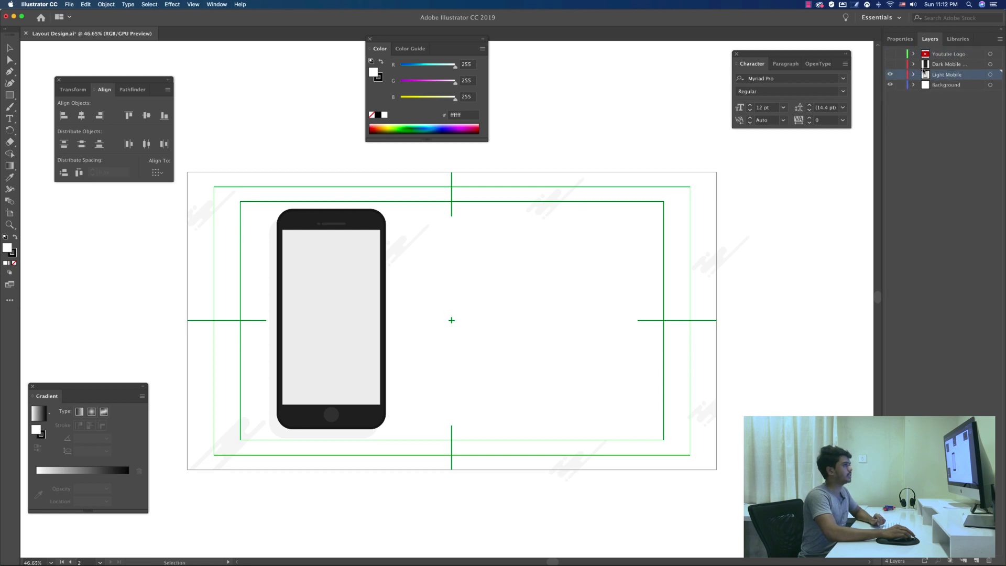
pyautogui.click(925, 64)
pyautogui.click(890, 64)
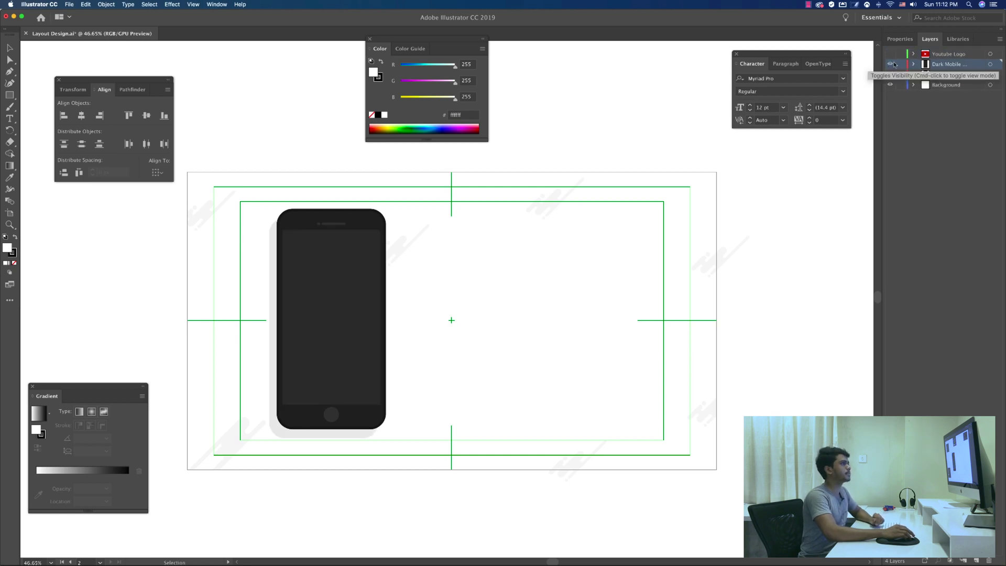
pyautogui.click(891, 54)
pyautogui.moveTo(891, 56); pyautogui.dragTo(891, 76)
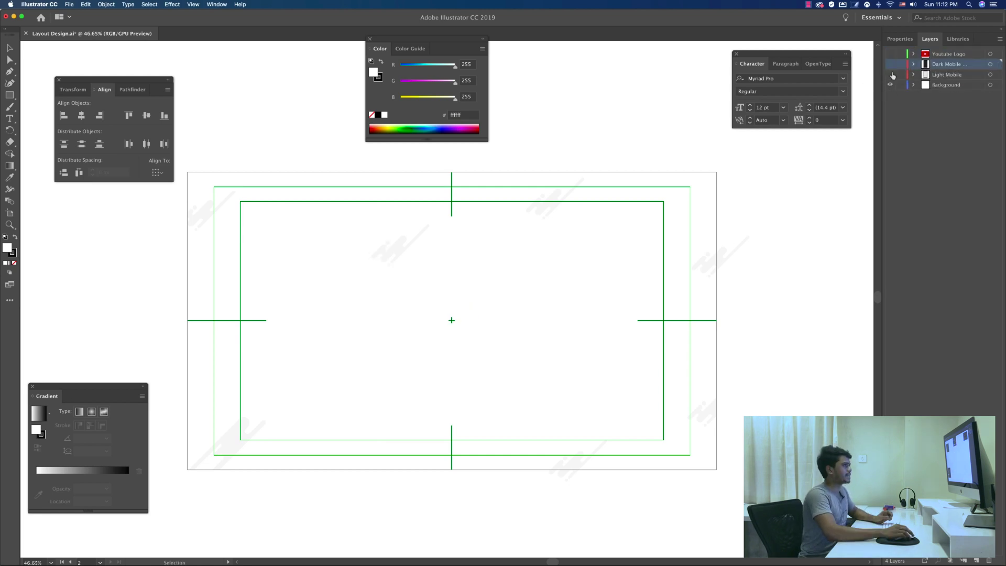
pyautogui.click(970, 86)
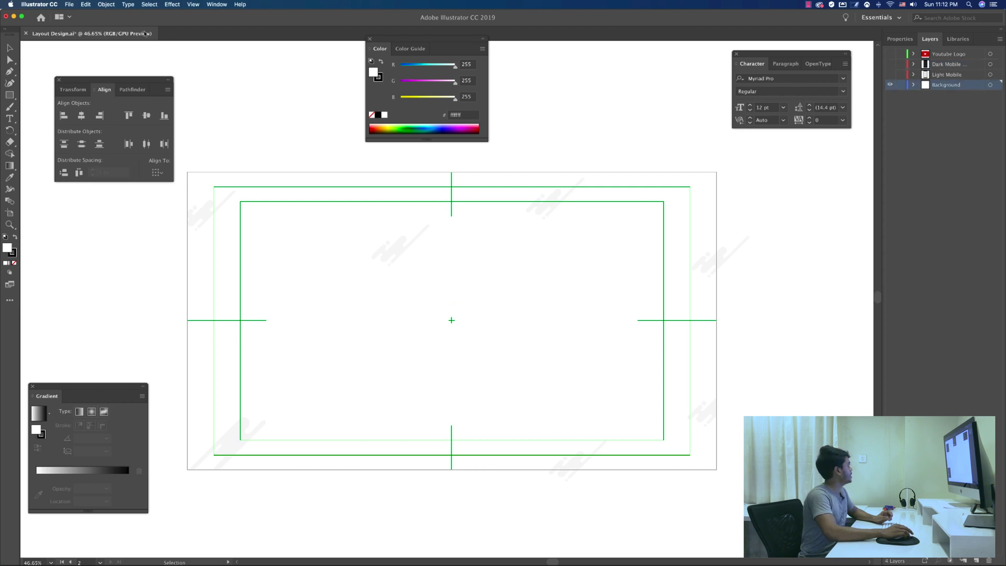
# Step: Try to export the Background layer's artwork in PNG format with Export As
pyautogui.click(68, 4)
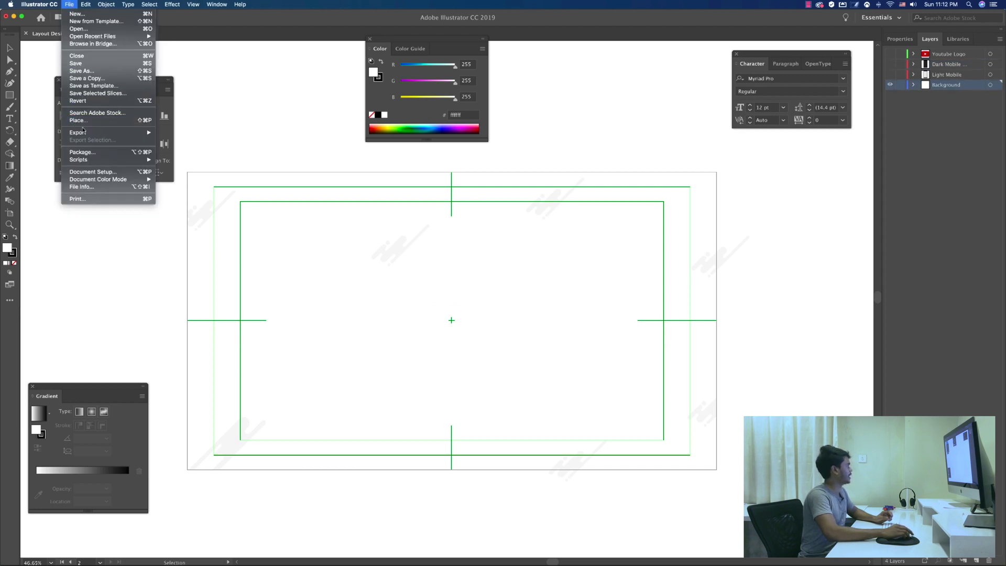
pyautogui.moveTo(96, 134)
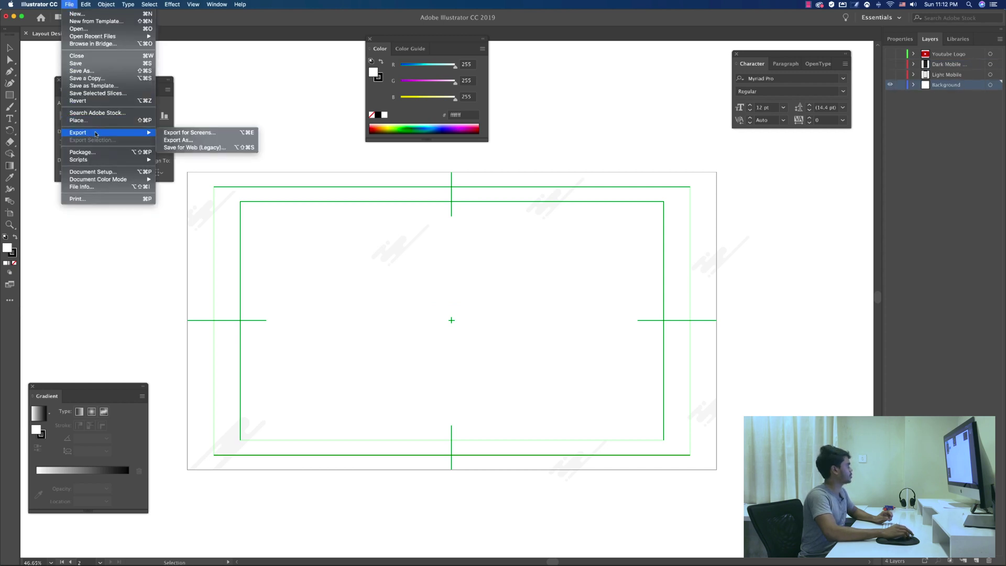
pyautogui.click(207, 140)
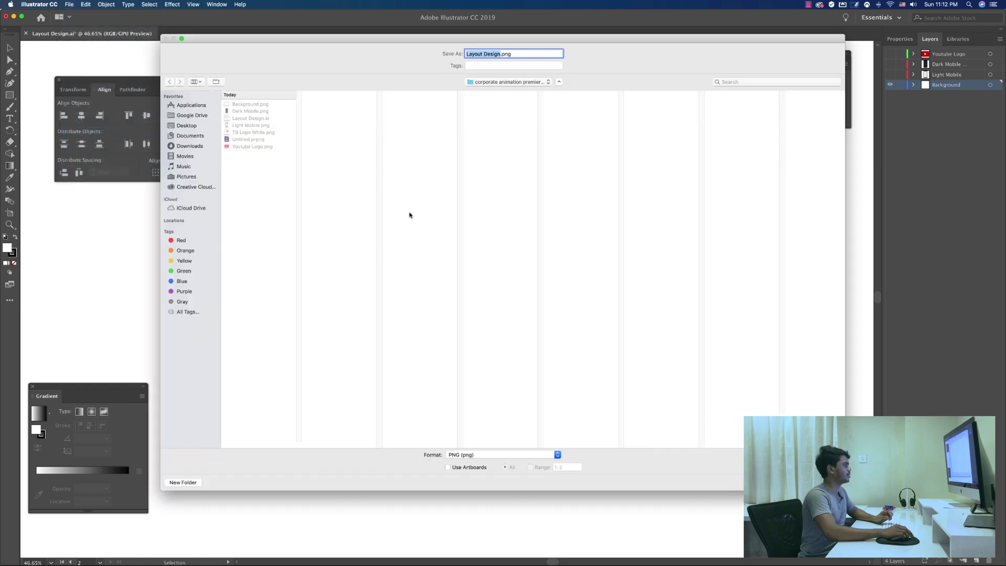
pyautogui.click(454, 456)
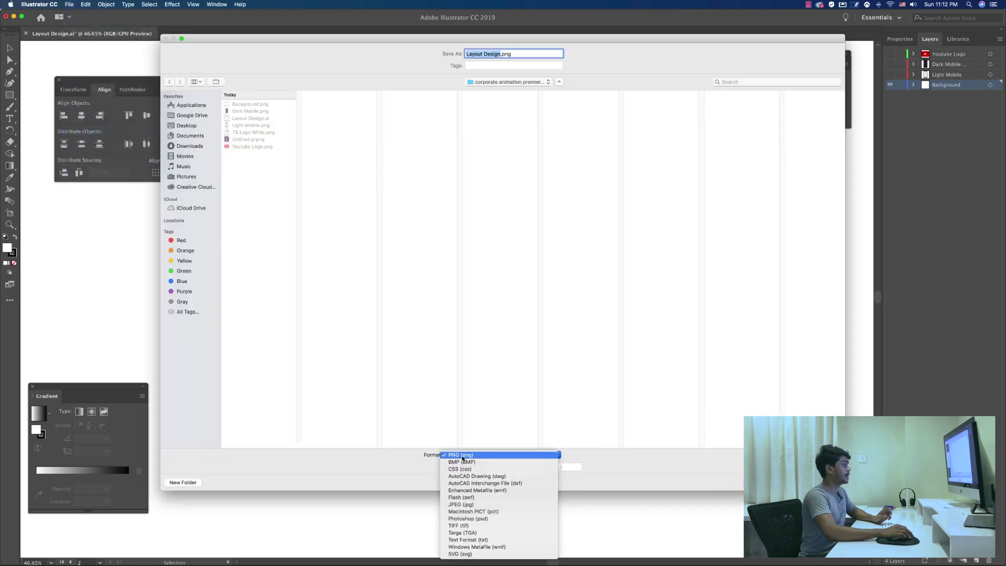
pyautogui.click(474, 458)
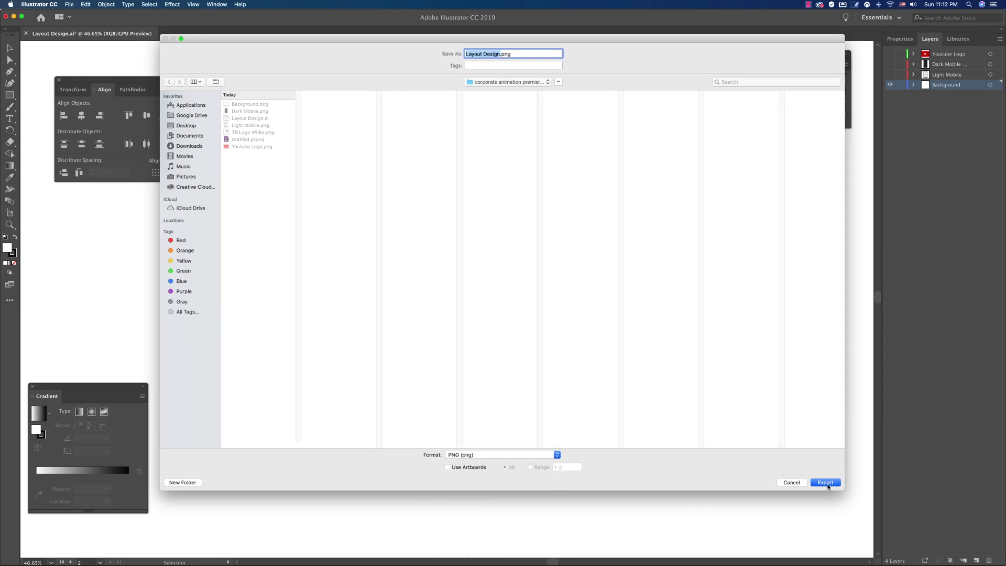
pyautogui.click(826, 483)
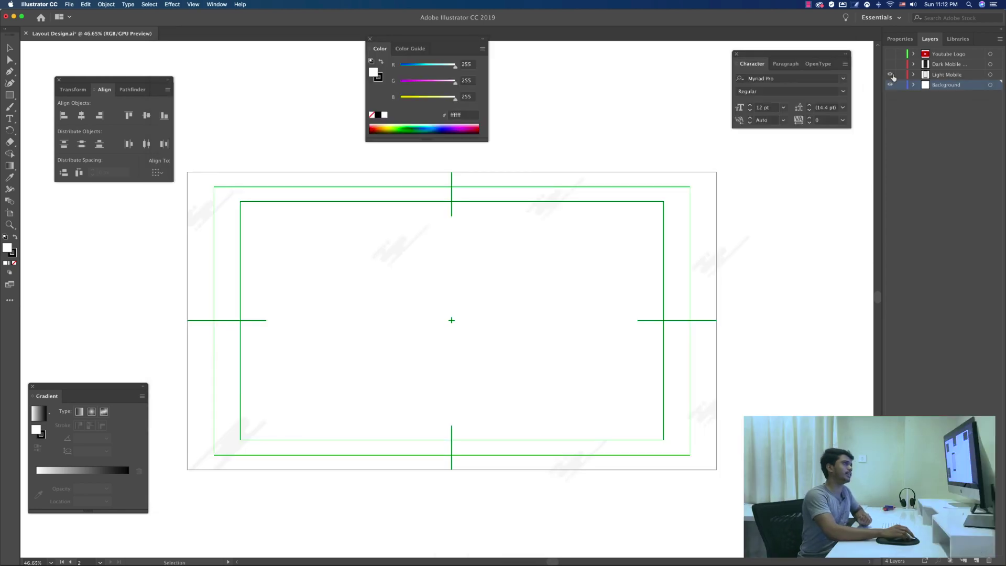
# Step: Check the Light Mobile layer against the transparency grid with the Background layer hidden and shown, then hide both layers
pyautogui.click(890, 74)
pyautogui.click(935, 76)
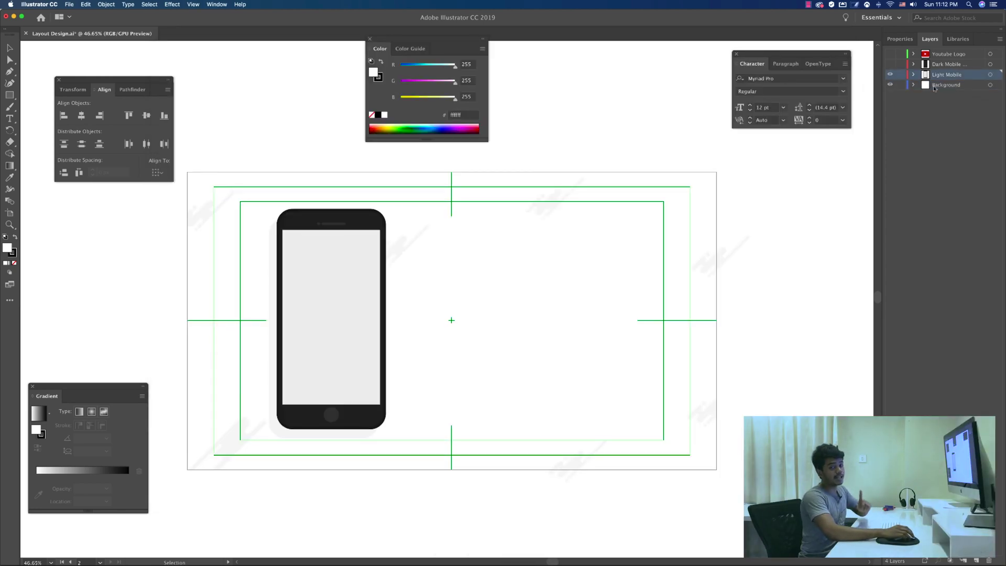
pyautogui.click(891, 85)
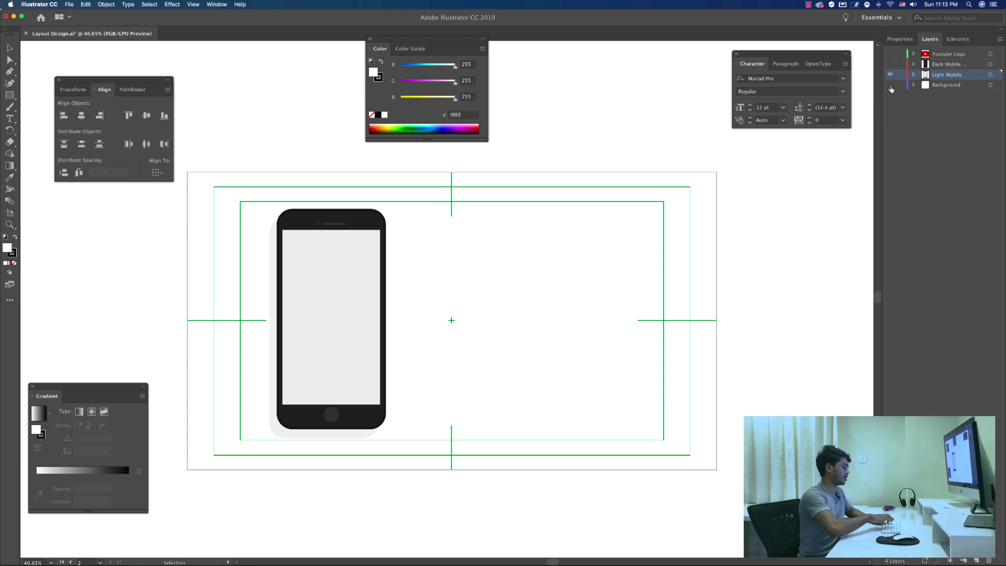
pyautogui.press('shift+super+d')
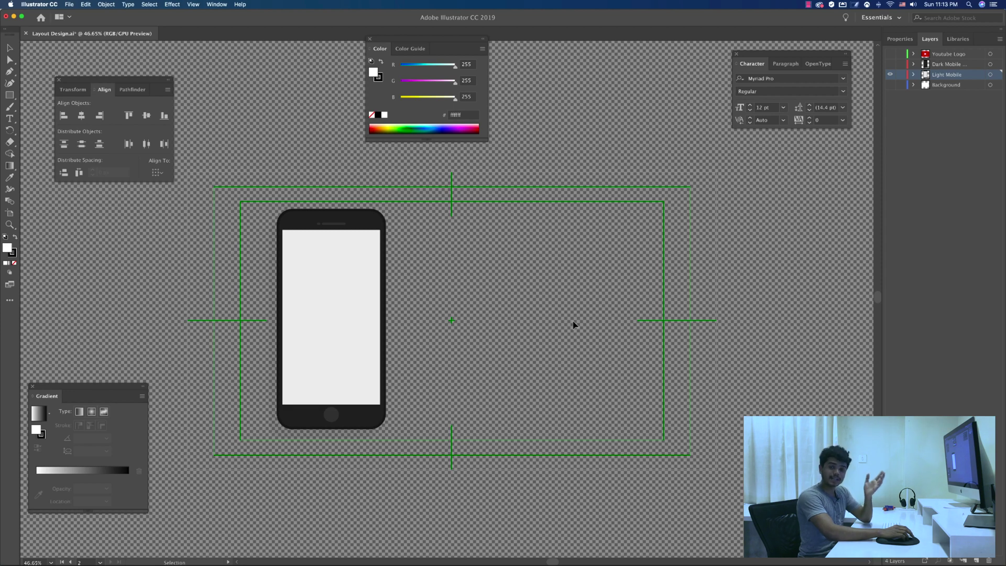
pyautogui.click(890, 85)
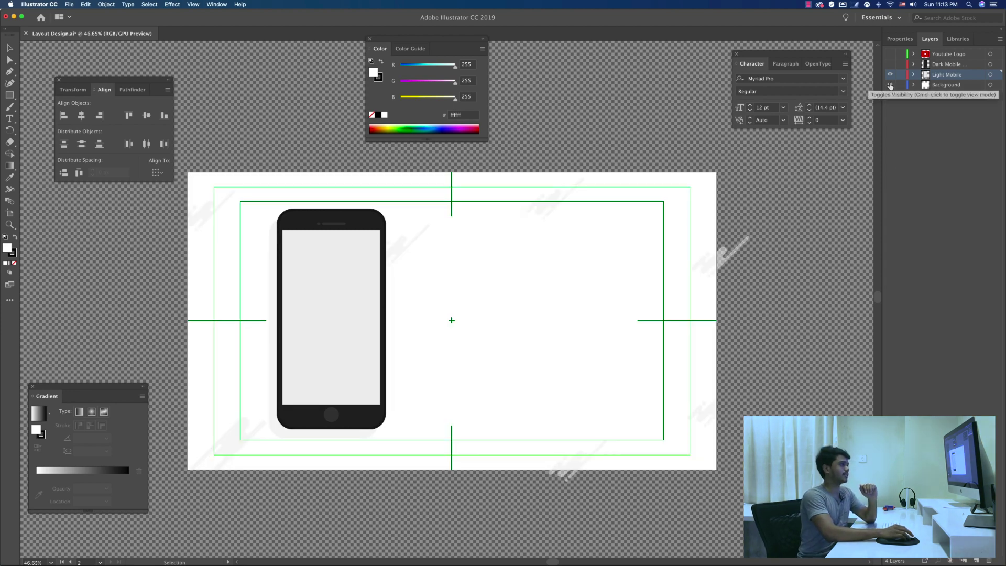
pyautogui.click(890, 86)
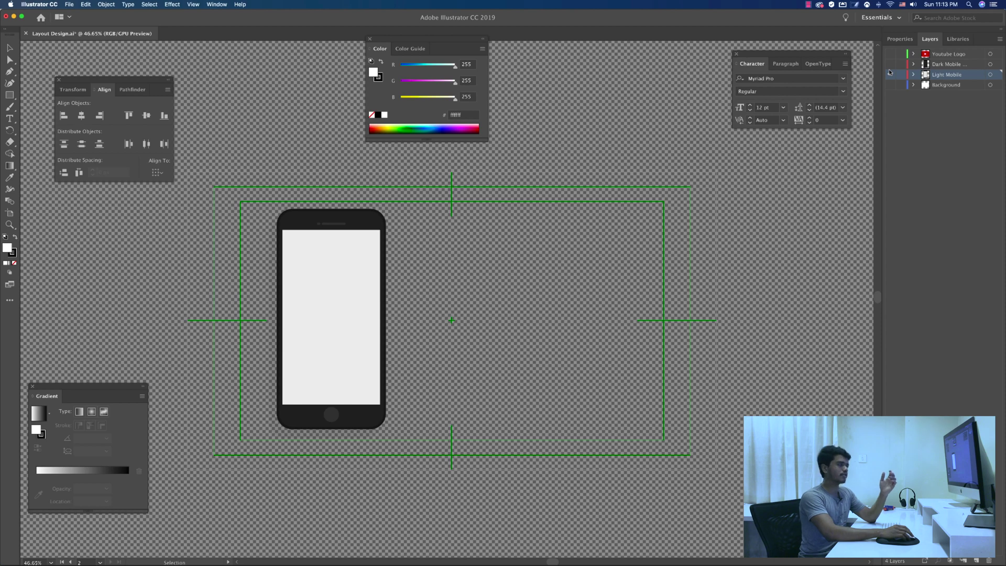
pyautogui.keyDown('super'); pyautogui.click(889, 74); pyautogui.keyUp('super')
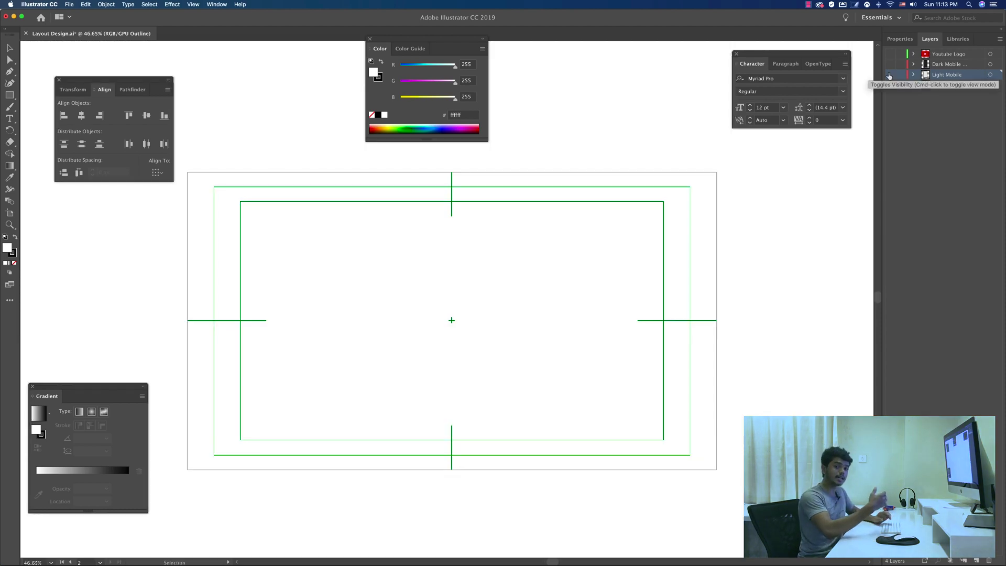
# Step: Switch to the empty Untitled project in Premiere Pro
pyautogui.click(58, 5)
pyautogui.click(40, 80)
pyautogui.click(506, 310)
pyautogui.moveTo(792, 562)
pyautogui.click(728, 548)
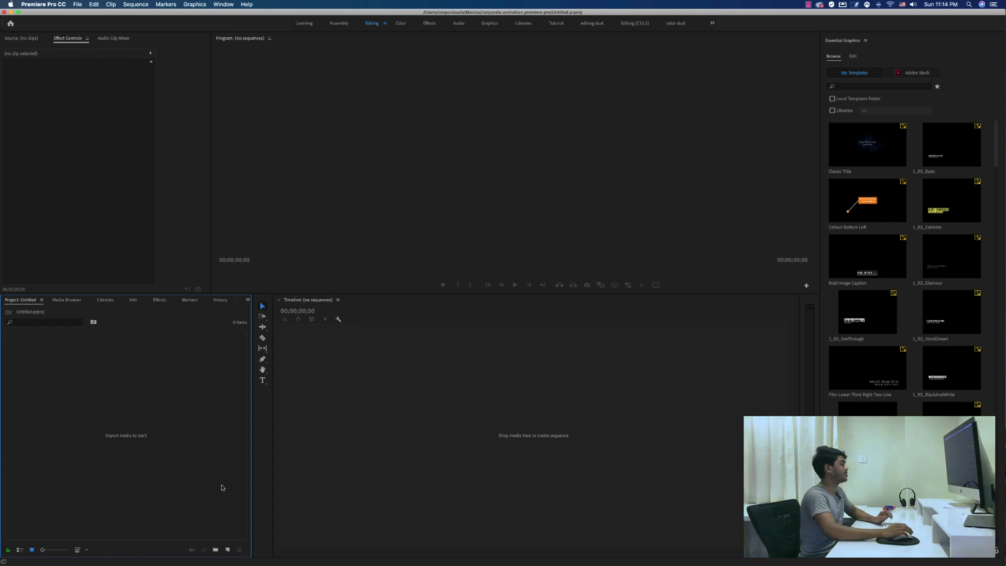
# Step: Import Background.png, Dark Mobile.png, Light Mobile.png and Youtube Logo.png from the corporate animation premiere pro folder into the project
pyautogui.click(196, 548)
pyautogui.moveTo(572, 174); pyautogui.dragTo(416, 218)
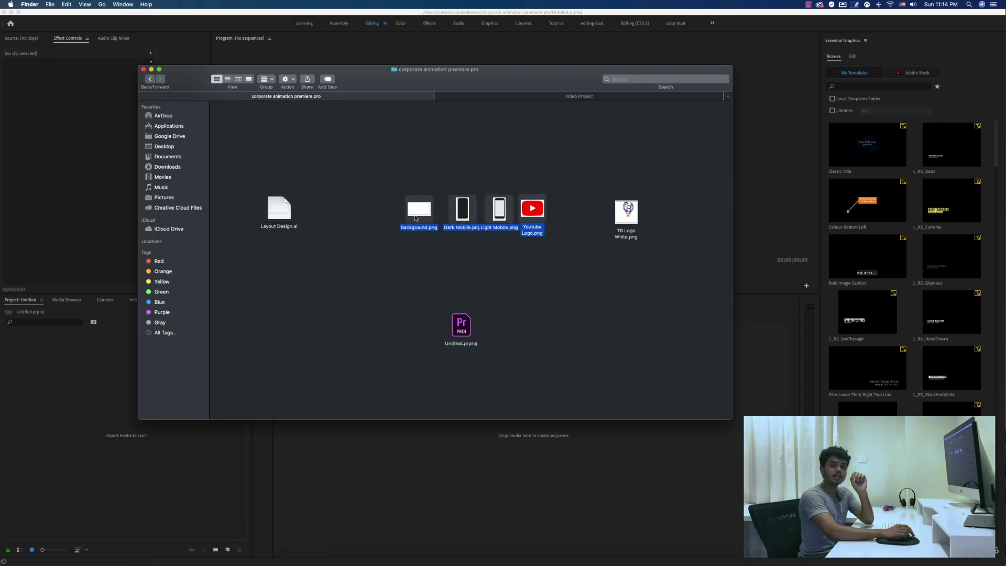
pyautogui.moveTo(419, 218); pyautogui.dragTo(110, 465)
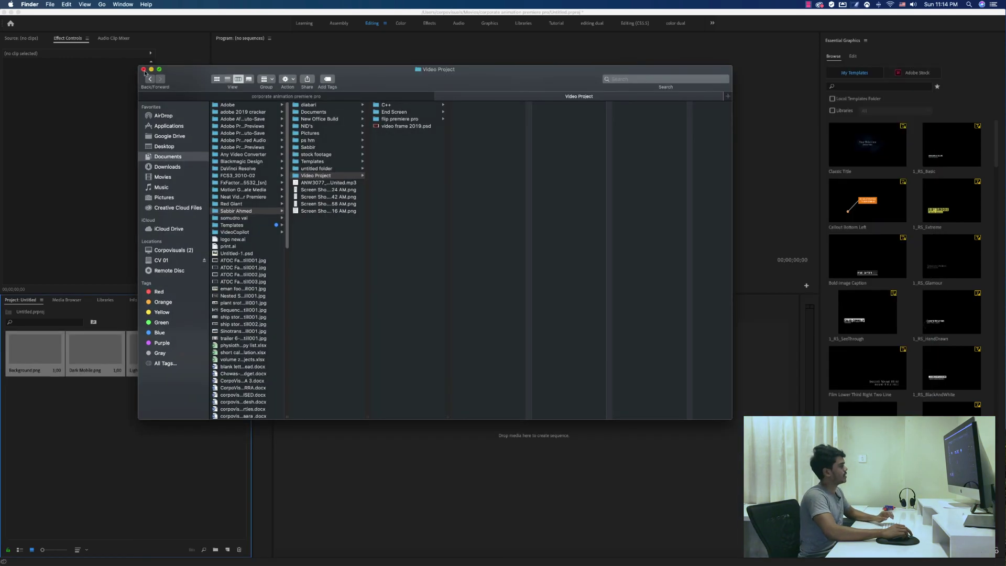
# Step: Import TB Logo White.png from the corporate animation premiere pro folder into the project
pyautogui.click(191, 97)
pyautogui.moveTo(188, 81); pyautogui.dragTo(280, 88)
pyautogui.moveTo(777, 158); pyautogui.dragTo(702, 277)
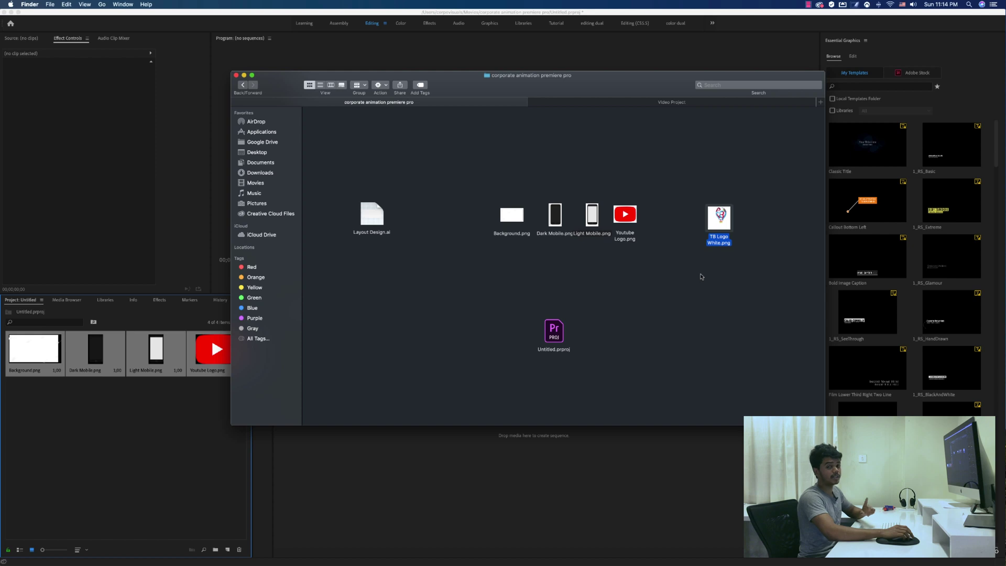
pyautogui.moveTo(713, 246); pyautogui.dragTo(152, 433)
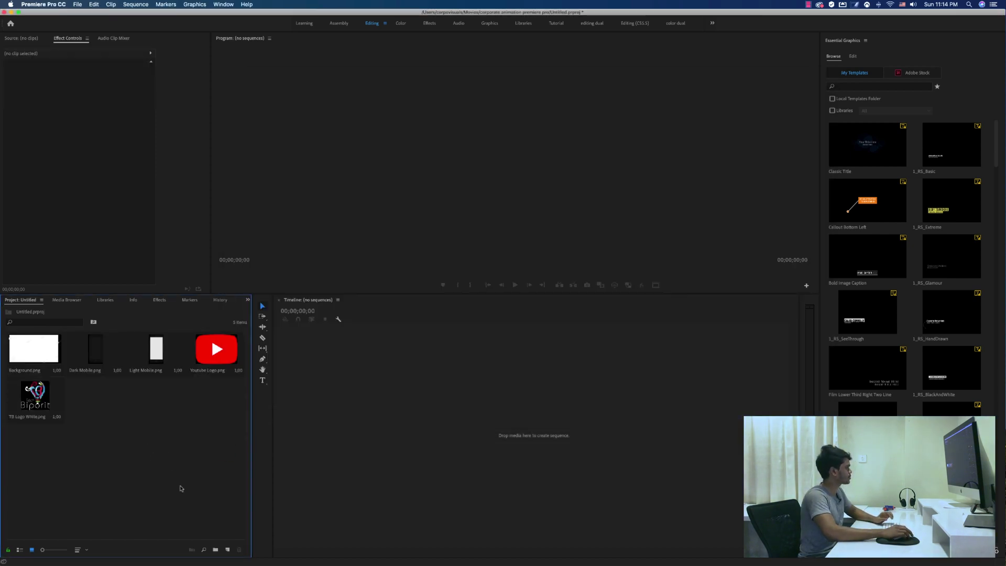
# Step: Set up a new sequence with the DNX 1080p editing mode and Composite in Linear Color turned off
pyautogui.click(227, 550)
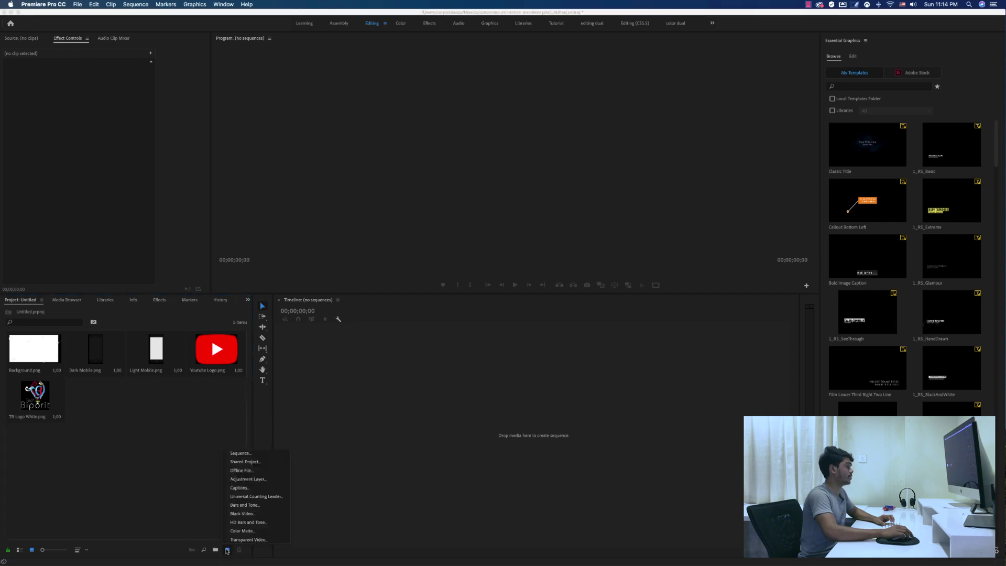
pyautogui.click(255, 454)
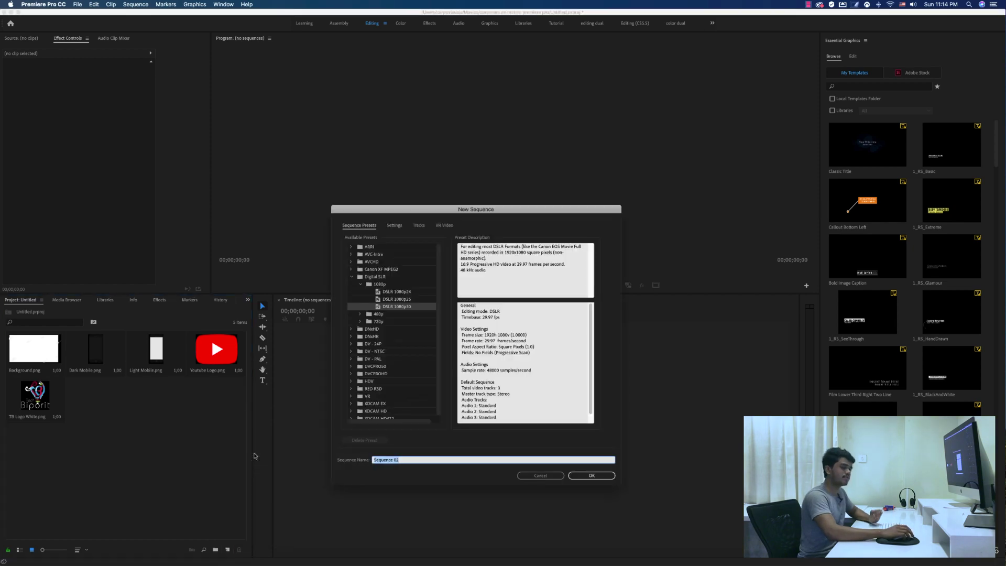
pyautogui.click(393, 226)
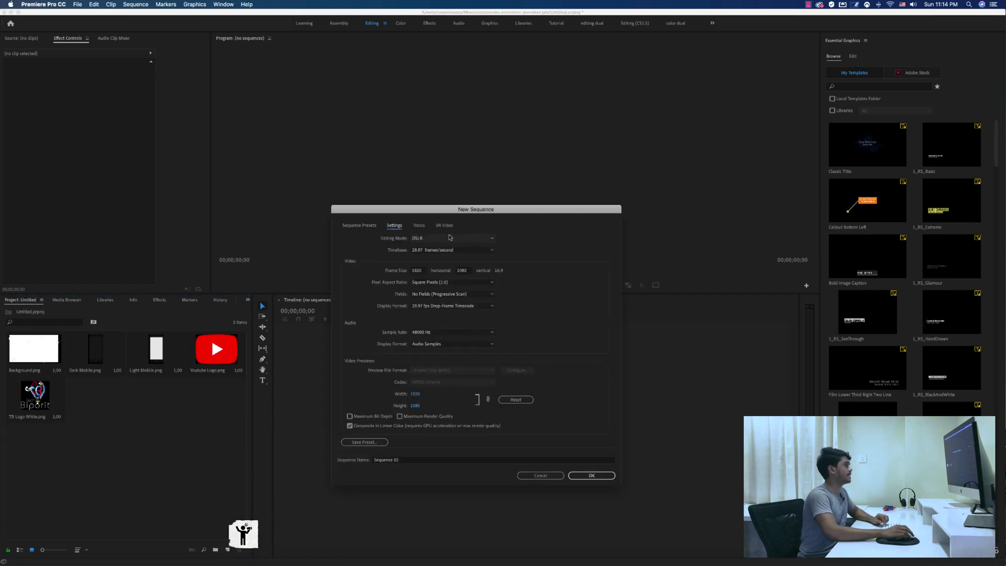
pyautogui.click(456, 239)
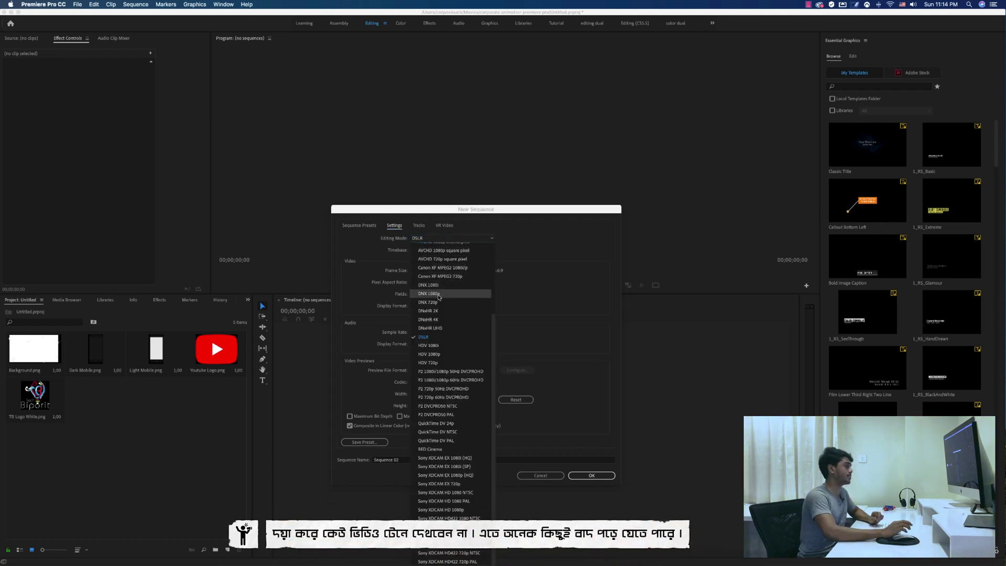
pyautogui.click(439, 297)
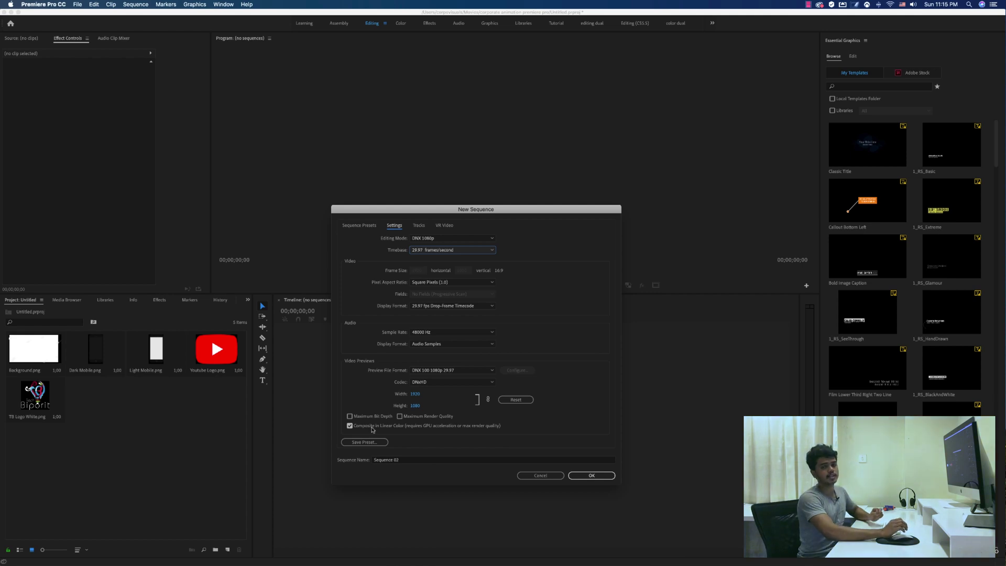
pyautogui.click(373, 427)
# Step: Name the new sequence Main Sequence and create it
pyautogui.click(415, 461)
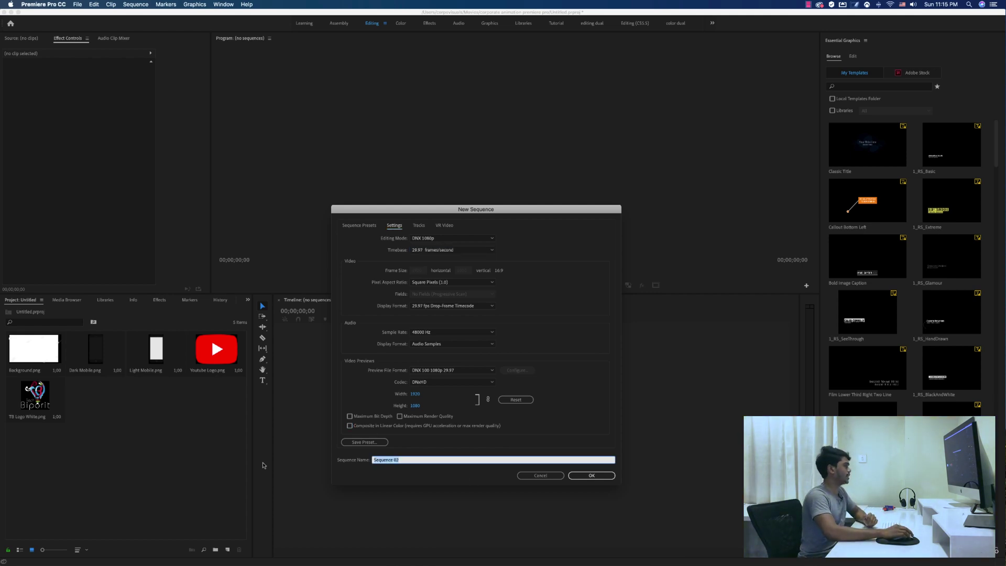
pyautogui.write('Main Se')
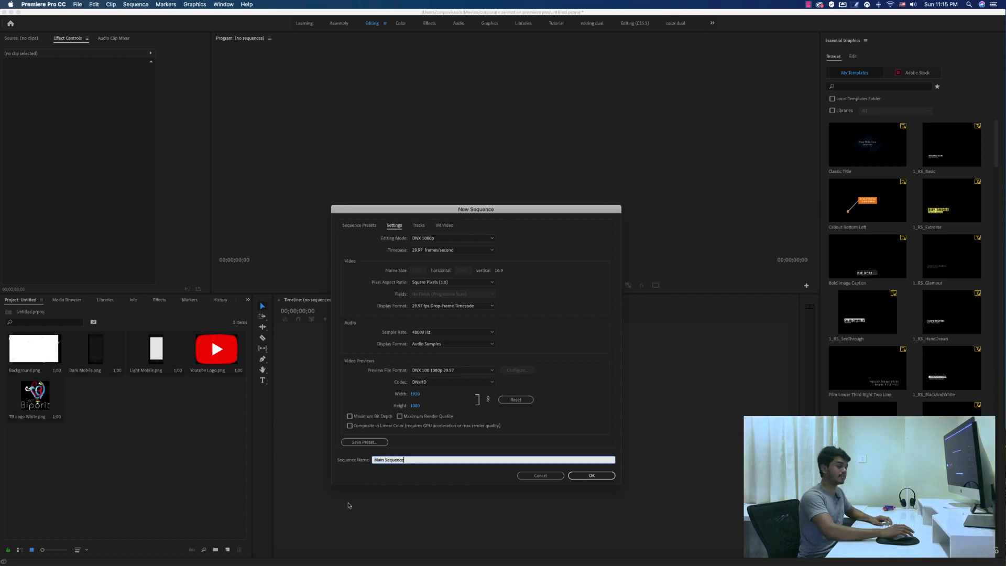
pyautogui.click(578, 477)
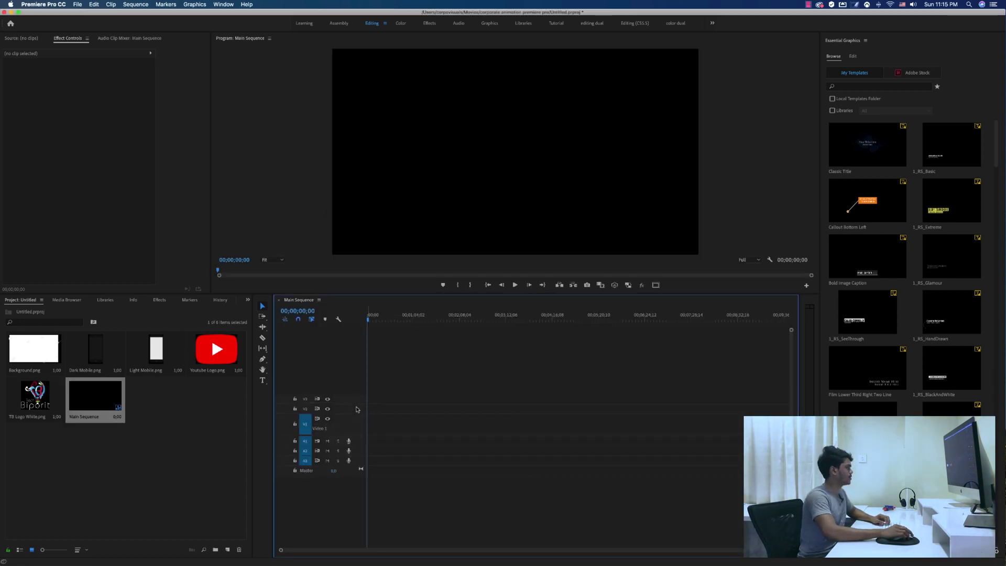
# Step: Place Background.png at the start of the first video track, lasting about 00;08;28;05, and set it to frame size
pyautogui.moveTo(357, 410); pyautogui.dragTo(360, 390)
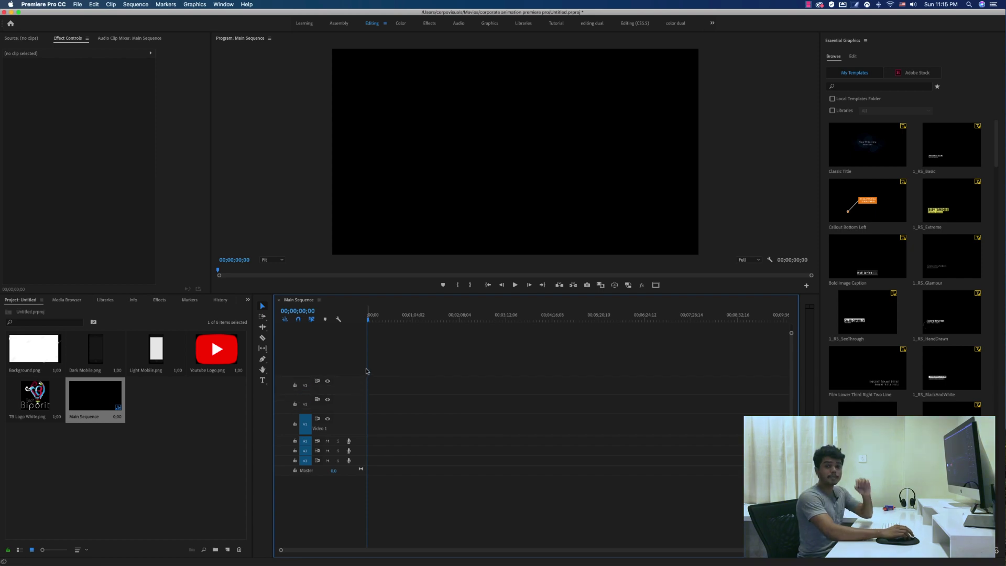
pyautogui.moveTo(19, 351); pyautogui.dragTo(733, 429)
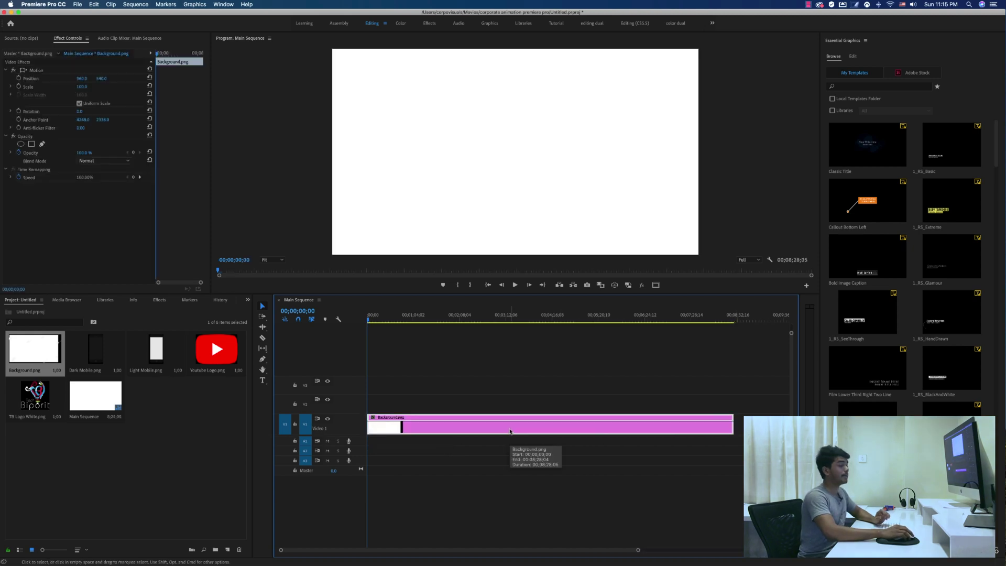
pyautogui.rightClick(550, 426)
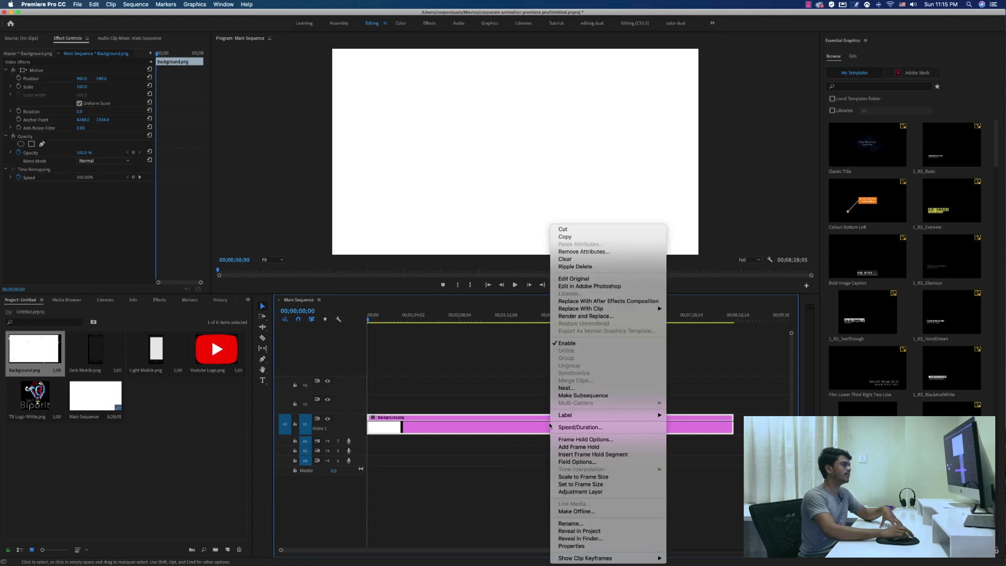
pyautogui.click(582, 484)
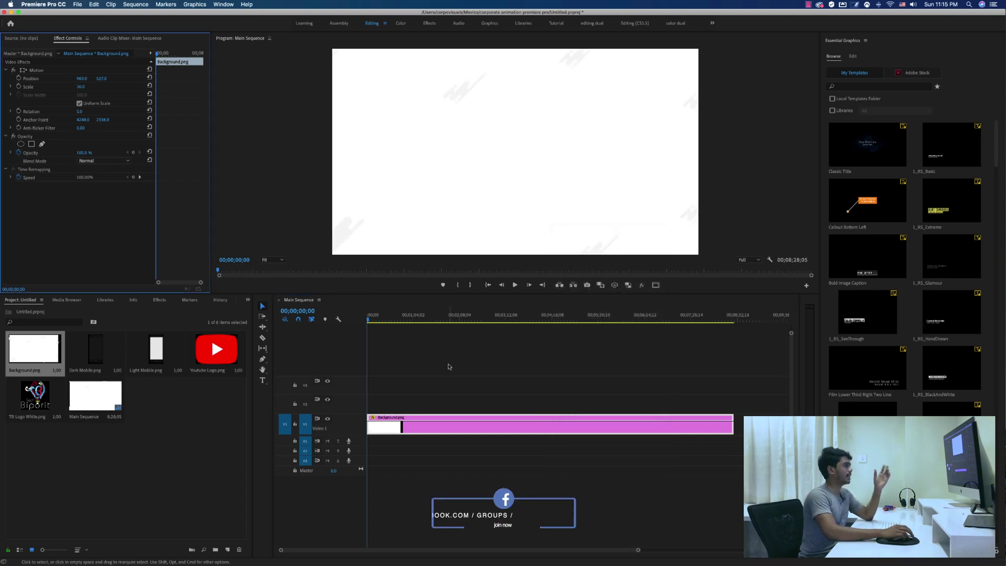
# Step: Place Light Mobile.png on the second video track from the sequence start, extended to the full length of the background clip
pyautogui.moveTo(449, 367); pyautogui.dragTo(401, 463)
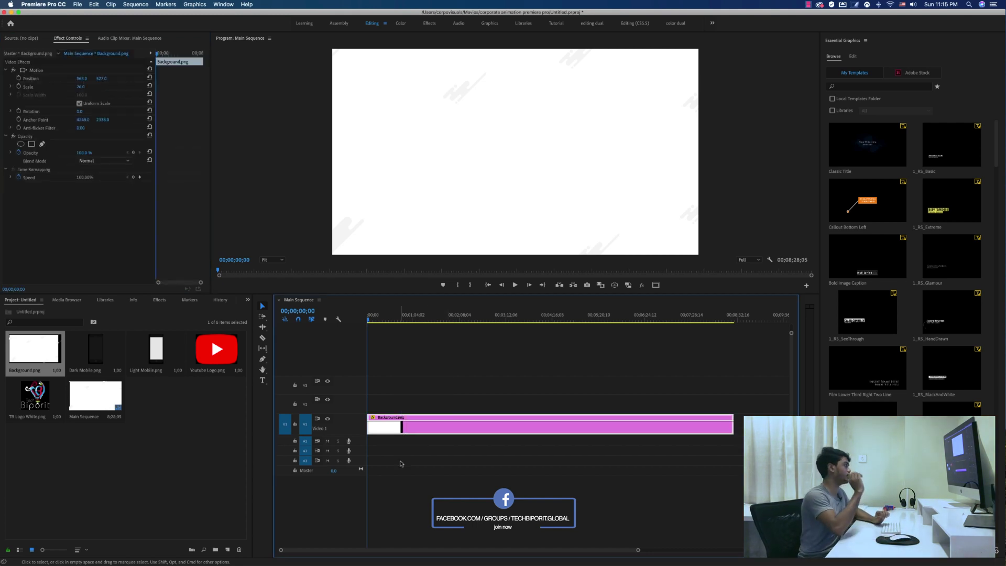
pyautogui.click(94, 337)
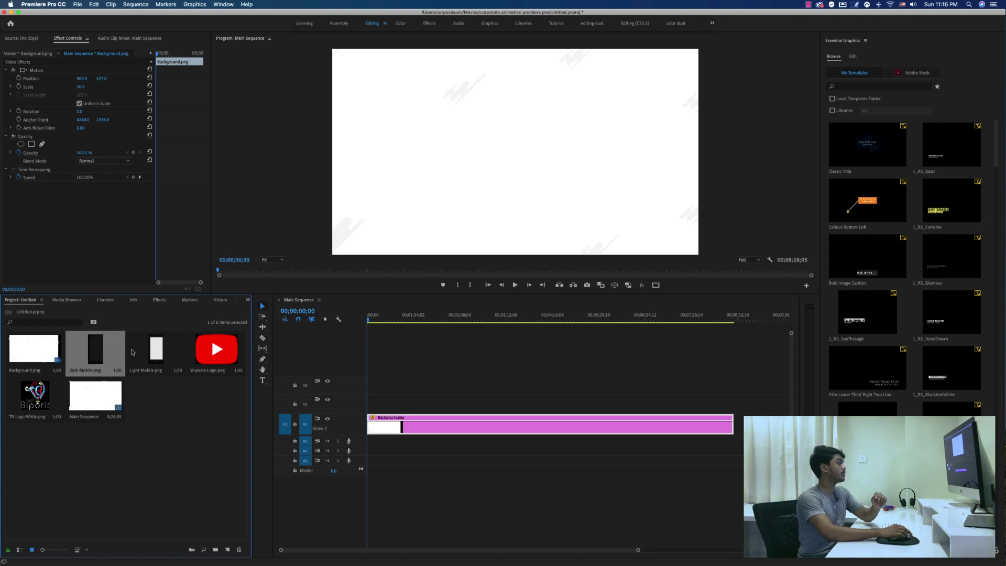
pyautogui.click(151, 355)
pyautogui.moveTo(151, 355); pyautogui.dragTo(367, 406)
pyautogui.moveTo(369, 404); pyautogui.dragTo(573, 407)
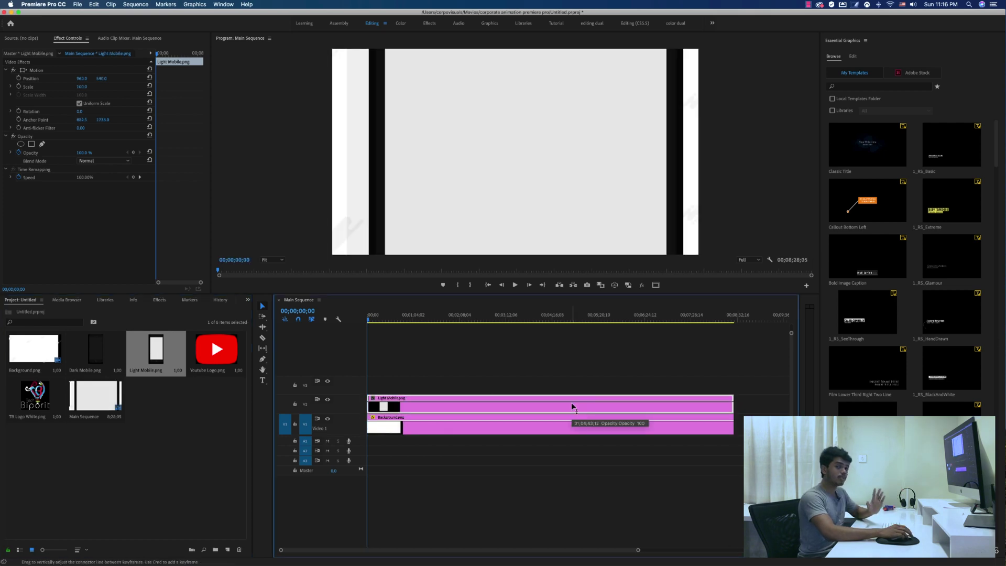
# Step: Set the Light Mobile clip's Scale to 25
pyautogui.click(81, 86)
pyautogui.write('30')
pyautogui.press('Return')
pyautogui.click(81, 87)
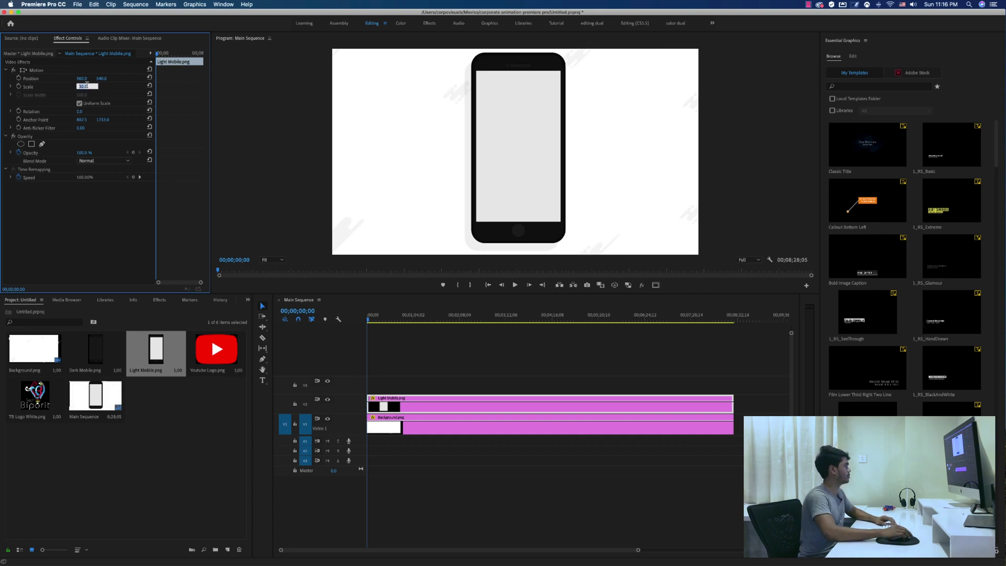
pyautogui.write('25')
pyautogui.press('Return')
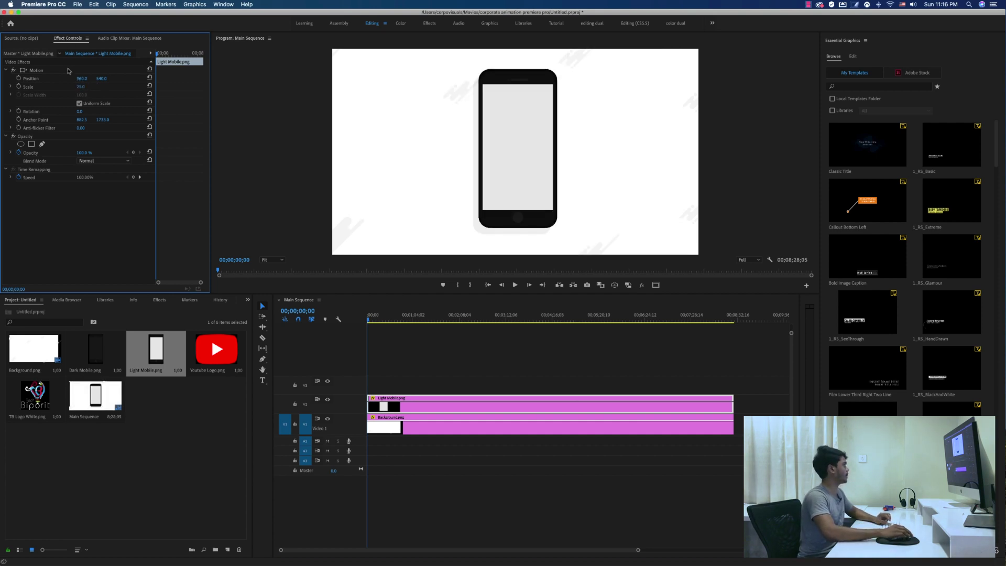
# Step: Move the light phone left to a horizontal position of about 387 and copy its Motion settings
pyautogui.moveTo(82, 78); pyautogui.dragTo(28, 79)
pyautogui.click(32, 70)
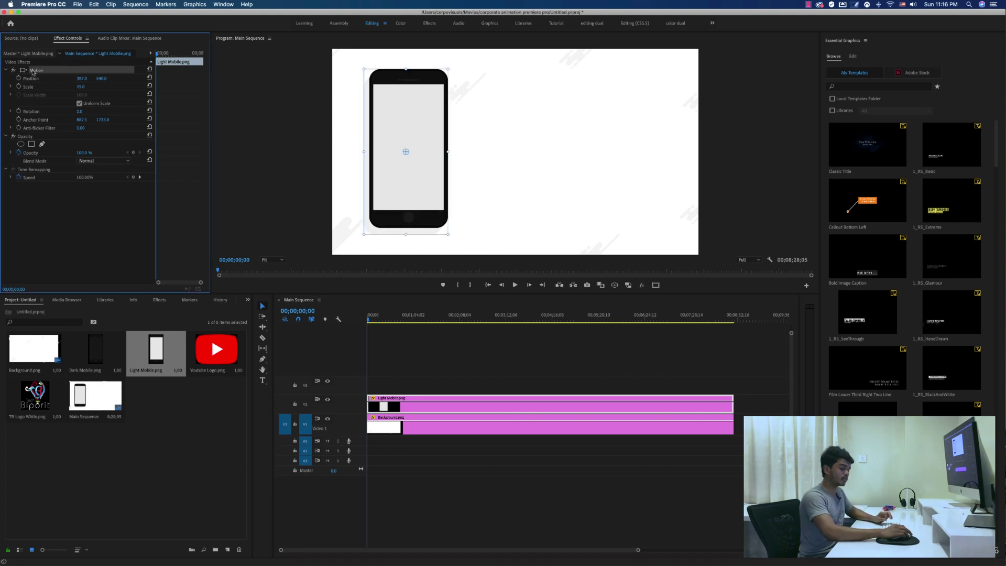
pyautogui.press('super+c')
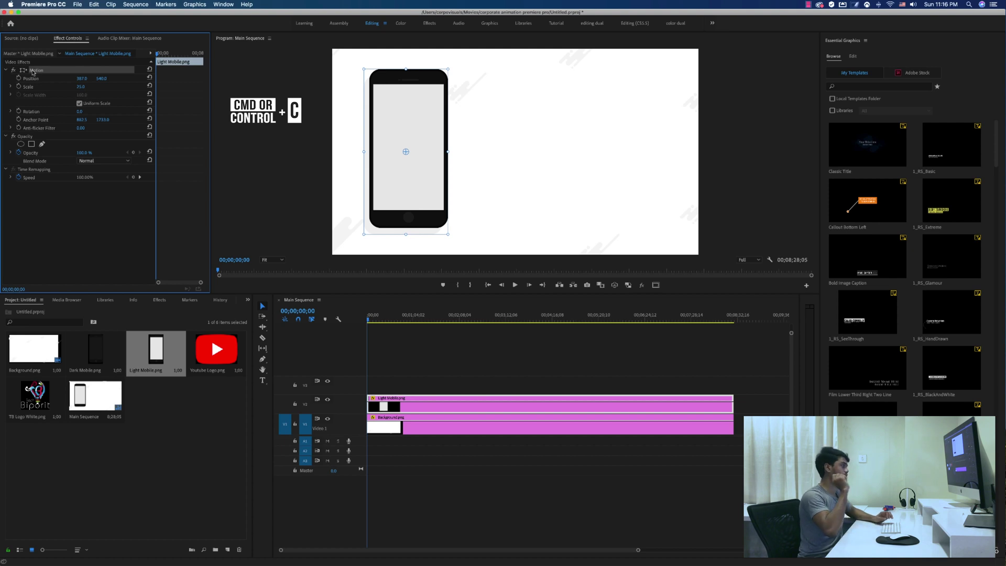
# Step: Place Dark Mobile.png on the third video track at the background's full length and paste the copied Motion settings onto it
pyautogui.click(93, 375)
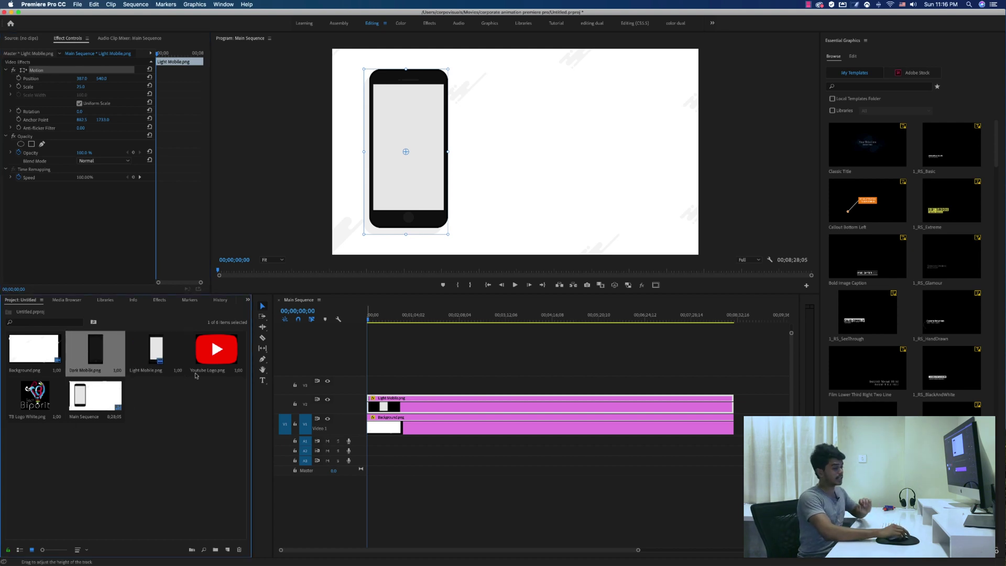
pyautogui.moveTo(90, 359); pyautogui.dragTo(734, 386)
pyautogui.moveTo(668, 358); pyautogui.dragTo(530, 392)
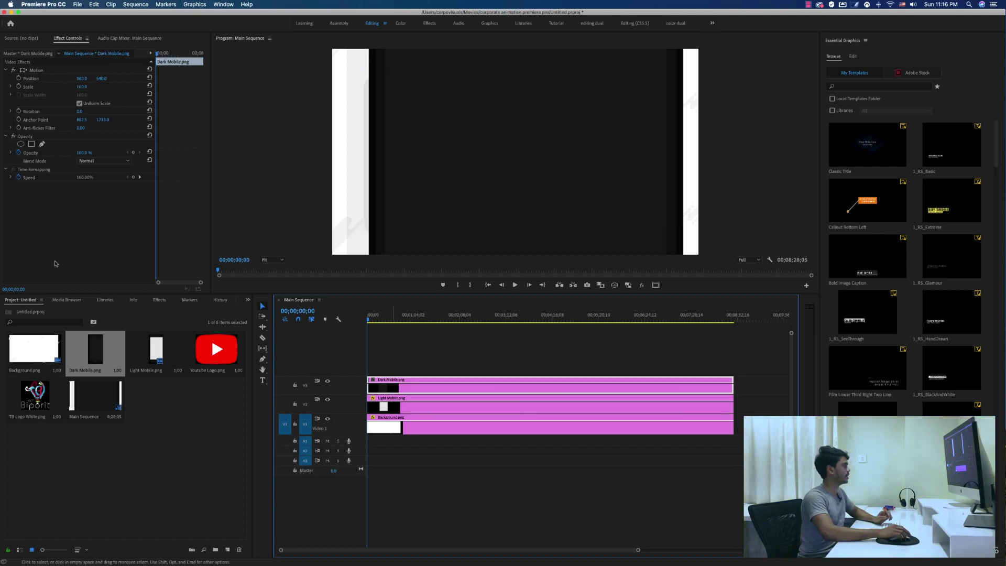
pyautogui.click(77, 219)
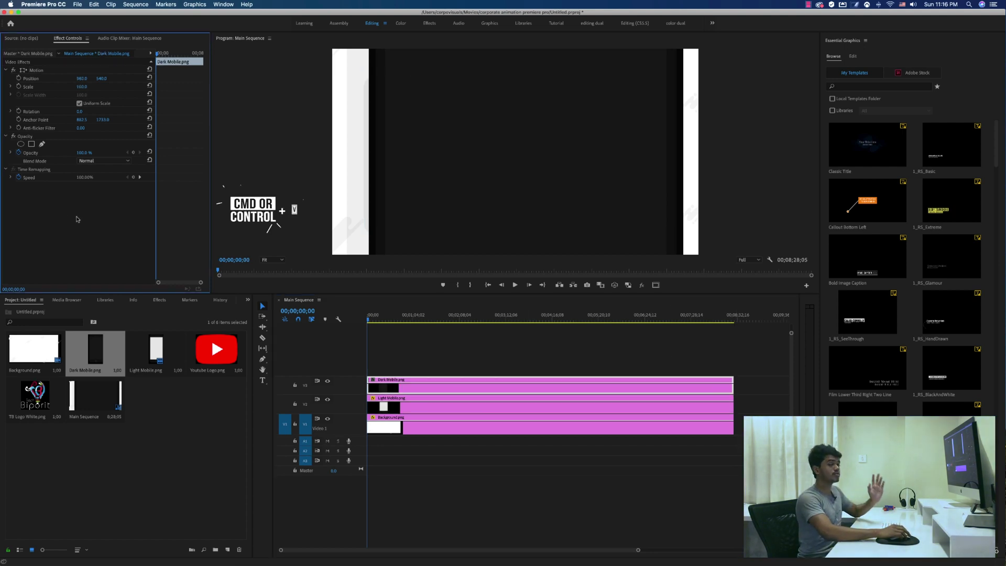
pyautogui.rightClick(78, 221)
pyautogui.click(93, 271)
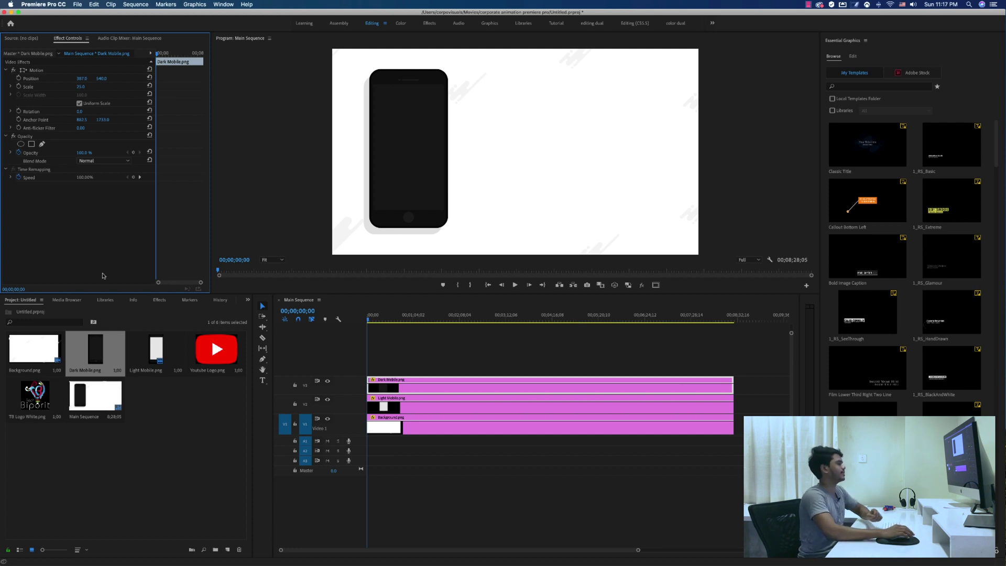
# Step: Toggle the third video track's visibility to compare the dark phone with the light phone beneath it
pyautogui.click(328, 382)
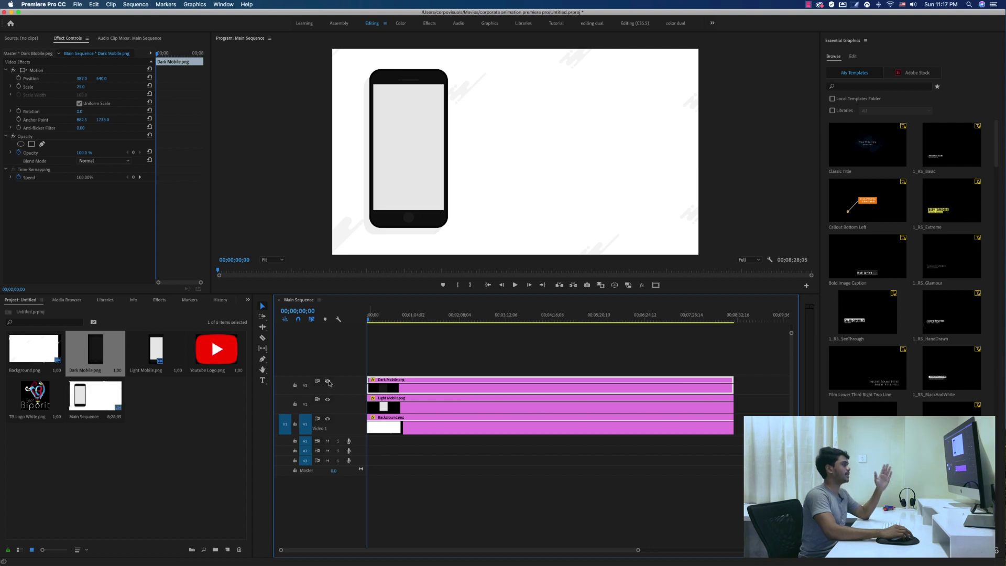
pyautogui.click(329, 382)
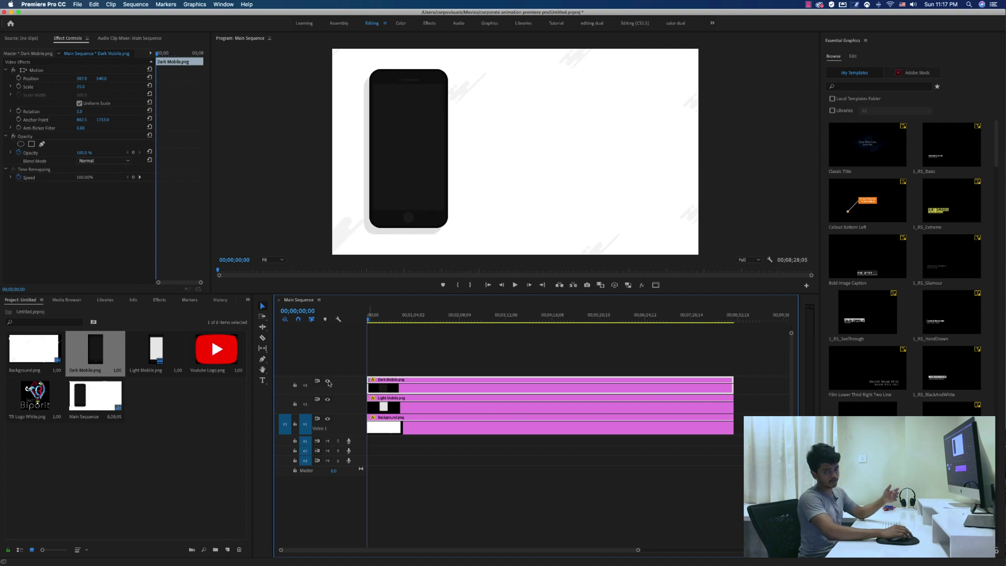
pyautogui.click(328, 382)
pyautogui.press('super+z')
# Step: Place Youtube Logo.png on a fourth video track at the background's full length and set its Scale to 30
pyautogui.click(239, 354)
pyautogui.moveTo(238, 355); pyautogui.dragTo(365, 362)
pyautogui.moveTo(370, 366); pyautogui.dragTo(736, 366)
pyautogui.moveTo(656, 350); pyautogui.dragTo(586, 369)
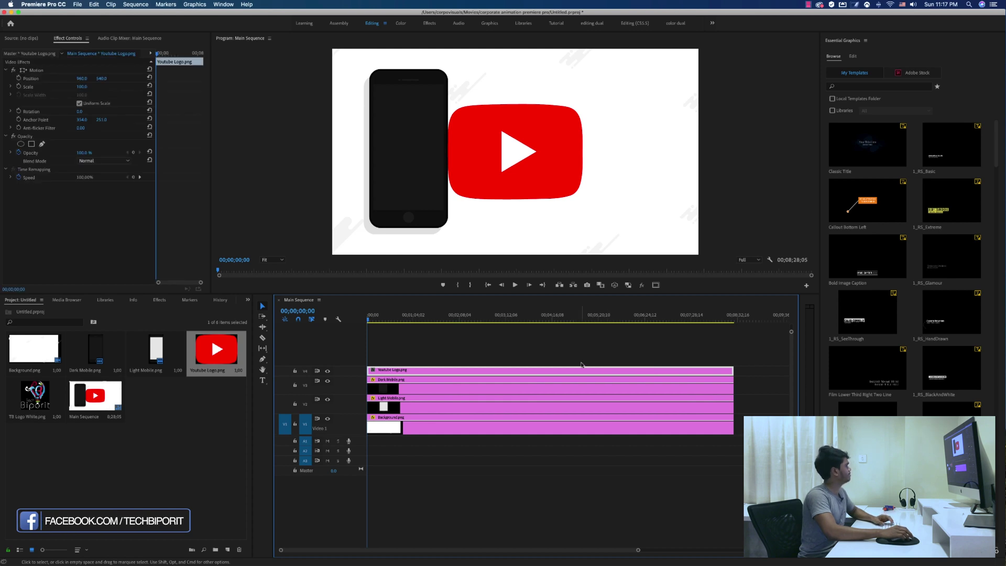
pyautogui.click(84, 86)
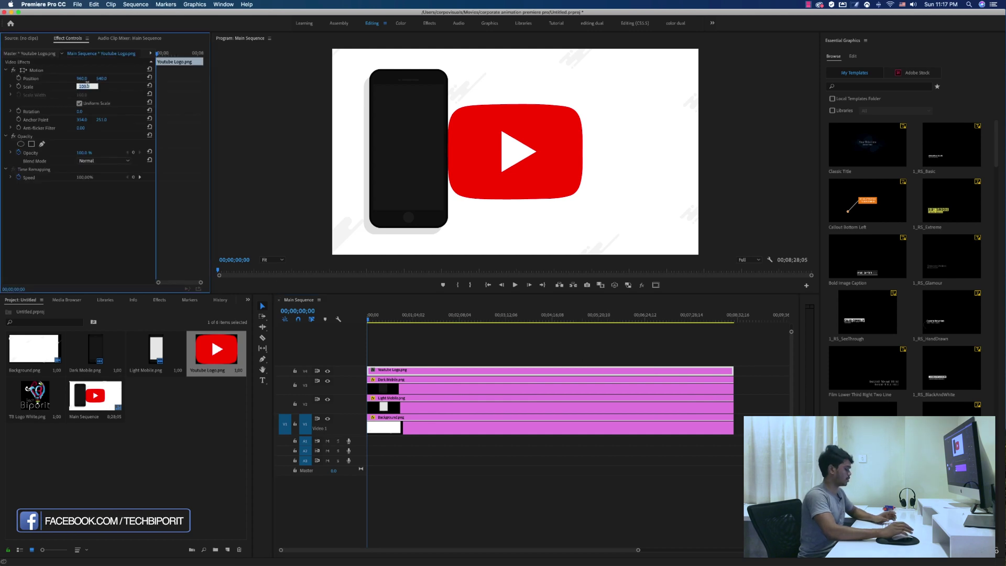
pyautogui.write('30')
pyautogui.press('Return')
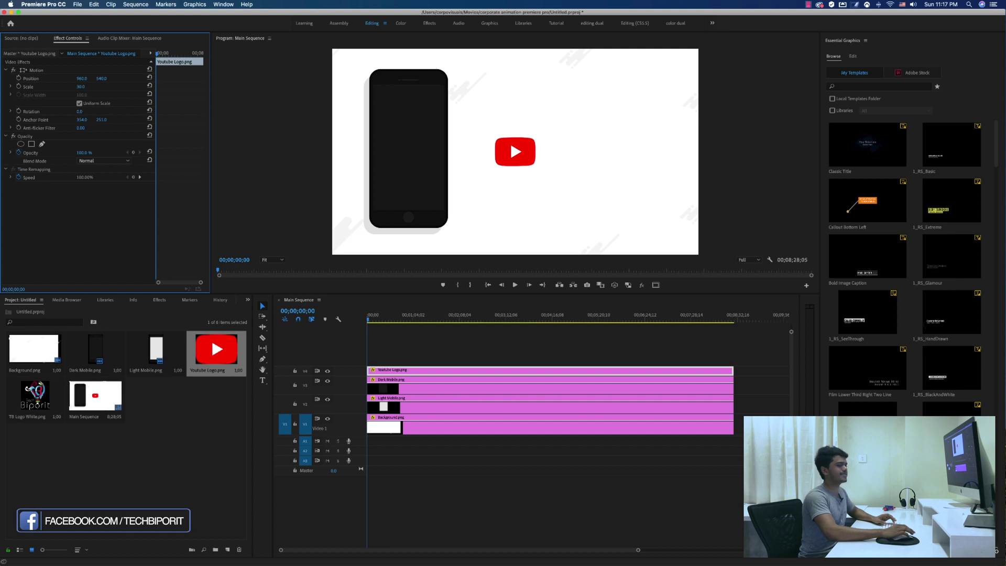
pyautogui.click(397, 351)
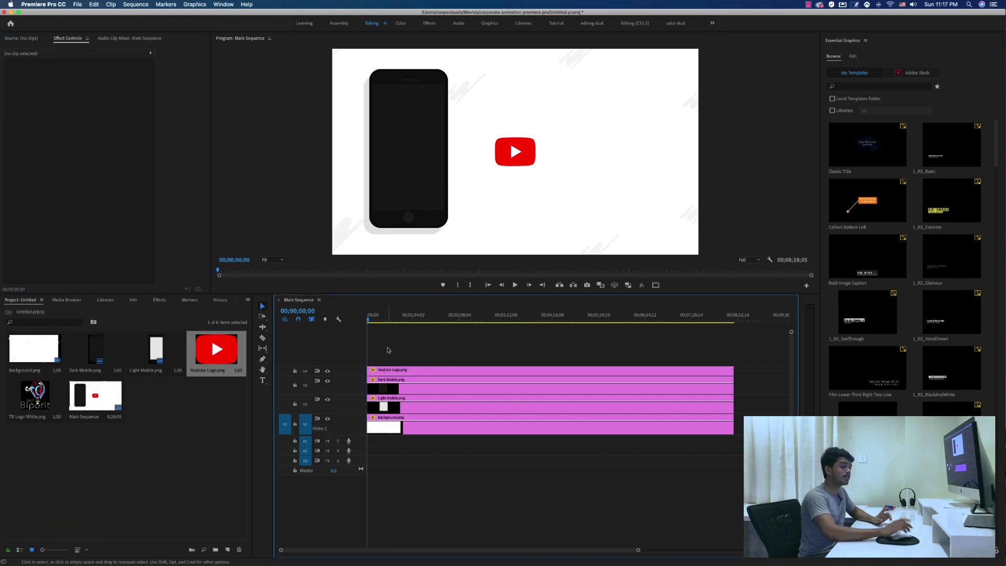
# Step: Nest the Dark Mobile and Light Mobile clips as "mobile" and move the Youtube Logo clip down to the third video track
pyautogui.click(397, 388)
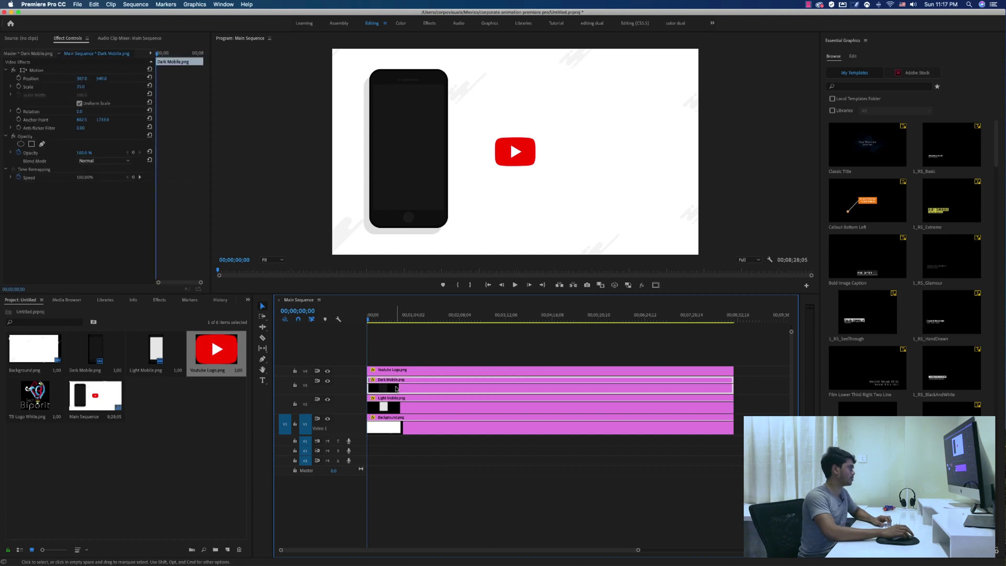
pyautogui.keyDown('shift'); pyautogui.click(422, 413); pyautogui.keyUp('shift')
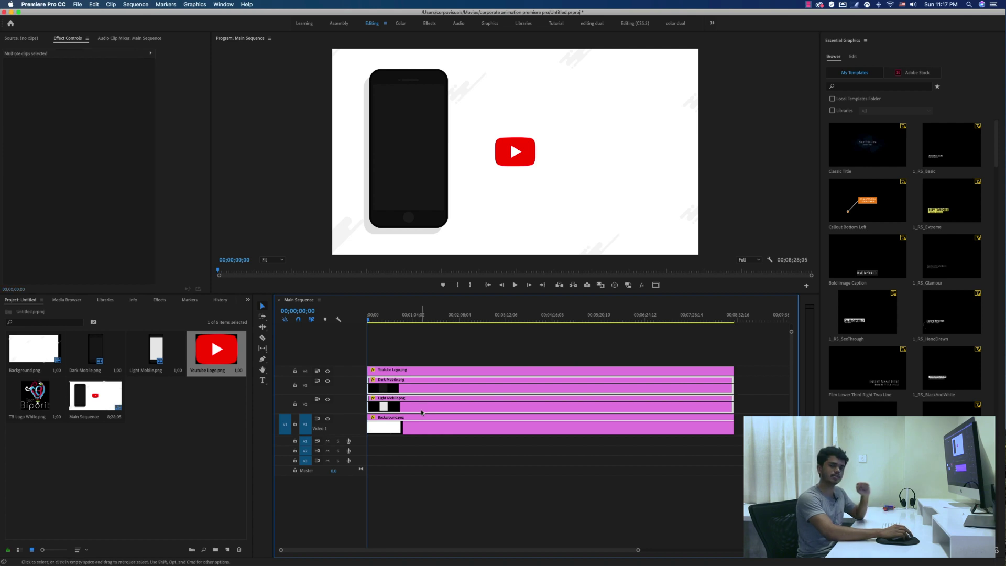
pyautogui.rightClick(422, 413)
pyautogui.click(457, 402)
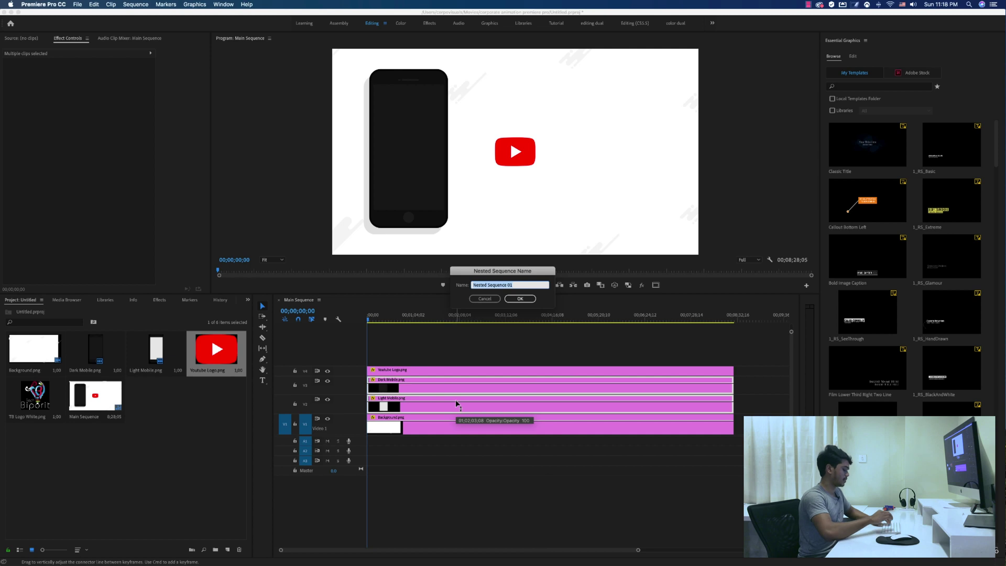
pyautogui.write('mob')
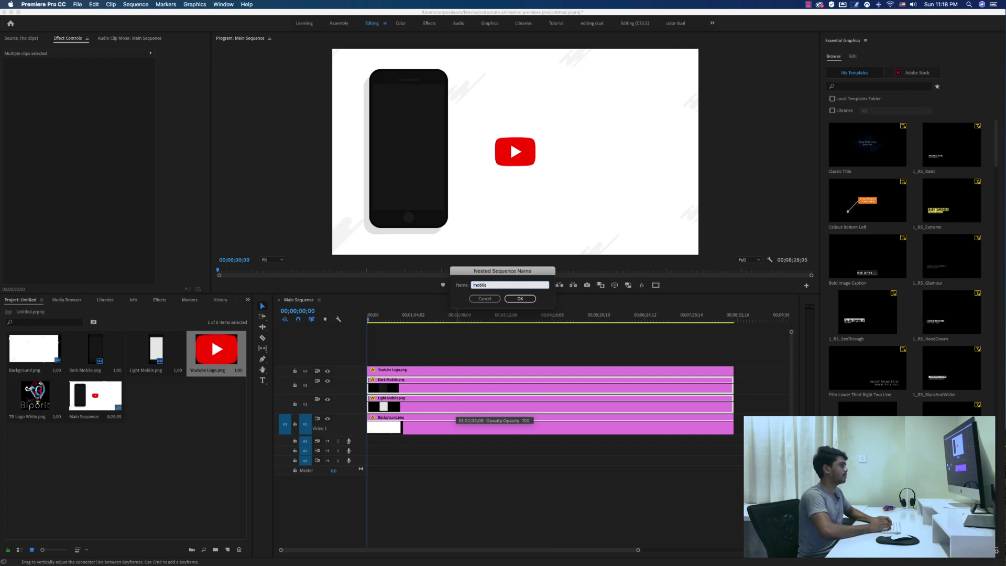
pyautogui.write('ile')
pyautogui.press('Return')
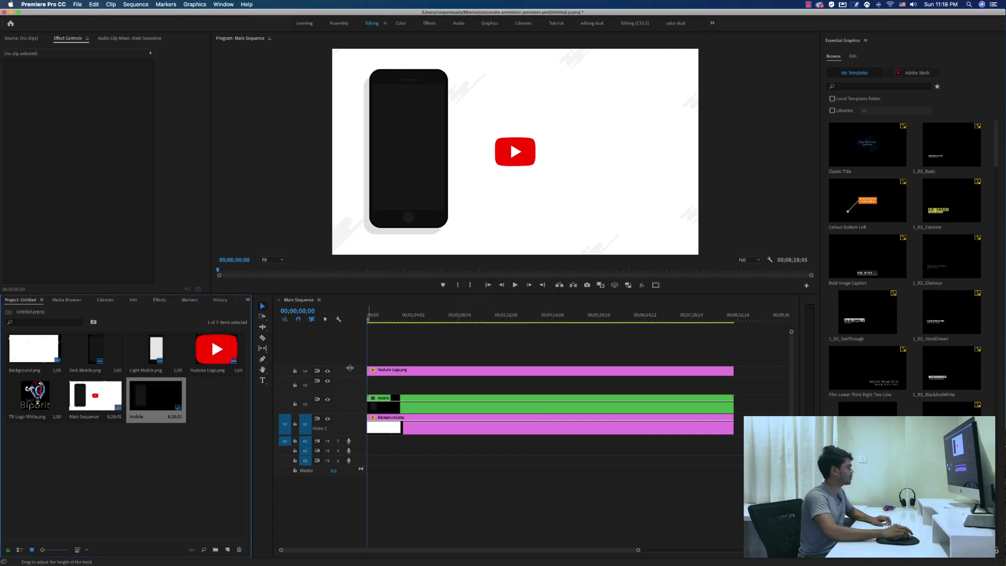
pyautogui.moveTo(388, 371); pyautogui.dragTo(389, 407)
# Step: Turn on Position keyframing for the mobile nest at the sequence start and add a second Position keyframe further along
pyautogui.click(389, 407)
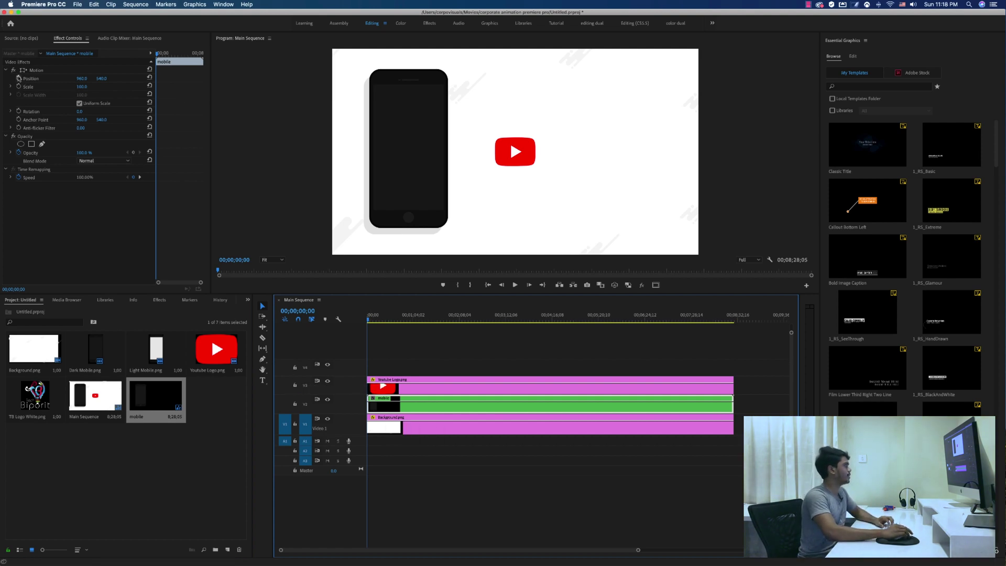
pyautogui.click(19, 79)
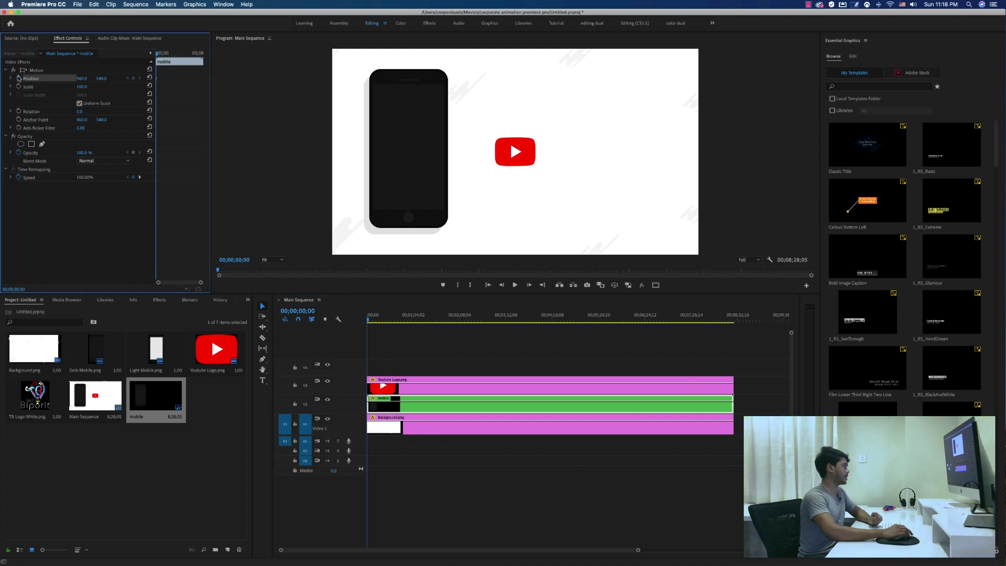
pyautogui.click(377, 320)
pyautogui.moveTo(378, 320); pyautogui.dragTo(386, 322)
pyautogui.click(134, 79)
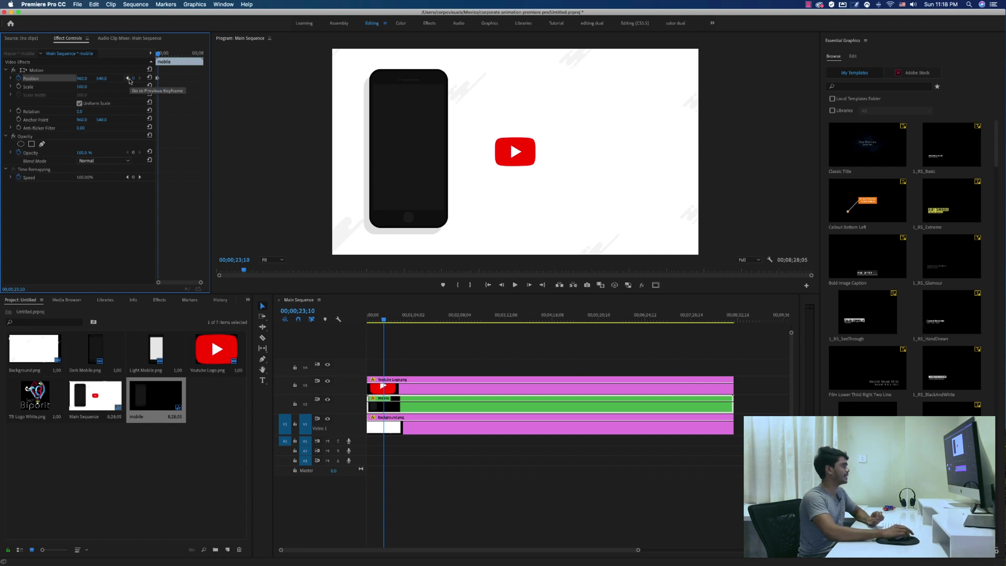
# Step: Set the mobile nest's first Position keyframe to a horizontal value of about 345, outside the frame's left edge, and play the move
pyautogui.click(128, 78)
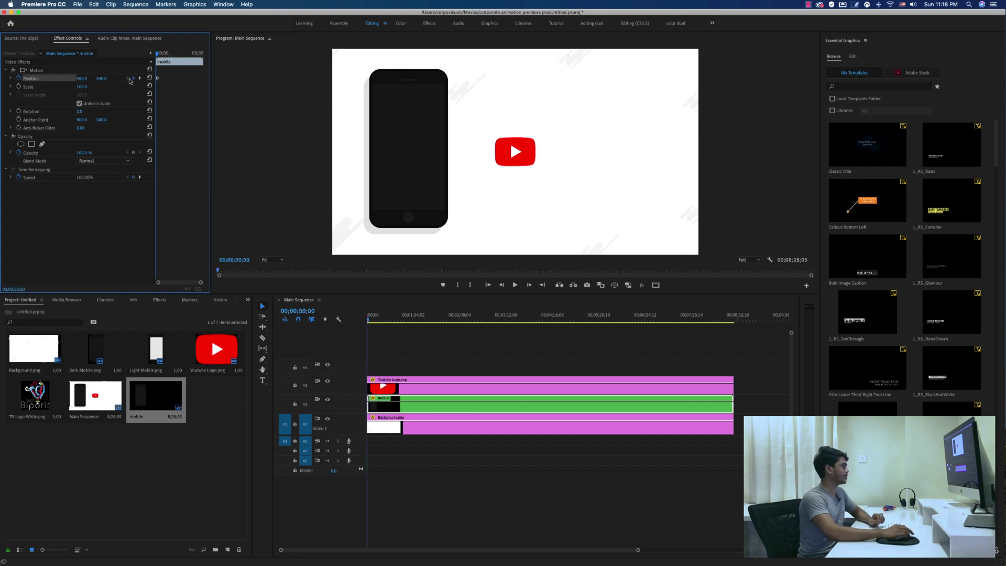
pyautogui.moveTo(200, 284); pyautogui.dragTo(194, 284)
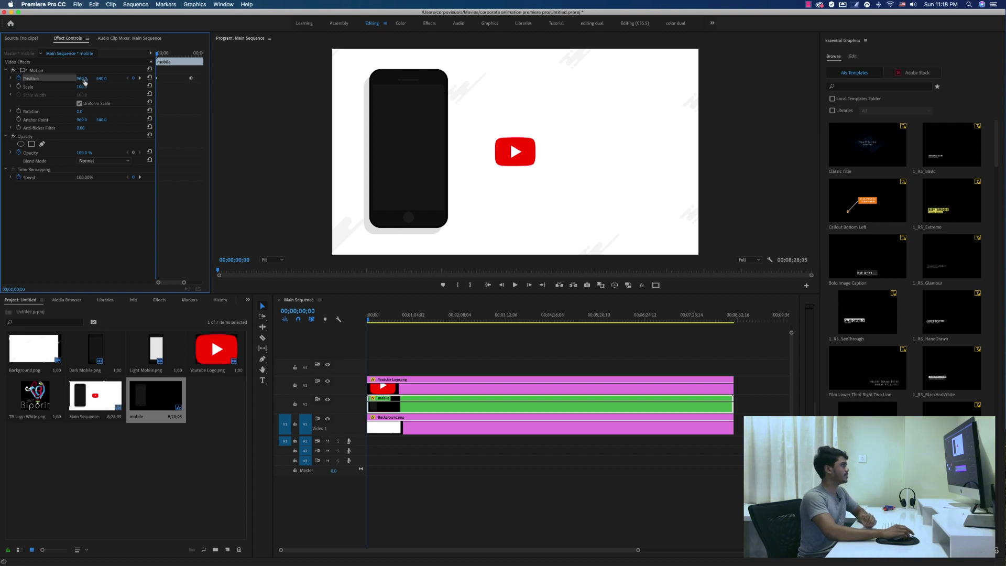
pyautogui.moveTo(86, 81); pyautogui.dragTo(63, 79)
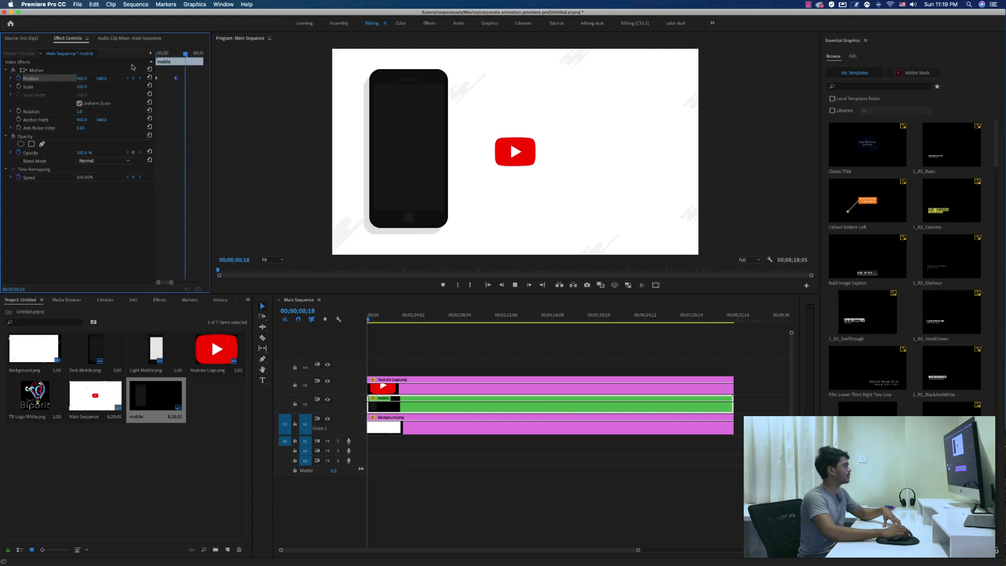
pyautogui.press('space')
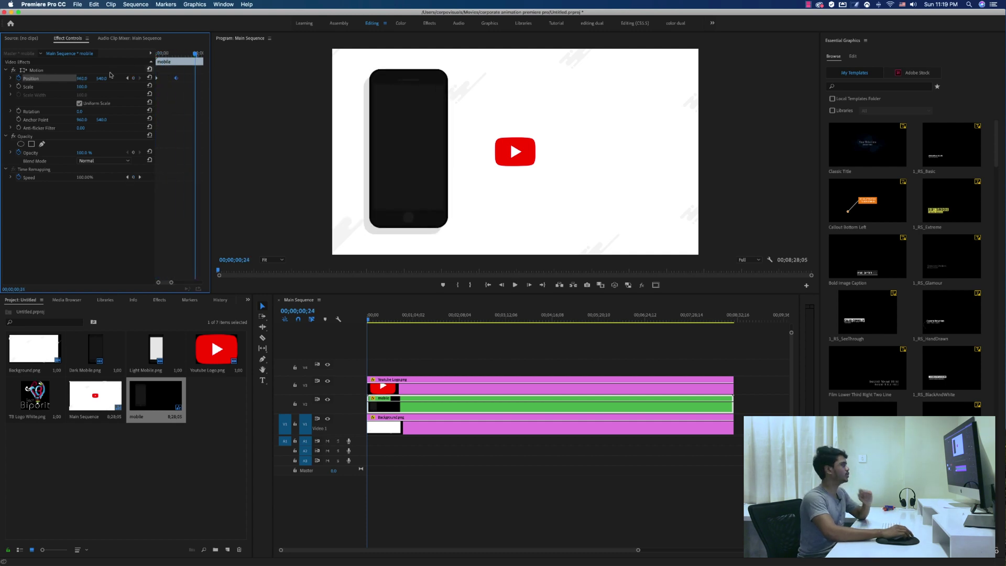
# Step: Apply Ease In temporal interpolation to the mobile nest's Position keyframe and shape the velocity graph into a steep peak
pyautogui.click(10, 79)
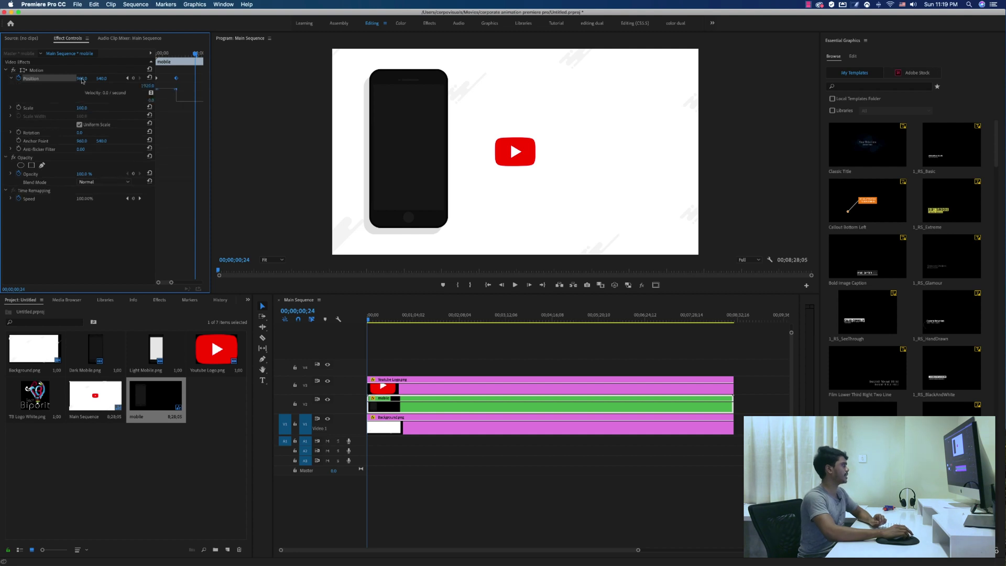
pyautogui.rightClick(175, 80)
pyautogui.moveTo(232, 147)
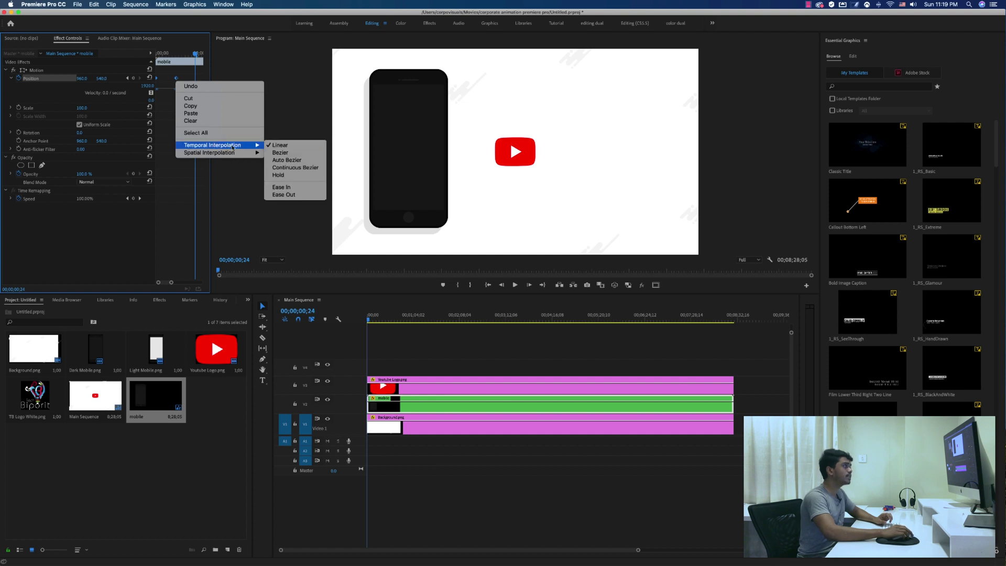
pyautogui.click(281, 187)
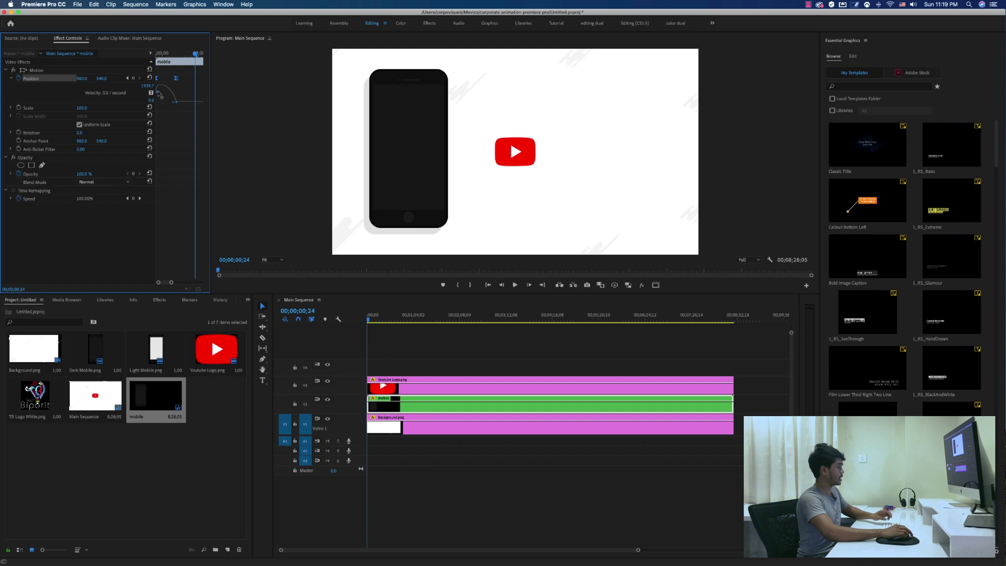
pyautogui.moveTo(157, 94); pyautogui.dragTo(166, 104)
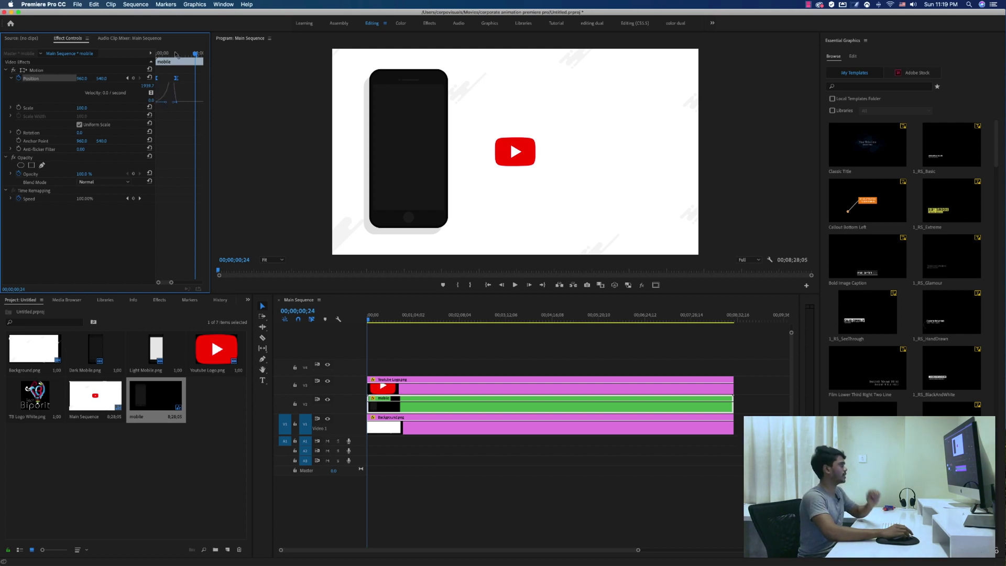
# Step: Play the phone's slide-in from the sequence start several times to check its easing
pyautogui.press('Home')
pyautogui.press('space')
pyautogui.press('space')
pyautogui.moveTo(376, 314); pyautogui.dragTo(328, 329)
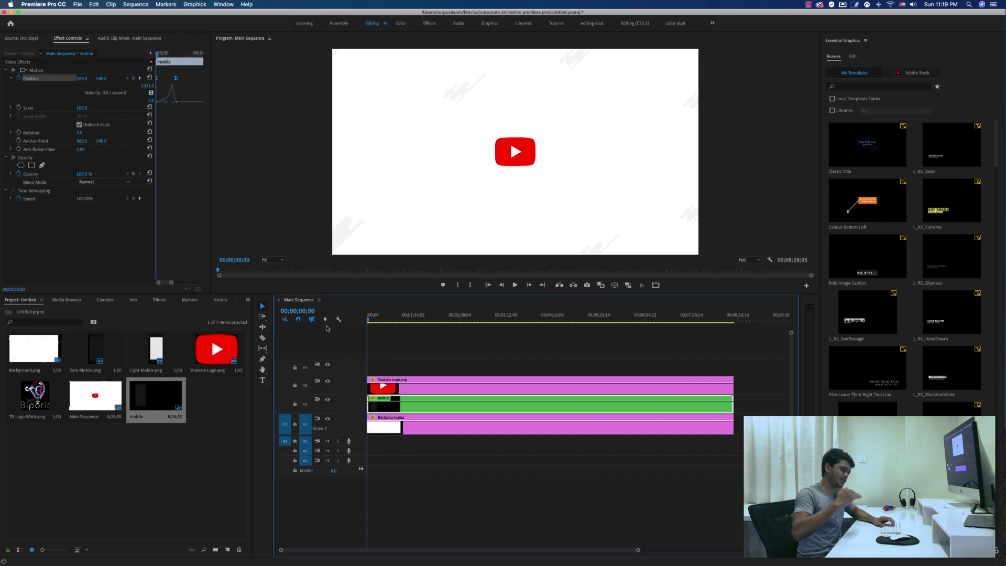
pyautogui.press('space')
pyautogui.press('space')
pyautogui.moveTo(194, 53); pyautogui.dragTo(109, 62)
# Step: Replay the phone's slide-in from the sequence start and stop at 00;00;00;19, once the phone is in place
pyautogui.press('space')
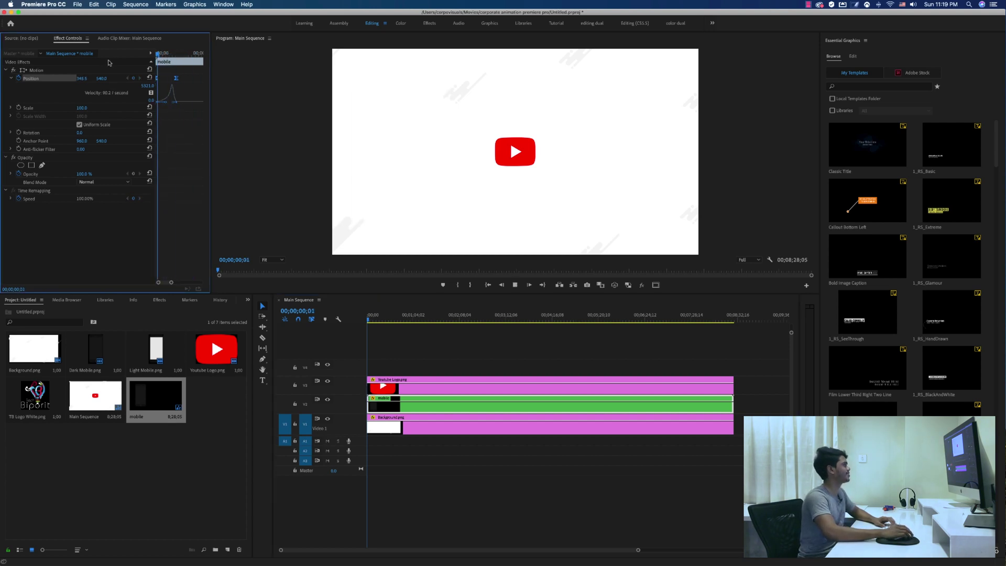
pyautogui.press('space')
pyautogui.press('Home')
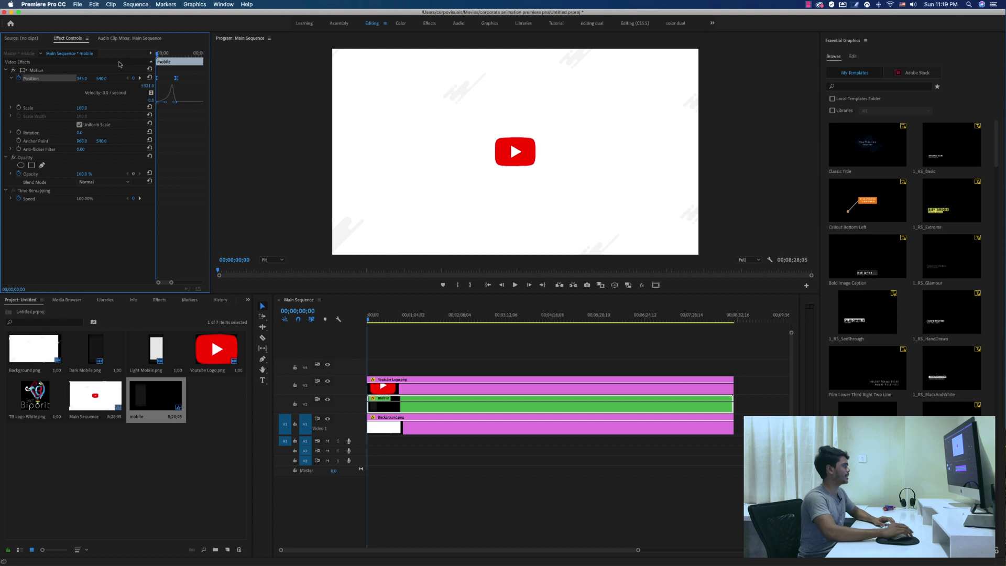
pyautogui.press('space')
pyautogui.press('space')
pyautogui.click(336, 330)
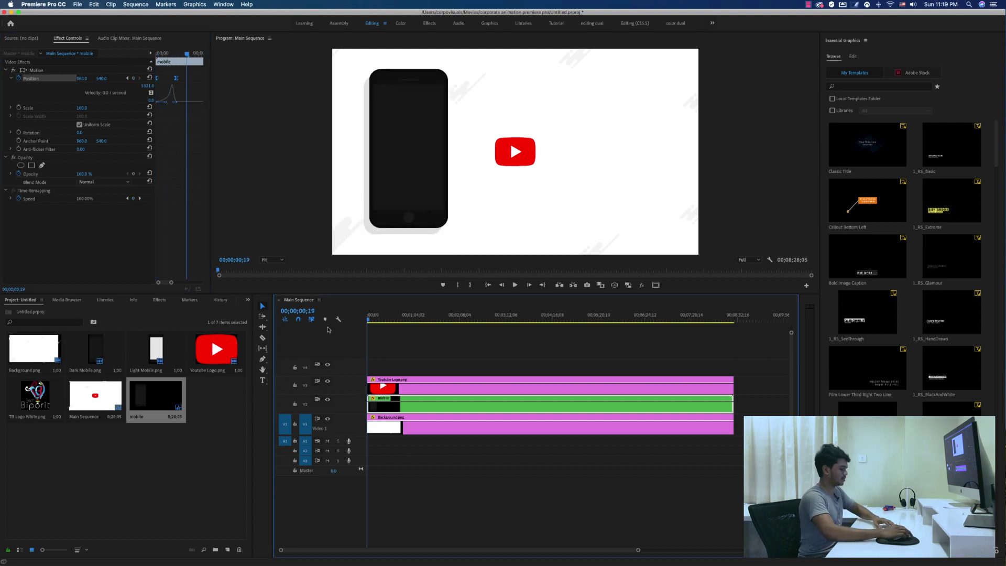
# Step: Turn on Scale keyframing for the Youtube logo clip at 00;00;00;19
pyautogui.press('=')
pyautogui.press('=')
pyautogui.press('=')
pyautogui.press('=')
pyautogui.press('=')
pyautogui.click(461, 351)
pyautogui.click(394, 388)
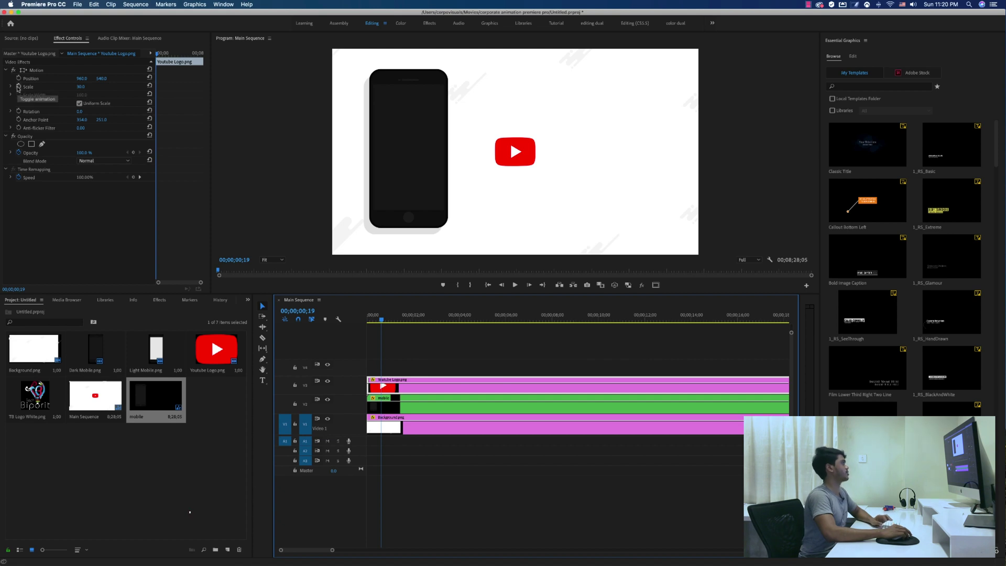
pyautogui.click(18, 88)
pyautogui.click(19, 87)
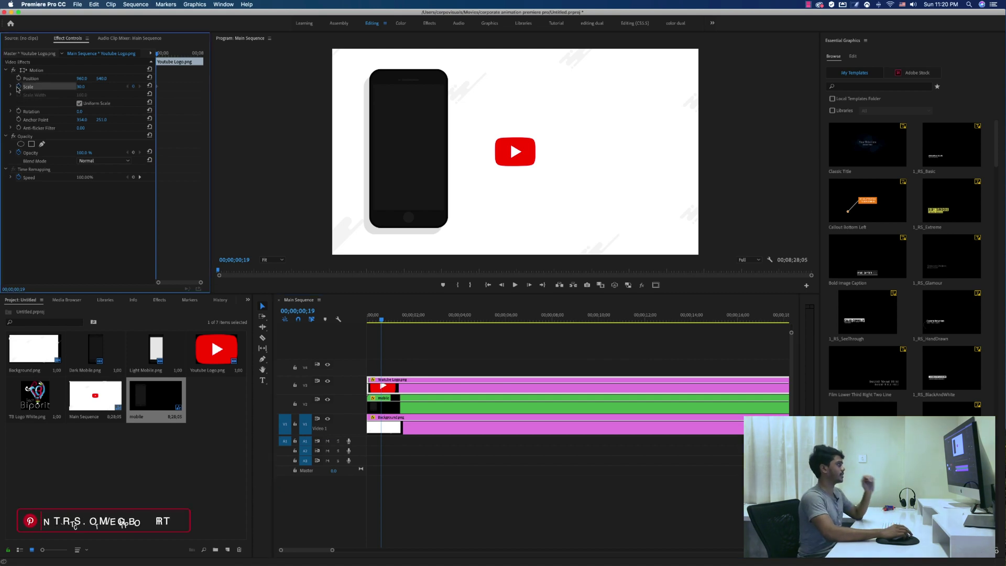
# Step: Add two more Scale keyframes to the Youtube logo, one at 00;00;00;14 and one at 00;00;00;21
pyautogui.scroll(6, 183, 100)
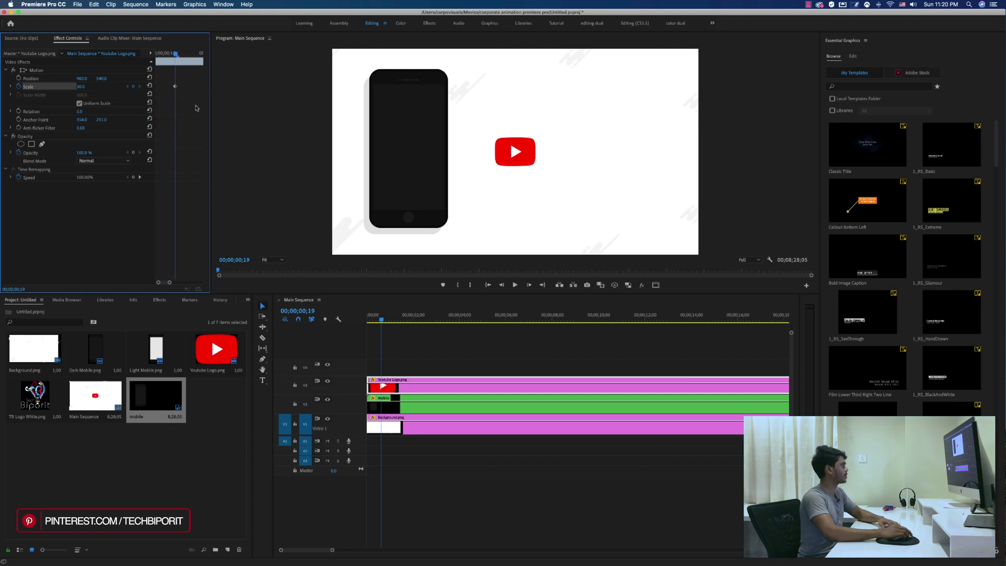
pyautogui.moveTo(211, 100); pyautogui.dragTo(310, 100)
pyautogui.moveTo(228, 153); pyautogui.dragTo(172, 153)
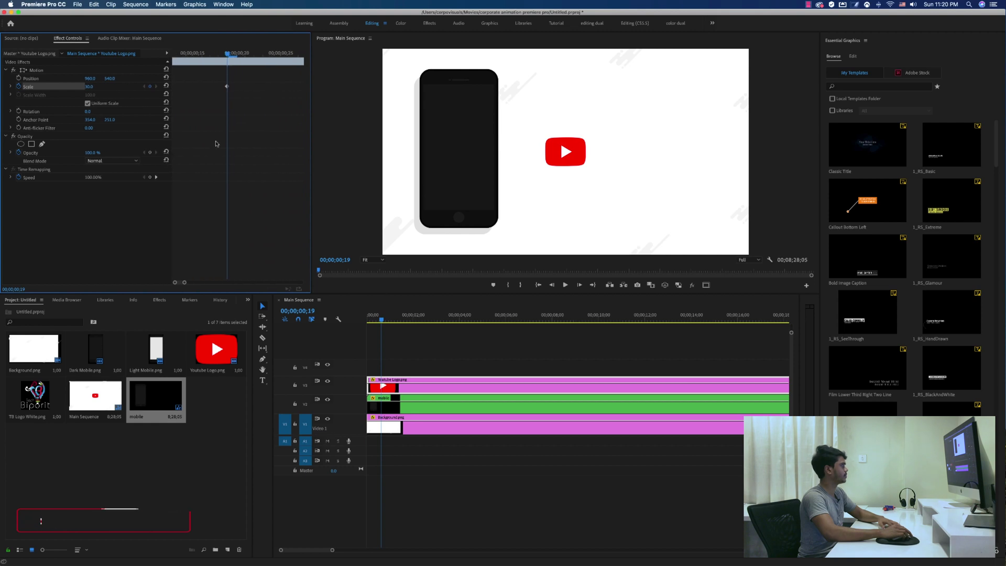
pyautogui.moveTo(235, 55); pyautogui.dragTo(186, 78)
pyautogui.click(150, 86)
pyautogui.moveTo(197, 66); pyautogui.dragTo(243, 61)
pyautogui.click(150, 86)
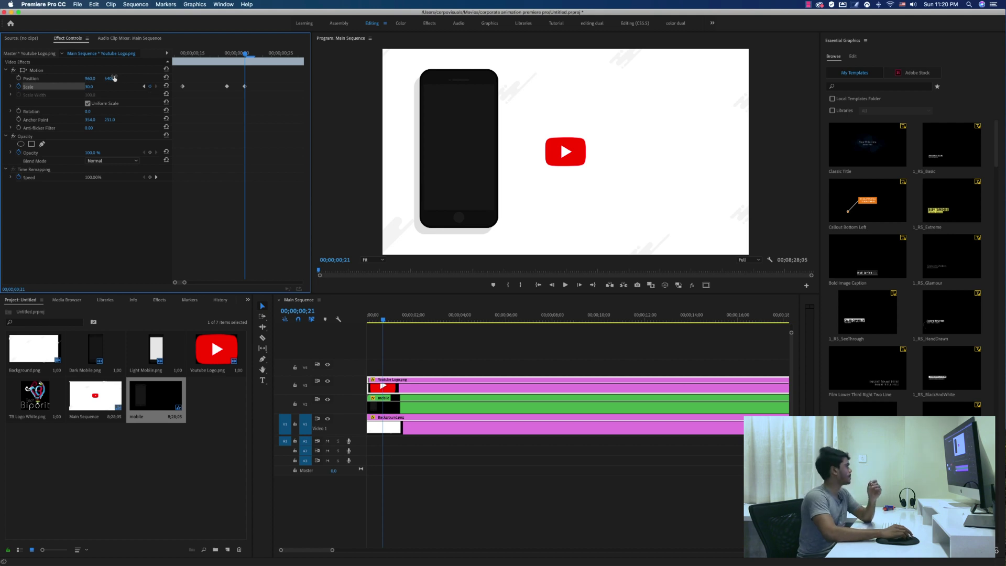
# Step: Set the Youtube logo's middle Scale keyframe at 00;00;00;19 to 35
pyautogui.click(145, 87)
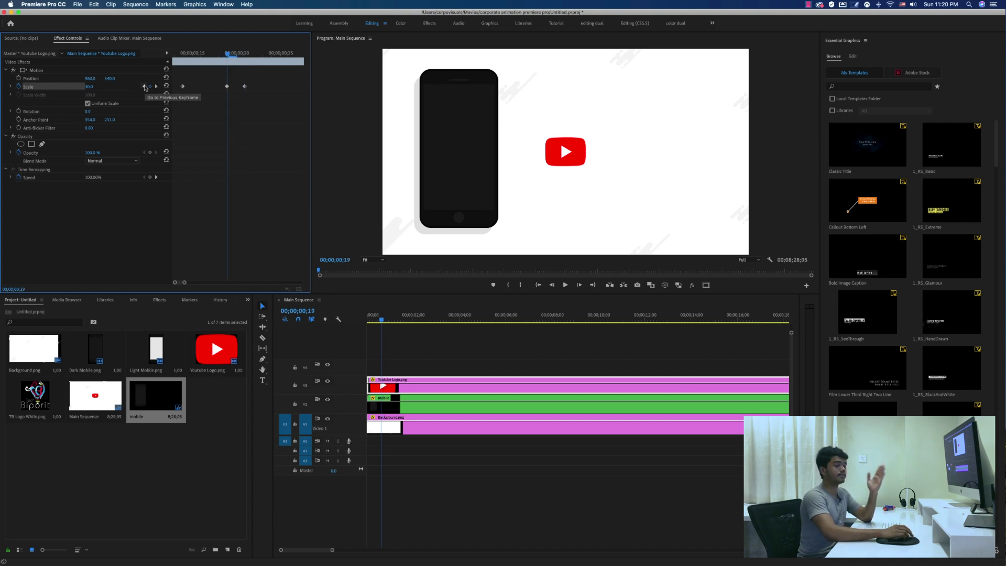
pyautogui.click(89, 86)
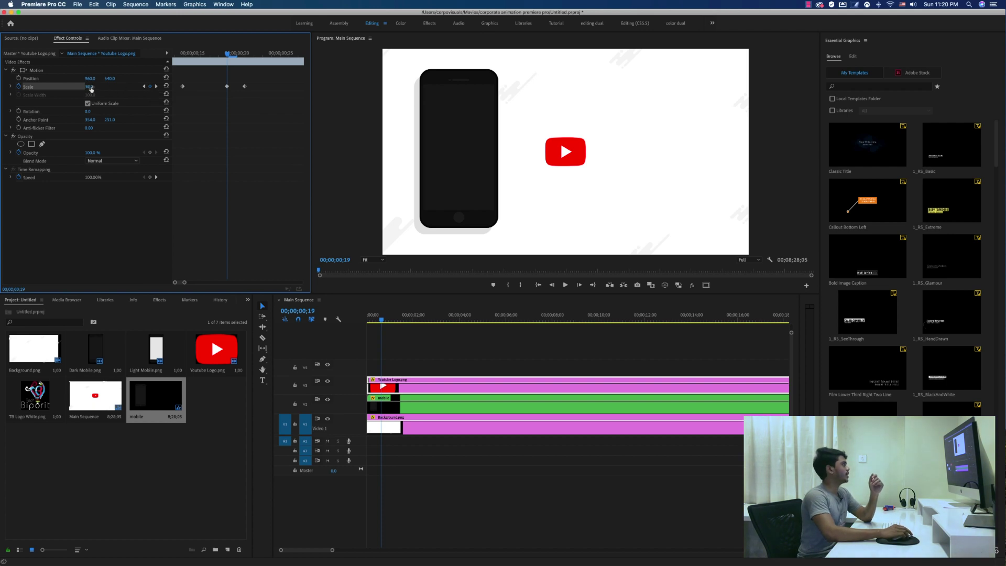
pyautogui.write('40')
pyautogui.press('Return')
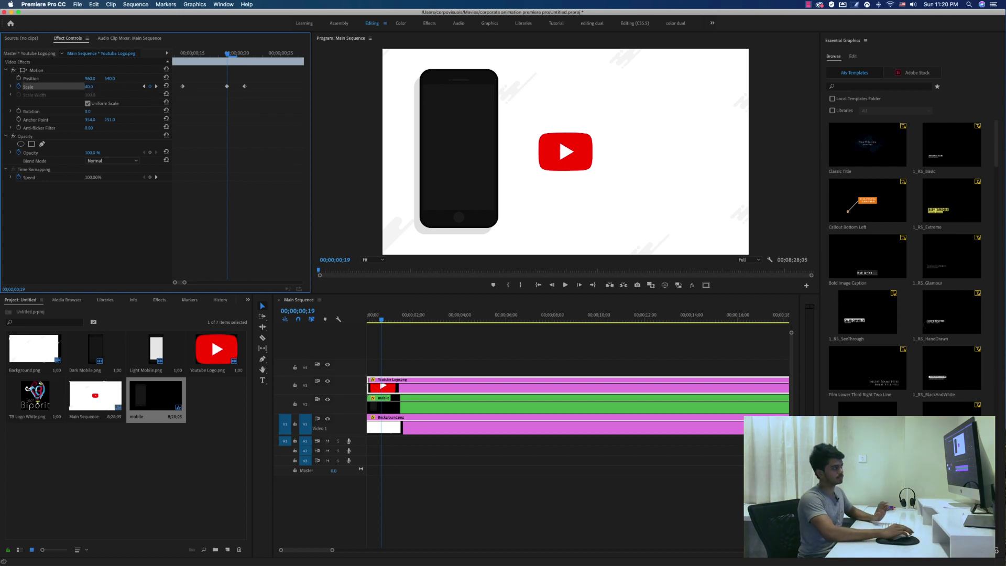
pyautogui.click(95, 86)
pyautogui.write('35')
pyautogui.press('Return')
# Step: Set the Youtube logo's first Scale keyframe at 00;00;00;14 to 0 and play the pop-in
pyautogui.click(143, 86)
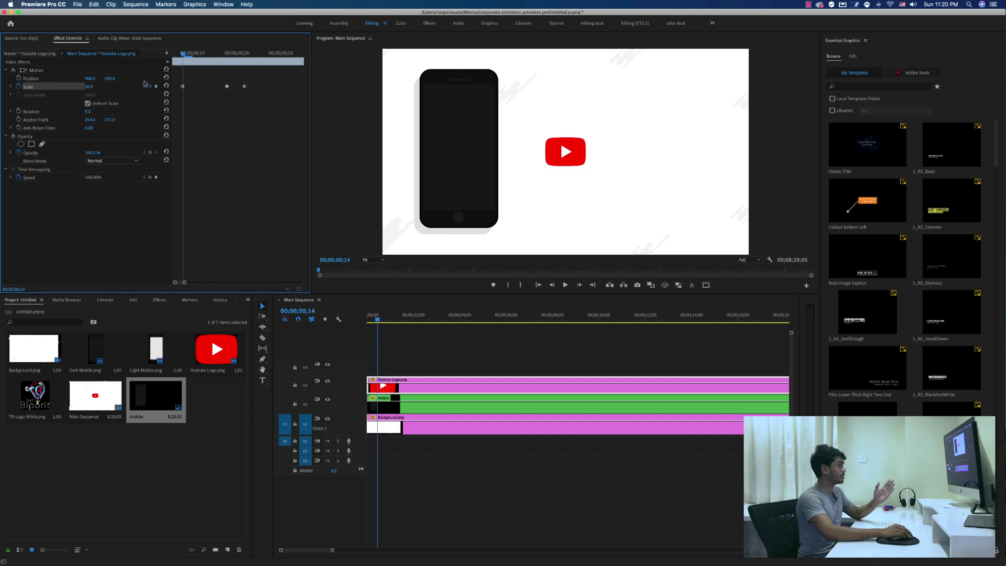
pyautogui.click(92, 87)
pyautogui.write('0')
pyautogui.press('Return')
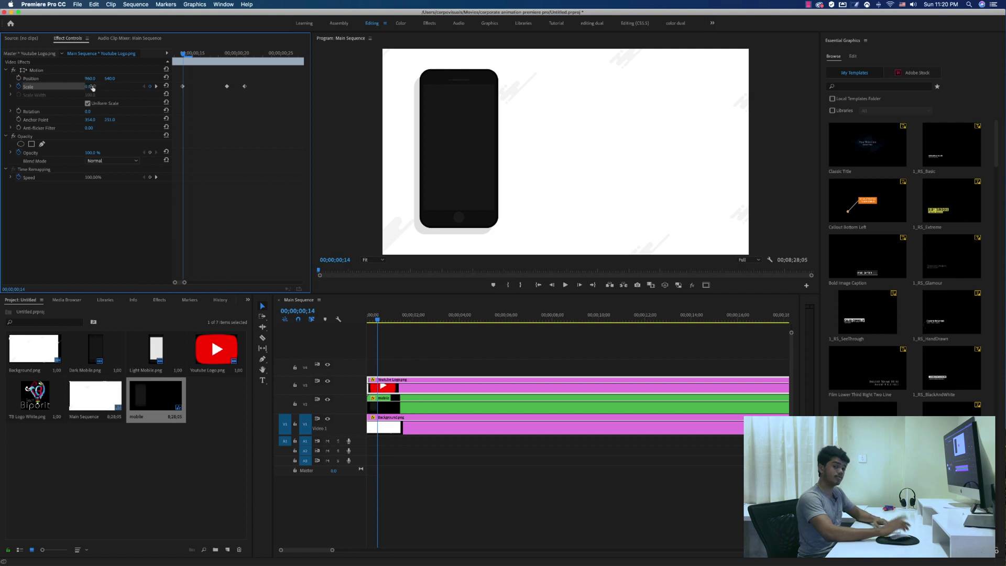
pyautogui.press('space')
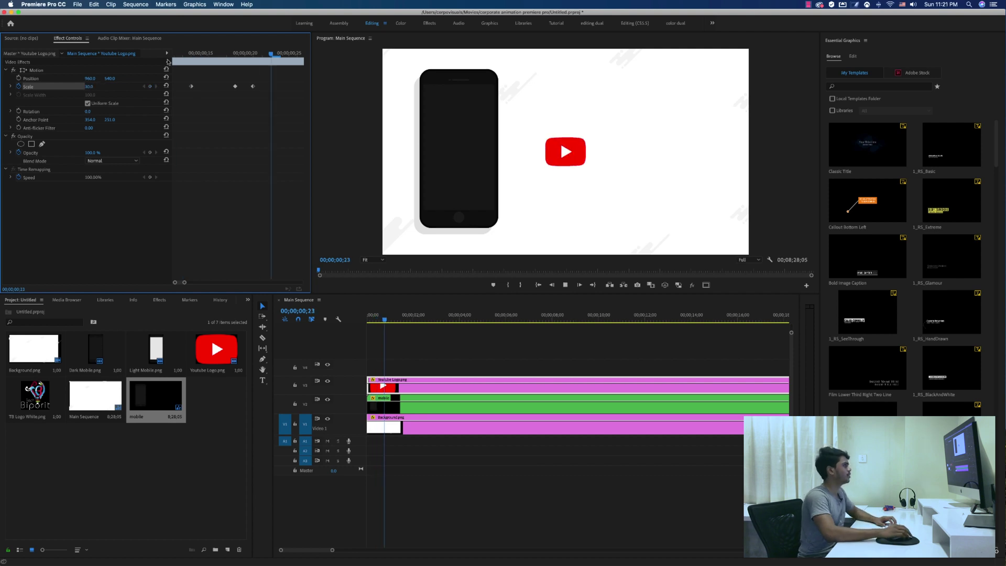
pyautogui.press('space')
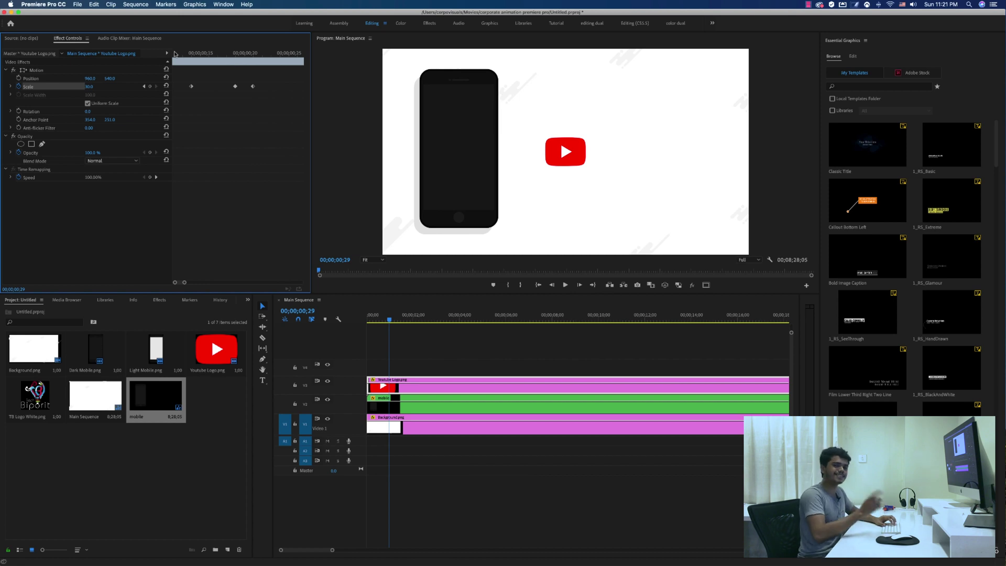
# Step: Apply Ease In to the Youtube logo's first Scale keyframe and reshape its velocity curve so the growth starts slowly
pyautogui.click(183, 54)
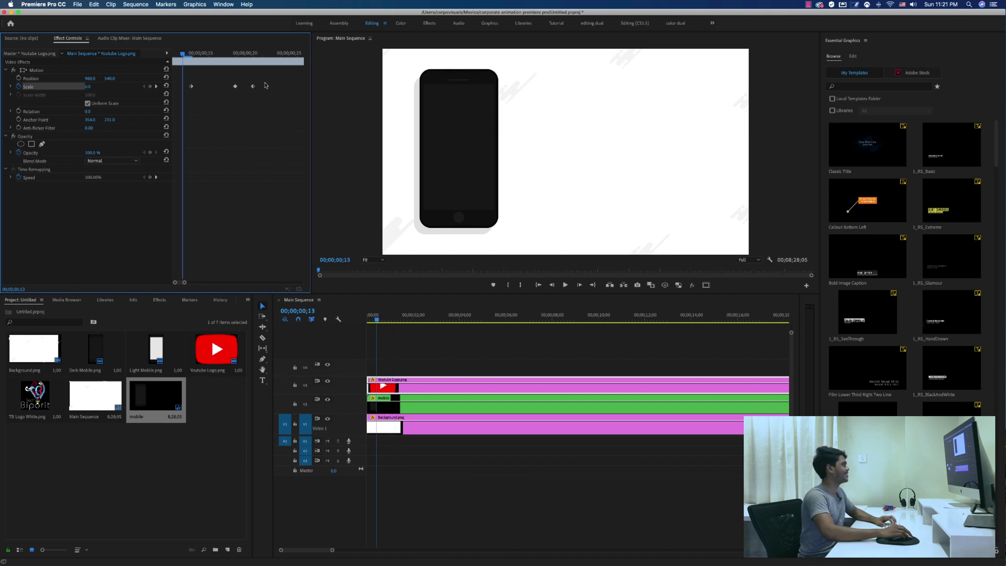
pyautogui.rightClick(192, 87)
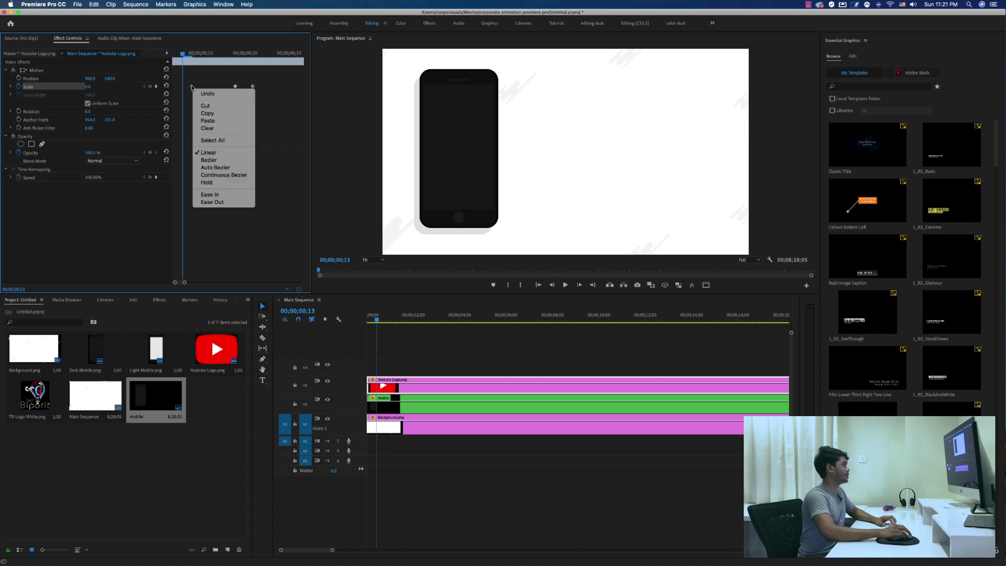
pyautogui.click(213, 195)
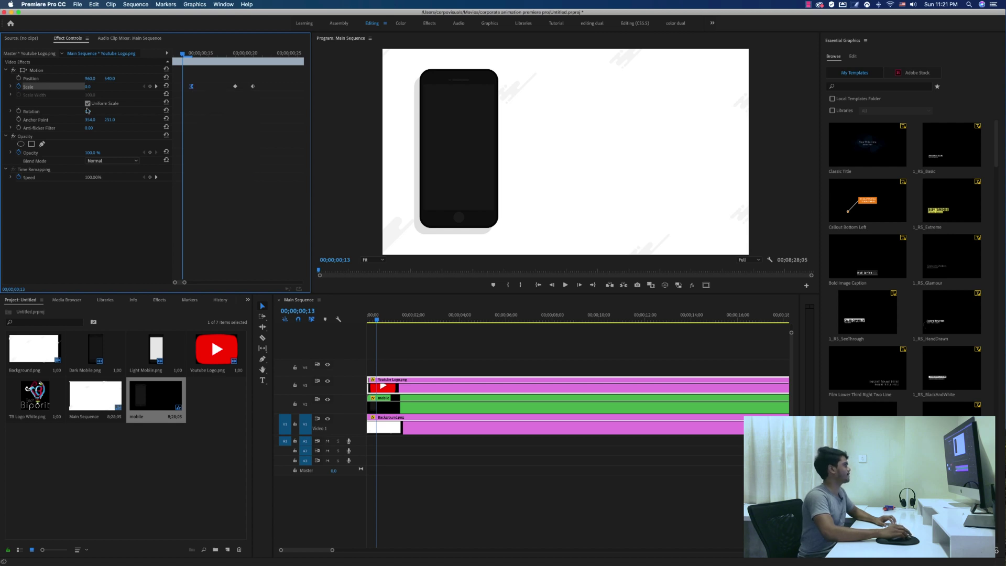
pyautogui.click(11, 87)
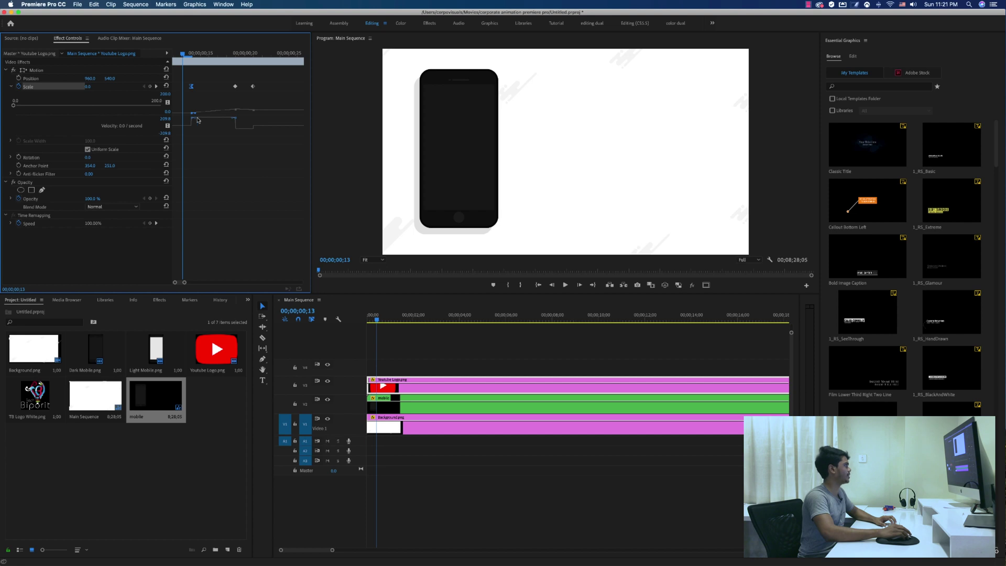
pyautogui.moveTo(196, 121); pyautogui.dragTo(202, 132)
# Step: Play the phone slide-in and the logo's pop-in several times to check their timing, stopping at 00;00;01;08
pyautogui.press('space')
pyautogui.press('space')
pyautogui.moveTo(203, 53); pyautogui.dragTo(175, 61)
pyautogui.press('space')
pyautogui.press('space')
pyautogui.click(183, 55)
pyautogui.press('space')
pyautogui.press('space')
pyautogui.click(252, 55)
pyautogui.press('-')
pyautogui.press('-')
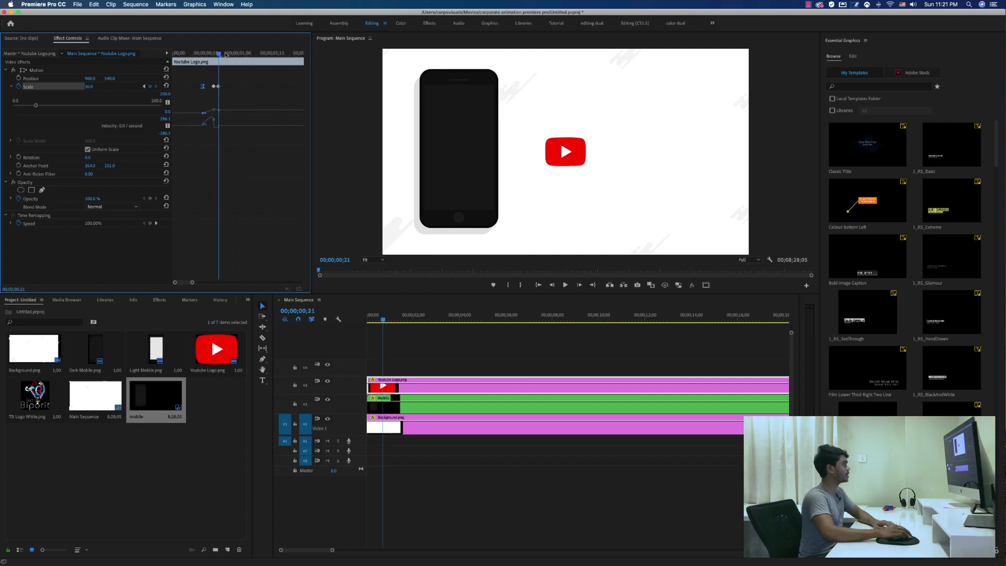
pyautogui.moveTo(219, 55); pyautogui.dragTo(192, 55)
pyautogui.press('-')
pyautogui.press('space')
pyautogui.press('space')
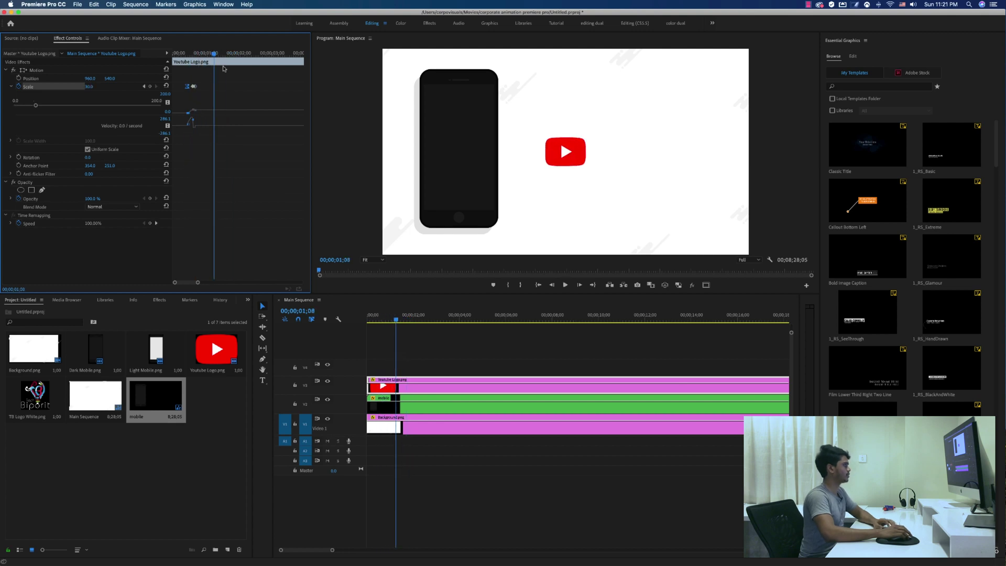
# Step: Keyframe the Youtube logo's Position at 00;00;01;08 and, a few frames further on, set its horizontal value to 402, over the phone
pyautogui.click(18, 78)
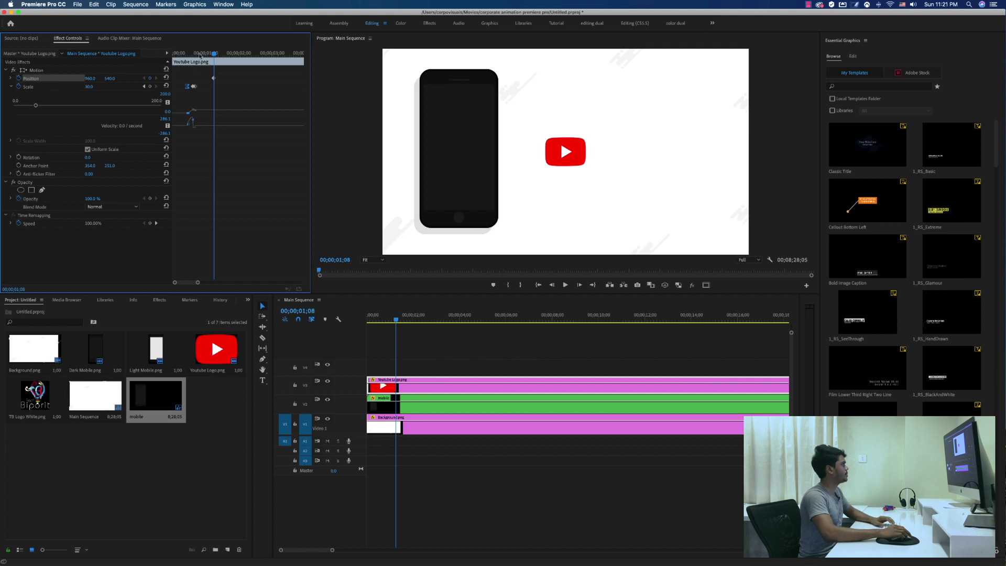
pyautogui.moveTo(219, 54); pyautogui.dragTo(229, 54)
pyautogui.moveTo(96, 78); pyautogui.dragTo(1, 78)
pyautogui.moveTo(62, 78); pyautogui.dragTo(67, 78)
pyautogui.moveTo(201, 53); pyautogui.dragTo(162, 62)
pyautogui.press('space')
pyautogui.press('space')
# Step: Apply Ease In temporal interpolation to both of the logo's Position keyframes and shape the velocity graph into a peak
pyautogui.press('=')
pyautogui.press('=')
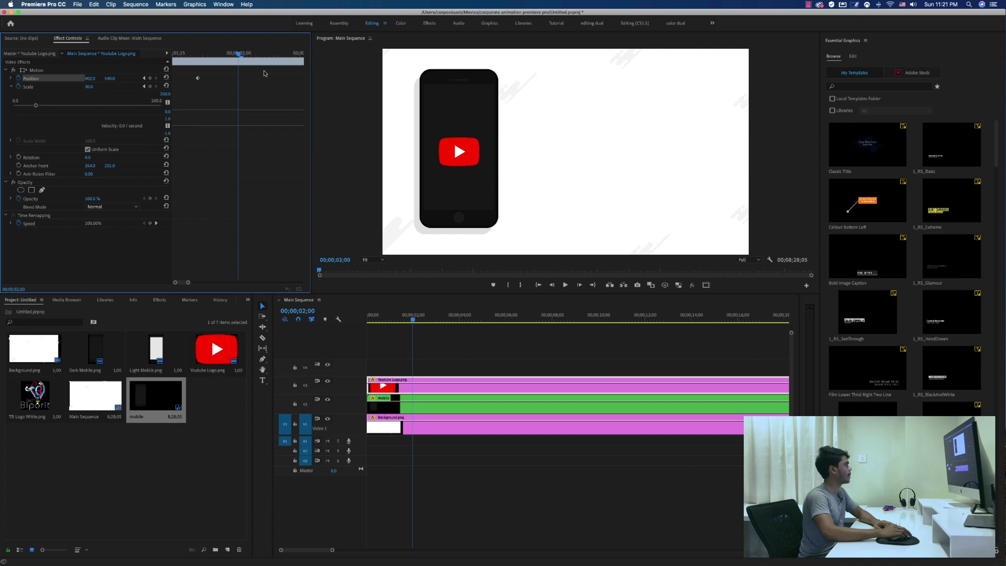
pyautogui.press('-')
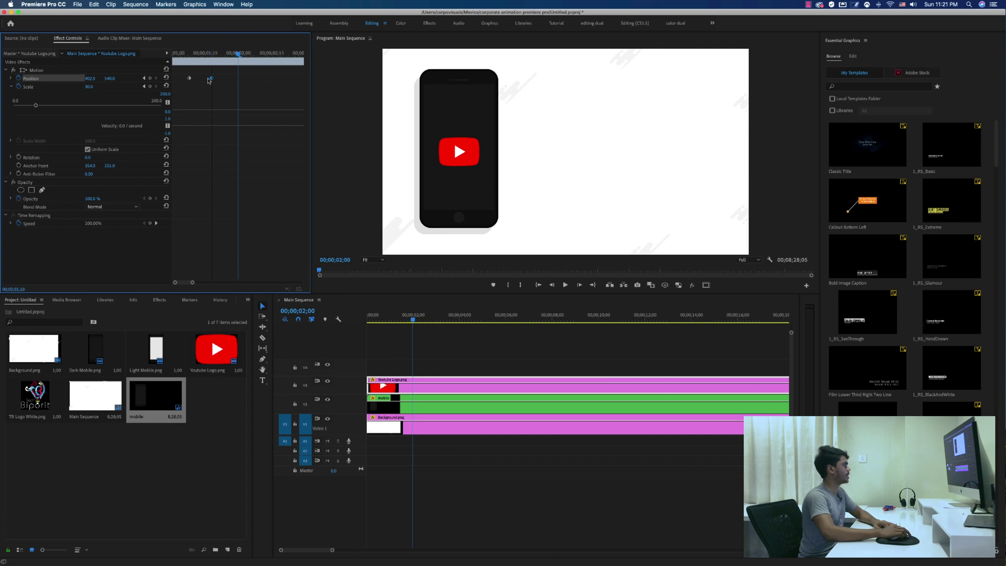
pyautogui.moveTo(225, 72); pyautogui.dragTo(167, 90)
pyautogui.rightClick(190, 79)
pyautogui.moveTo(227, 148)
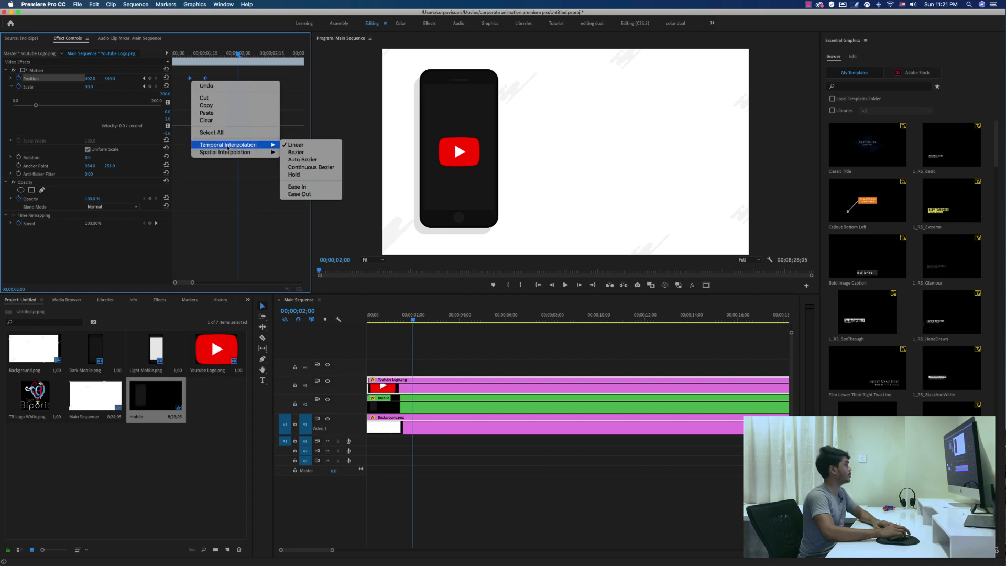
pyautogui.click(297, 187)
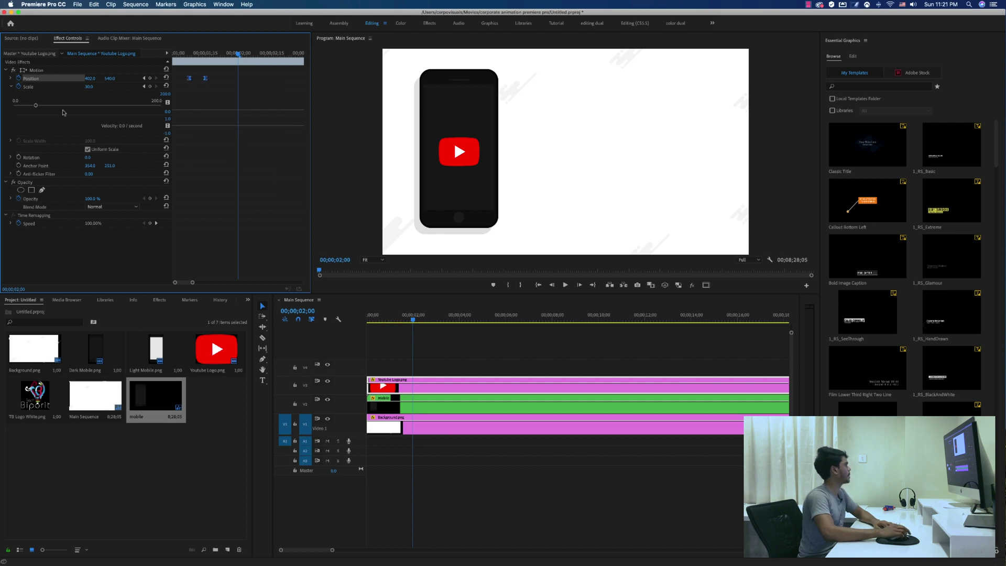
pyautogui.click(11, 78)
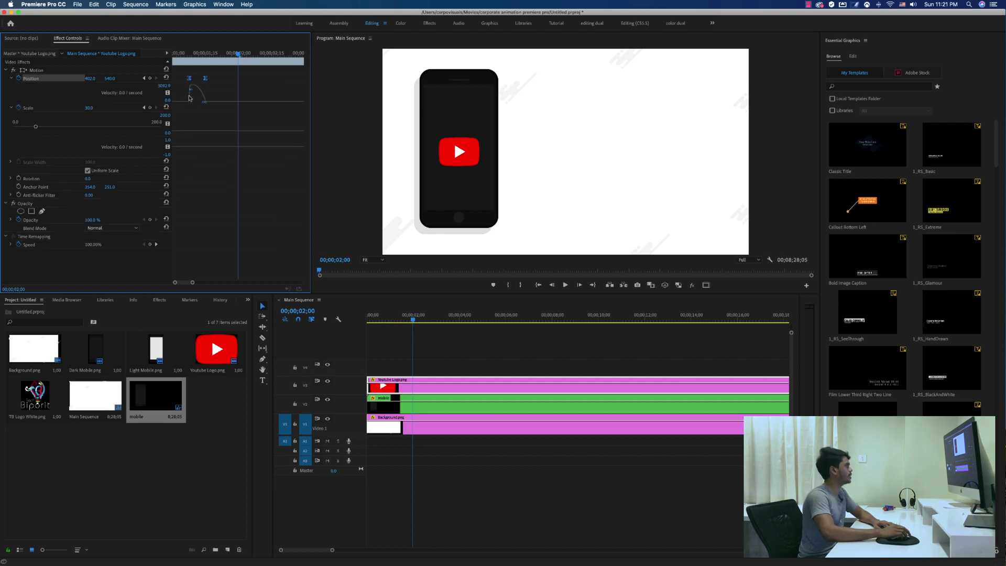
pyautogui.moveTo(191, 90); pyautogui.dragTo(196, 100)
# Step: Scrub through the logo animation and place the playhead on its first Position keyframe at 00;00;01;08
pyautogui.moveTo(185, 55); pyautogui.dragTo(190, 54)
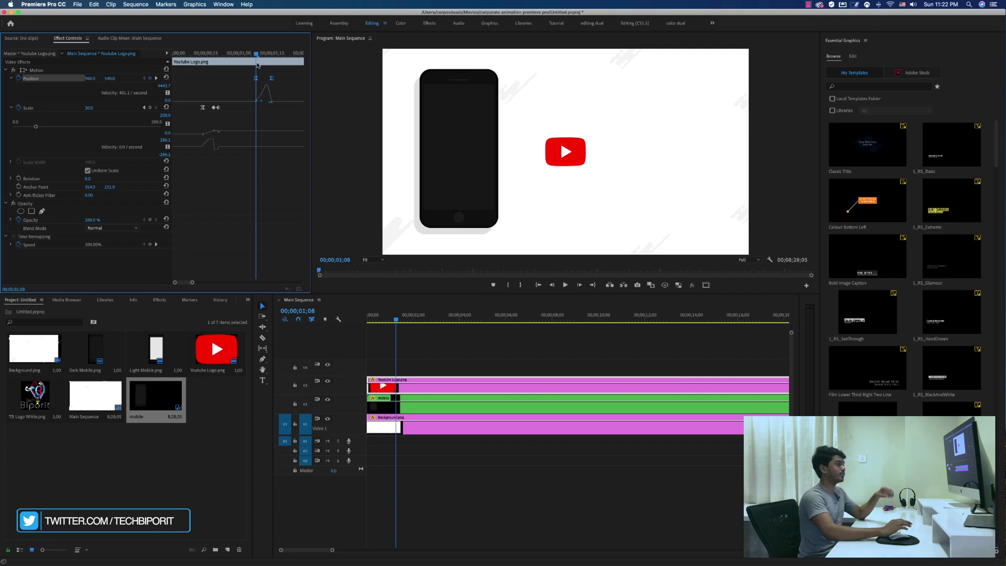
pyautogui.click(255, 64)
pyautogui.moveTo(212, 53); pyautogui.dragTo(256, 57)
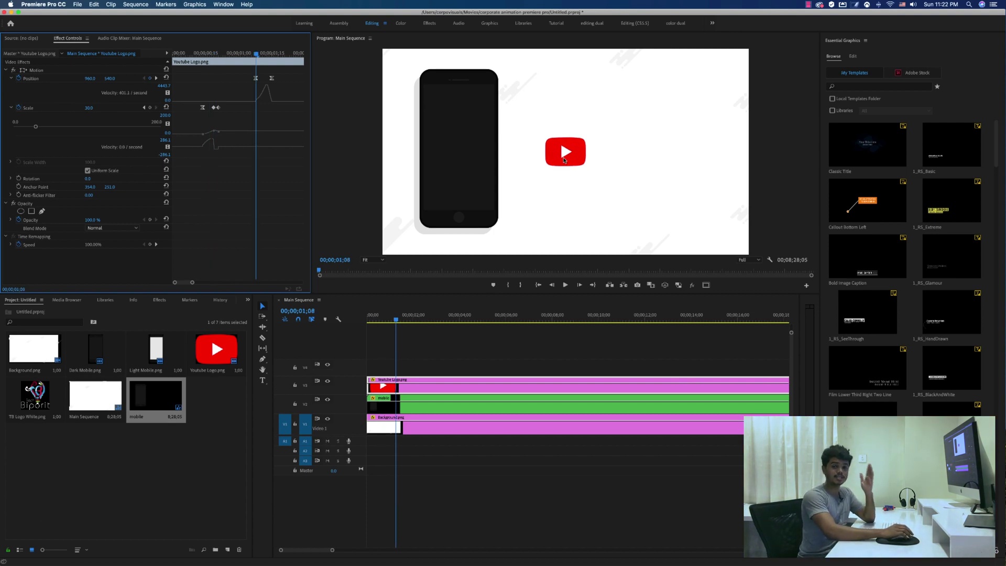
pyautogui.click(255, 78)
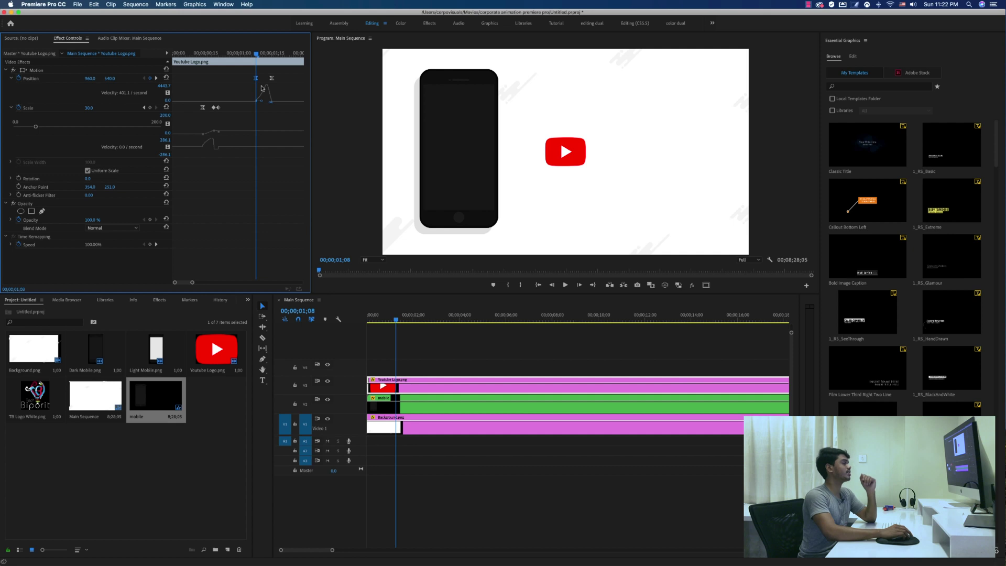
# Step: Open the mobile nested sequence and turn on the Transparency Grid in its program view
pyautogui.click(429, 410)
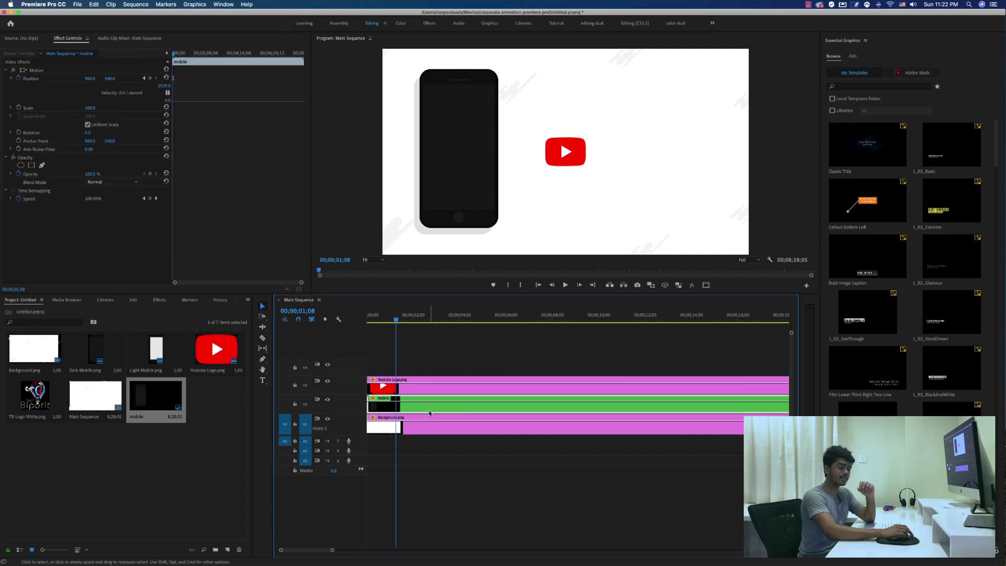
pyautogui.doubleClick(429, 413)
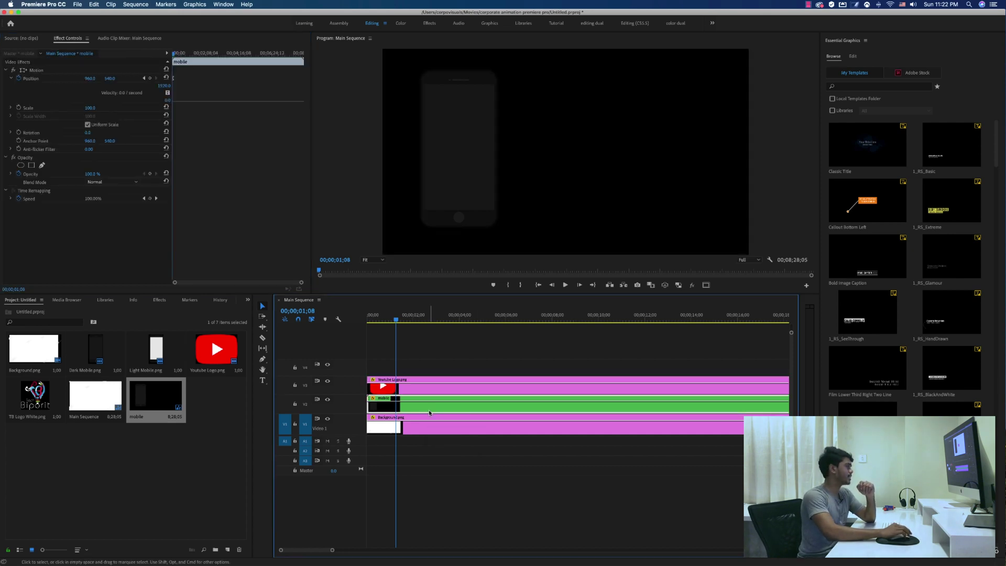
pyautogui.press('=')
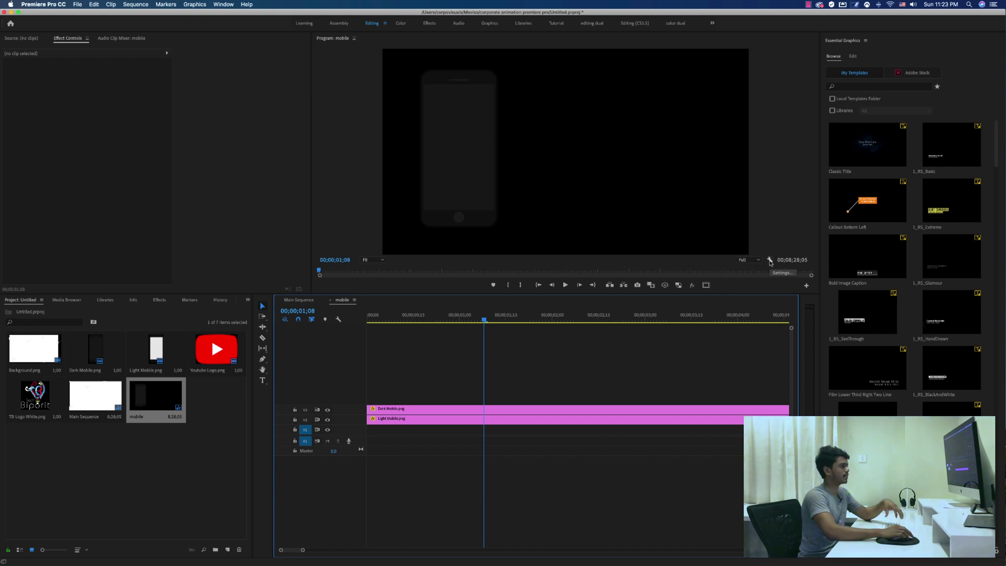
pyautogui.click(770, 261)
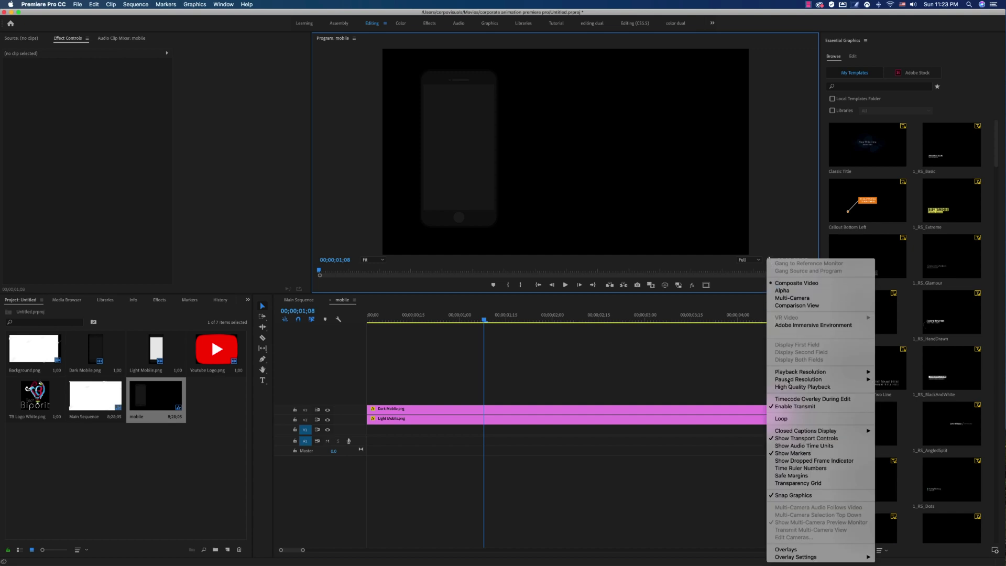
pyautogui.click(798, 482)
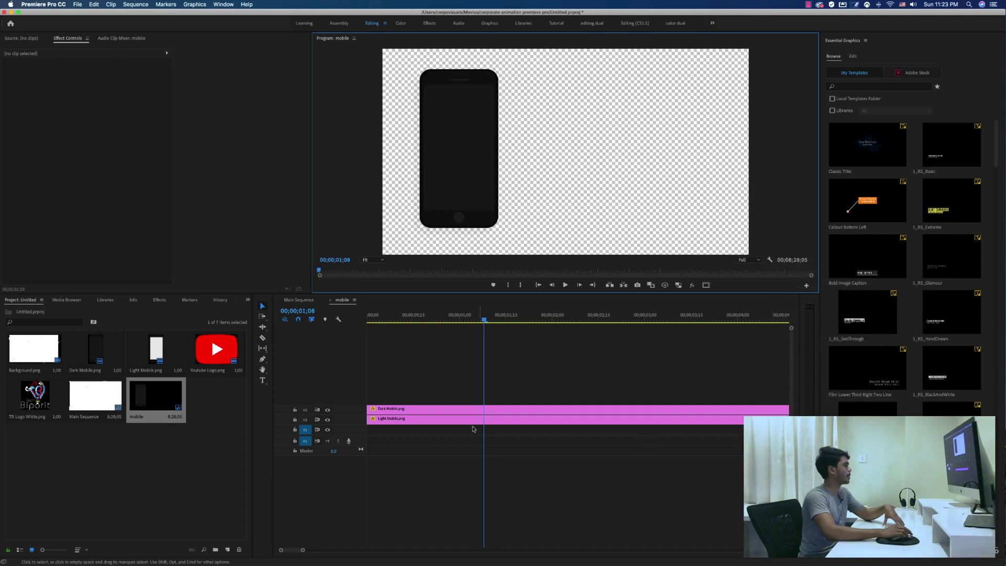
# Step: Trim the start of the Dark Mobile.png clip in the mobile sequence to 00;00;01;08
pyautogui.moveTo(499, 375); pyautogui.dragTo(486, 439)
pyautogui.click(486, 390)
pyautogui.click(411, 412)
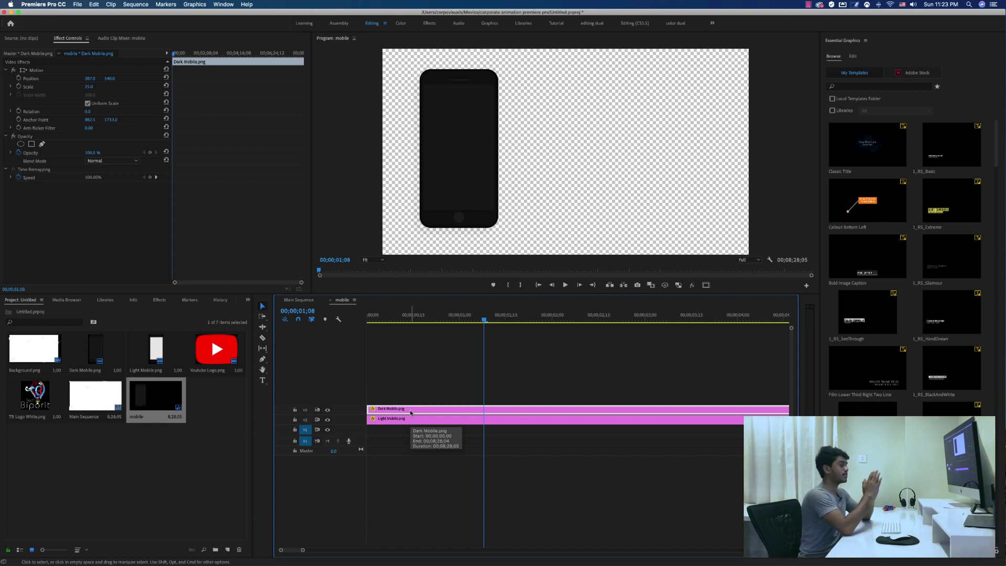
pyautogui.moveTo(372, 409); pyautogui.dragTo(484, 409)
pyautogui.moveTo(483, 320); pyautogui.dragTo(490, 408)
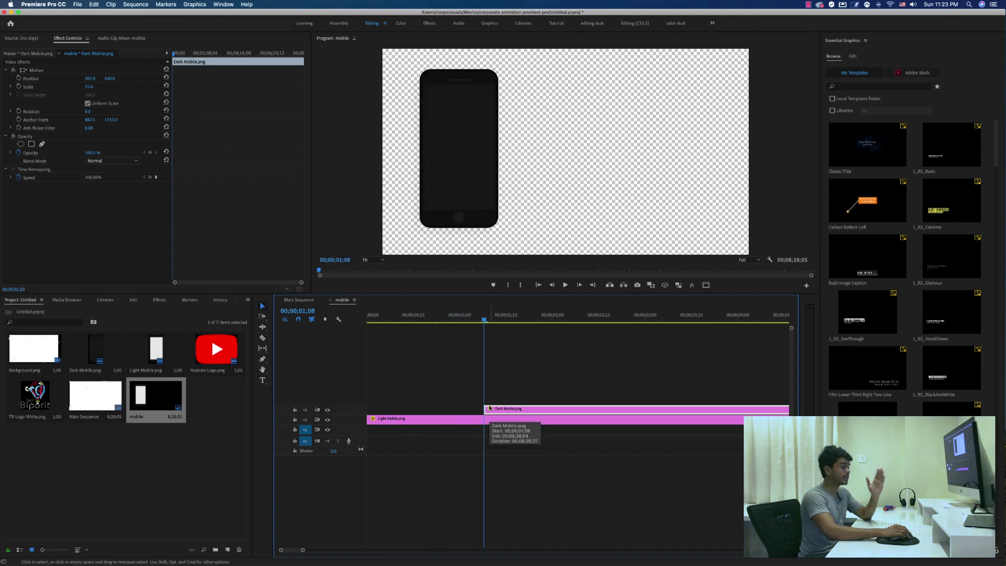
# Step: Add an Opacity keyframe to Dark Mobile.png at 00;00;01;08 and set it to 0%
pyautogui.click(150, 153)
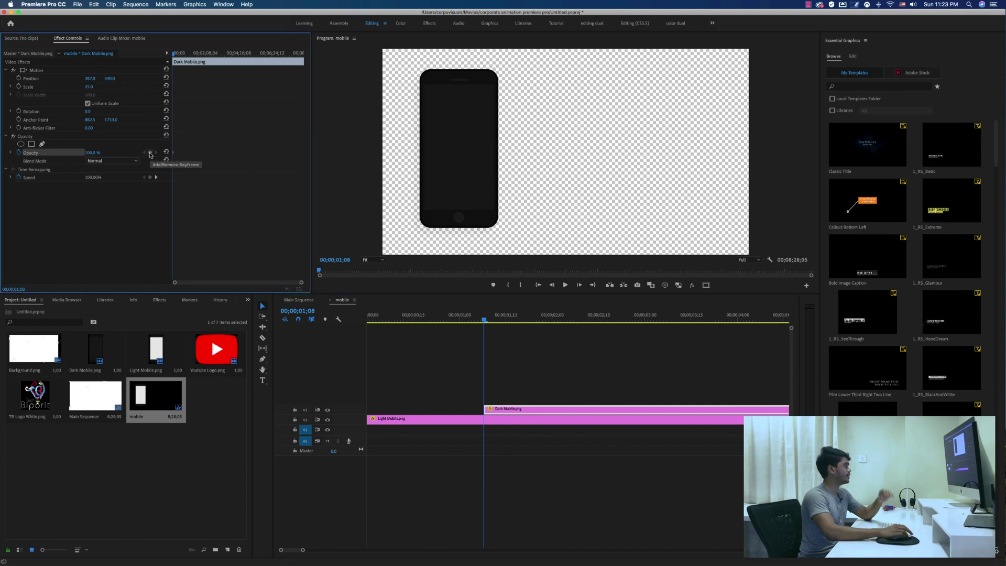
pyautogui.click(94, 153)
pyautogui.write('0')
pyautogui.press('Return')
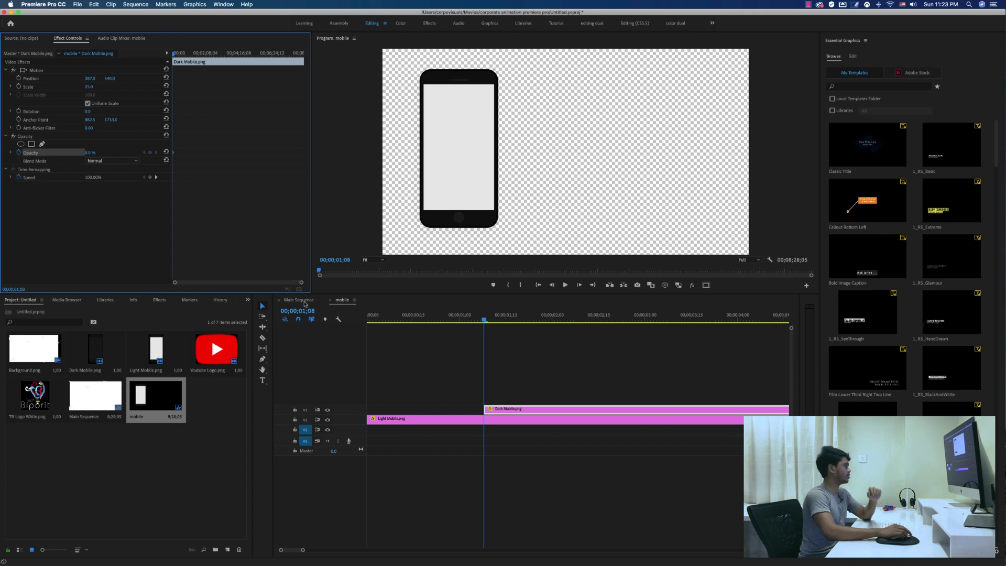
# Step: Return to the Main Sequence and place the playhead on the Youtube logo's second Position keyframe at 00;00;01;15
pyautogui.click(304, 301)
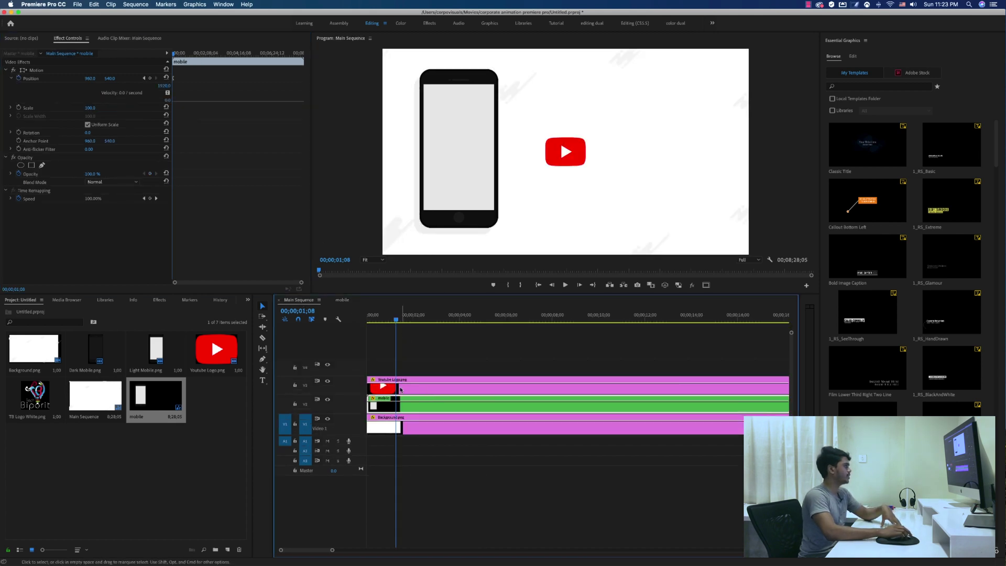
pyautogui.click(397, 390)
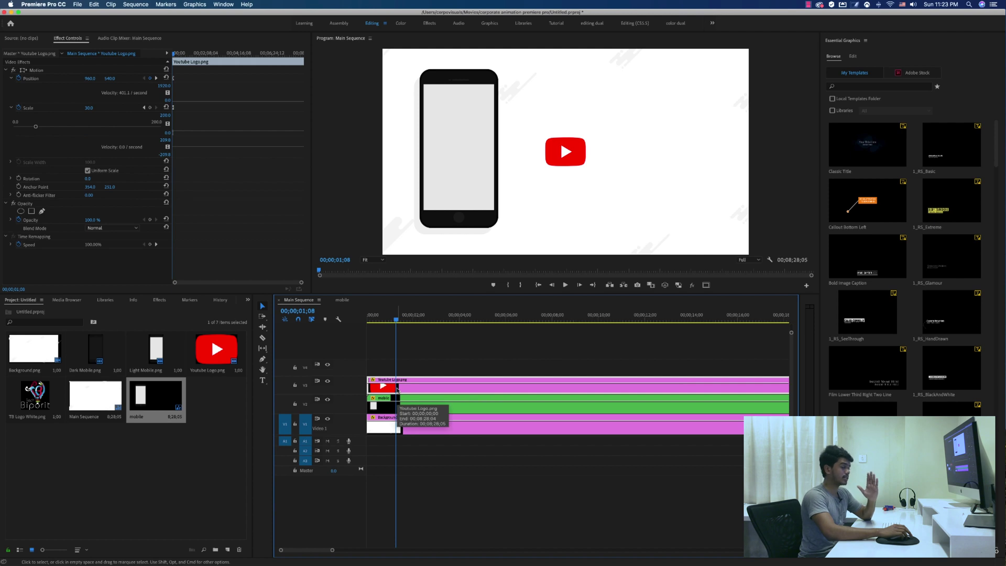
pyautogui.click(226, 192)
pyautogui.scroll(5, 227, 193)
pyautogui.press('=')
pyautogui.press('=')
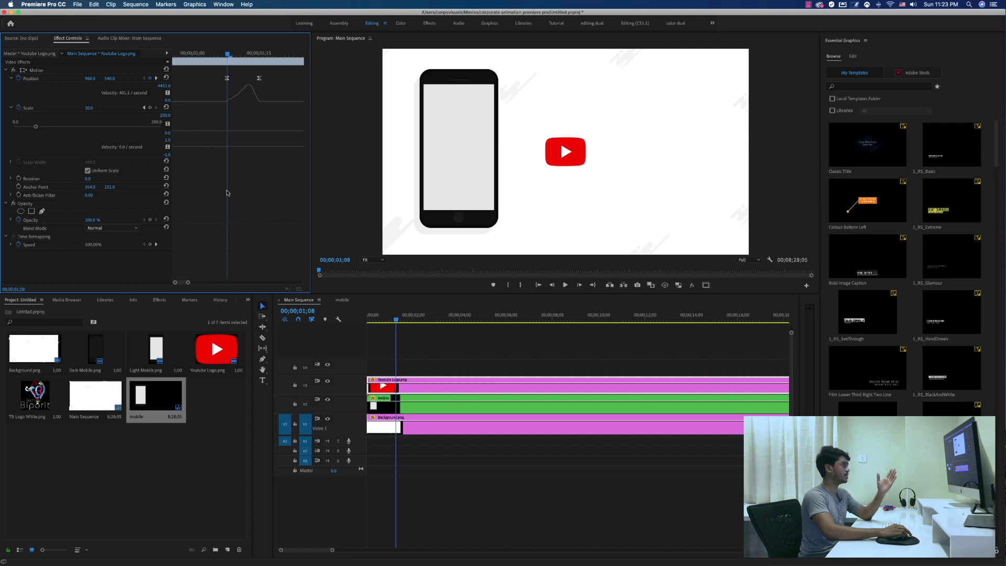
pyautogui.click(229, 78)
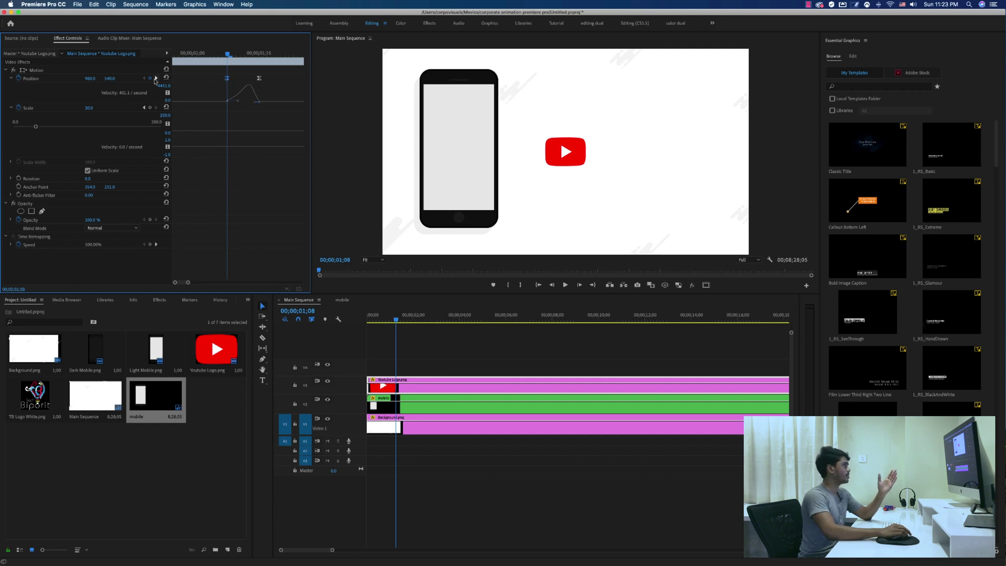
pyautogui.click(155, 78)
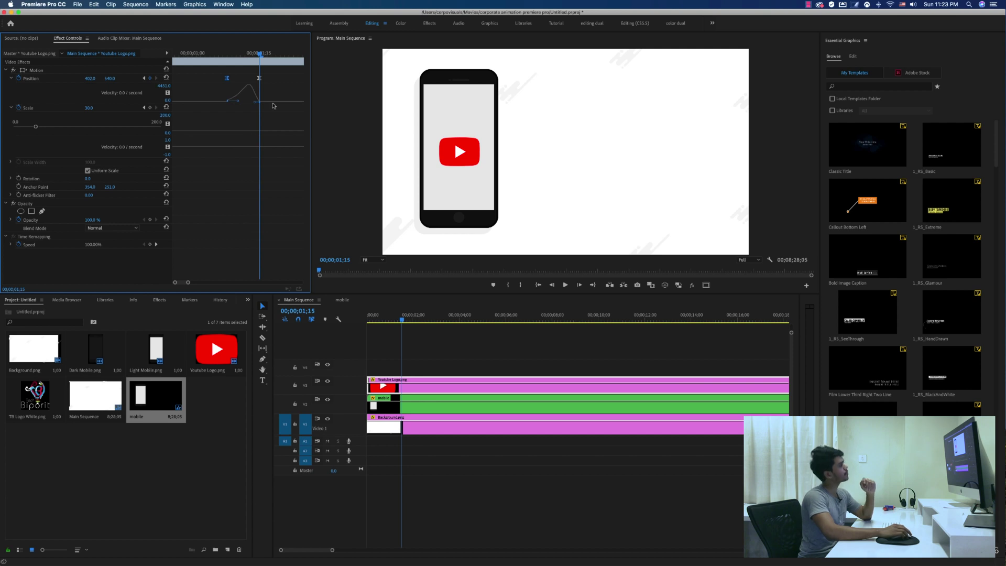
# Step: Open the mobile nested sequence and set Dark Mobile.png's Opacity to 100% at 00;00;01;15
pyautogui.click(392, 406)
pyautogui.doubleClick(393, 406)
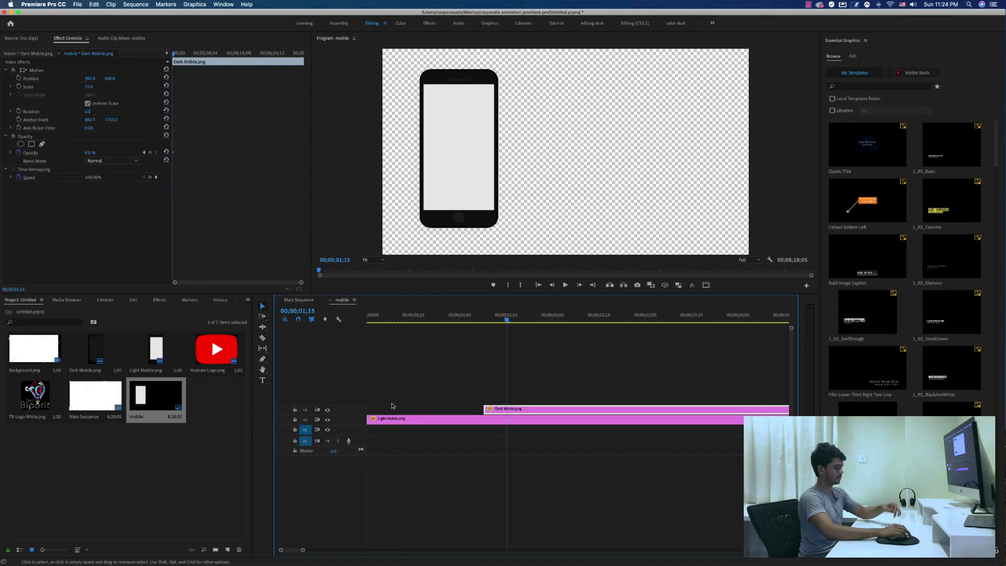
pyautogui.press('=')
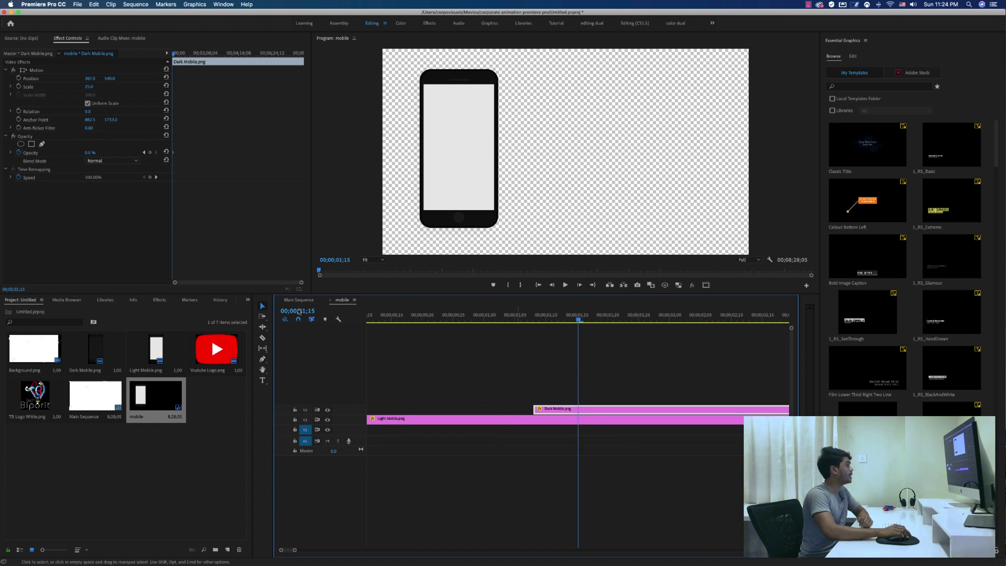
pyautogui.click(89, 153)
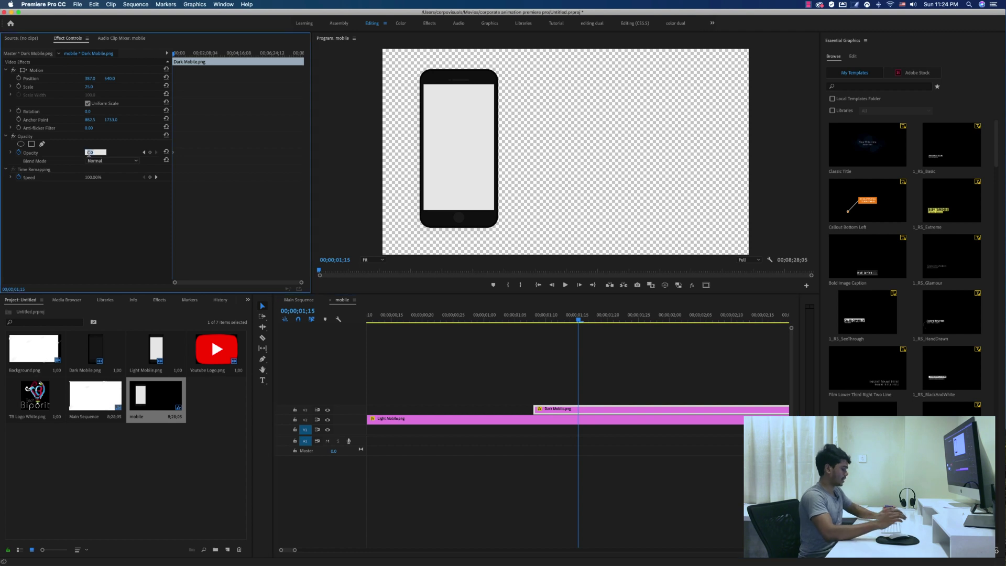
pyautogui.press('Return')
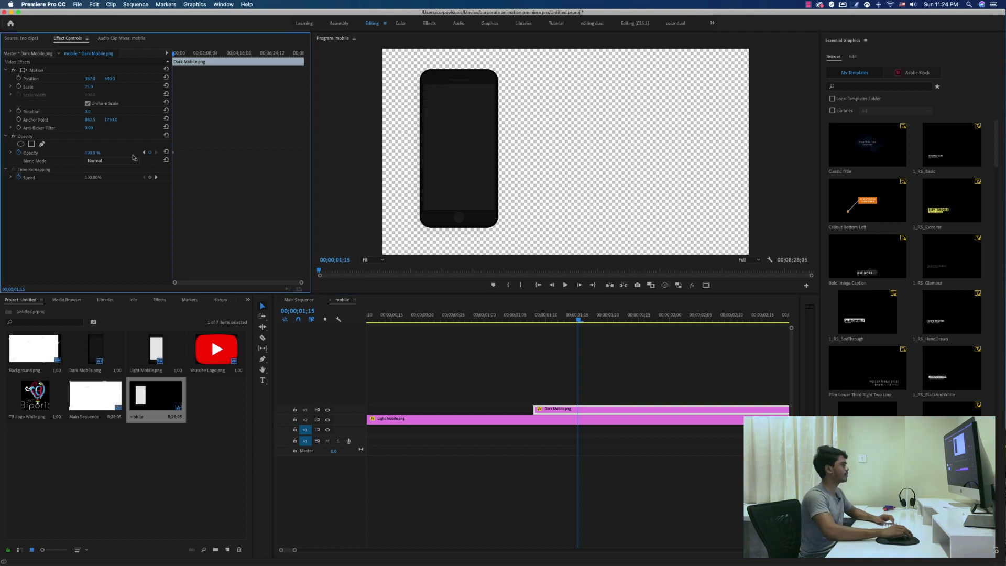
# Step: Play the Main Sequence from the start to check the phone's change to dark as the logo moves in
pyautogui.click(306, 303)
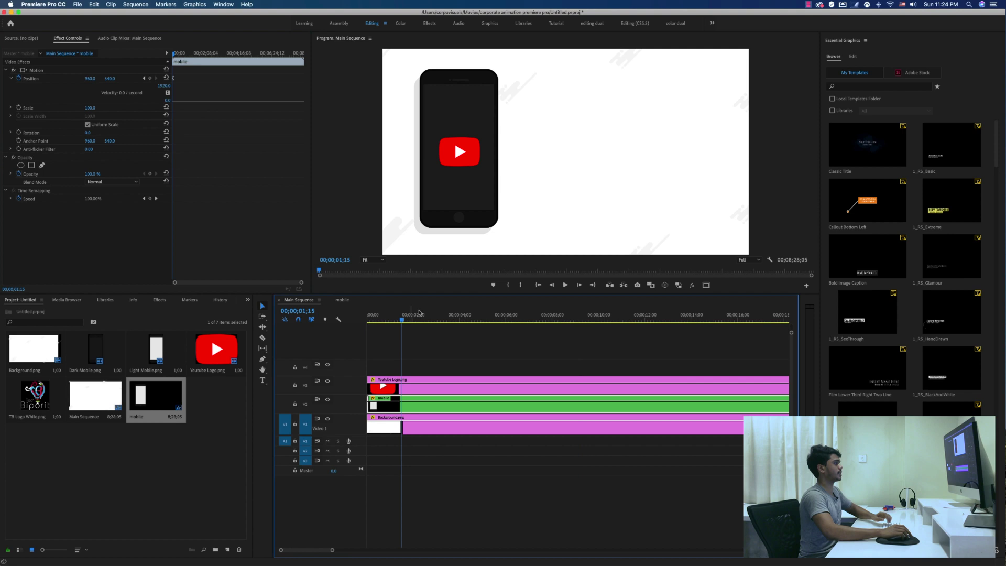
pyautogui.press('space')
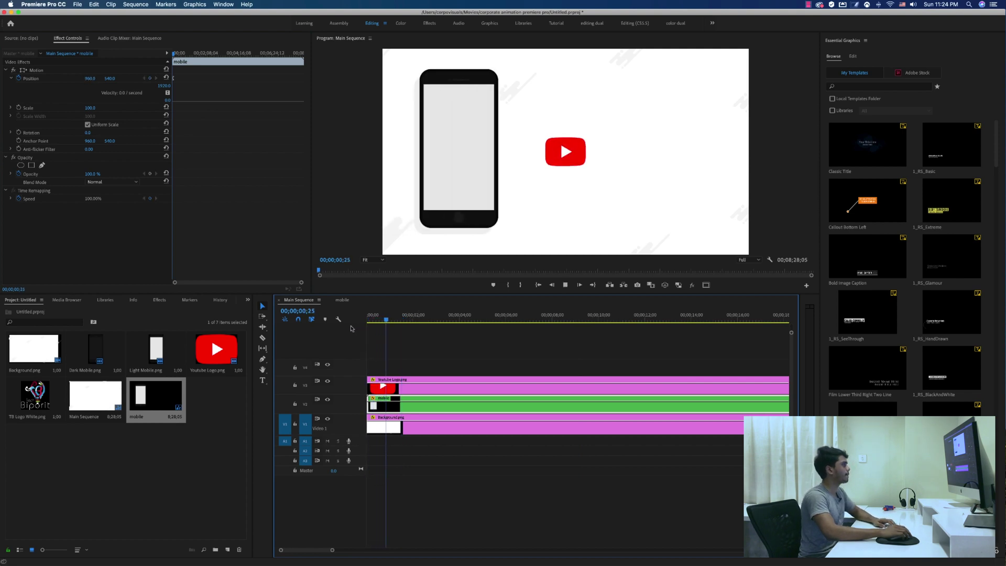
pyautogui.press('space')
pyautogui.moveTo(395, 319); pyautogui.dragTo(357, 328)
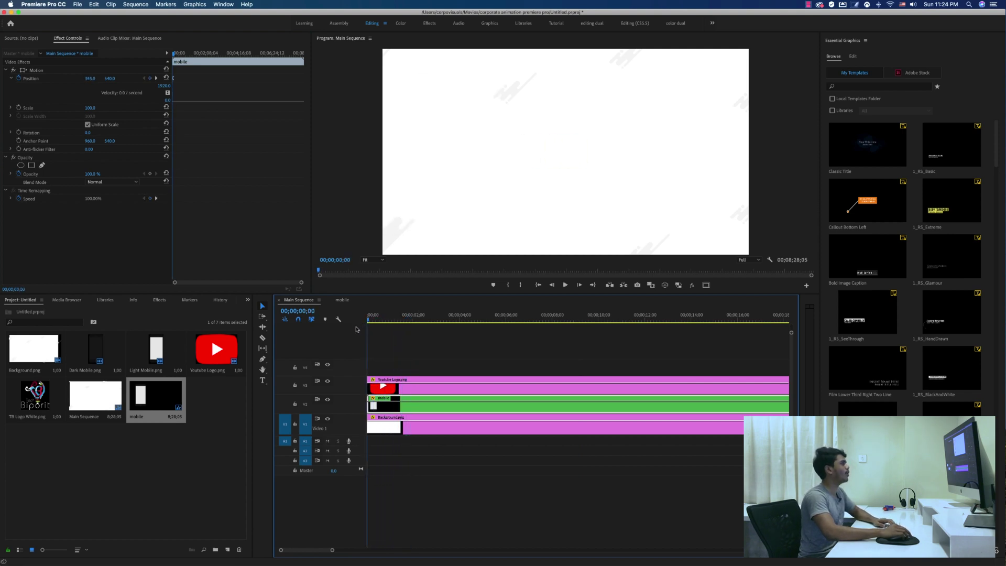
pyautogui.press('space')
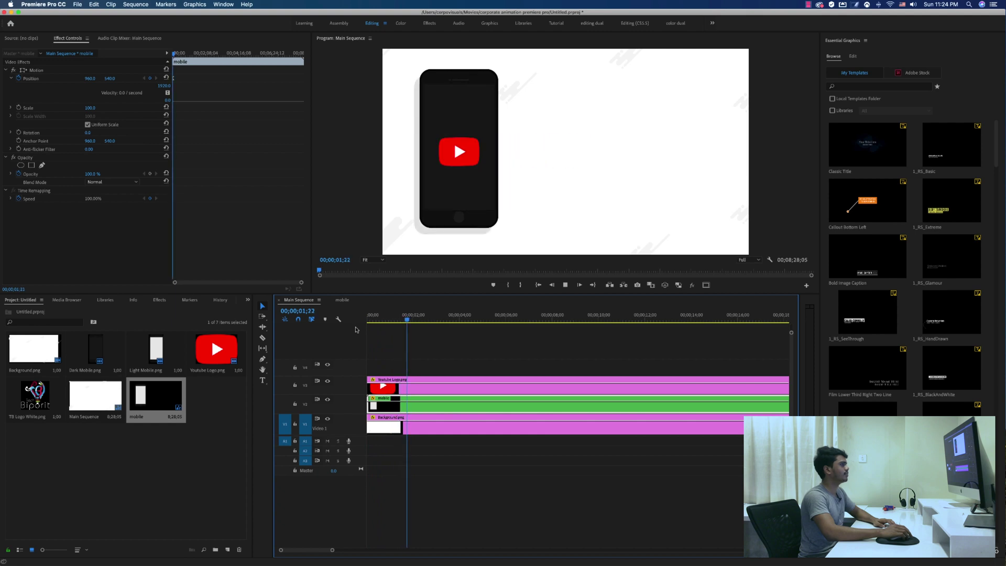
pyautogui.press('space')
# Step: Nest the Youtube Logo.png clip as a sequence named Youtube Logo
pyautogui.click(411, 391)
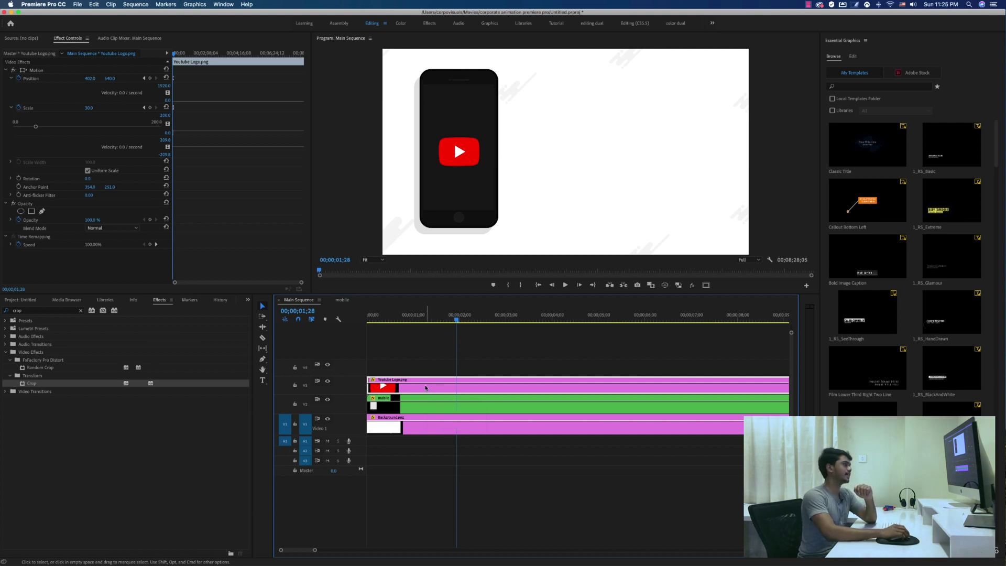
pyautogui.rightClick(426, 388)
pyautogui.click(440, 389)
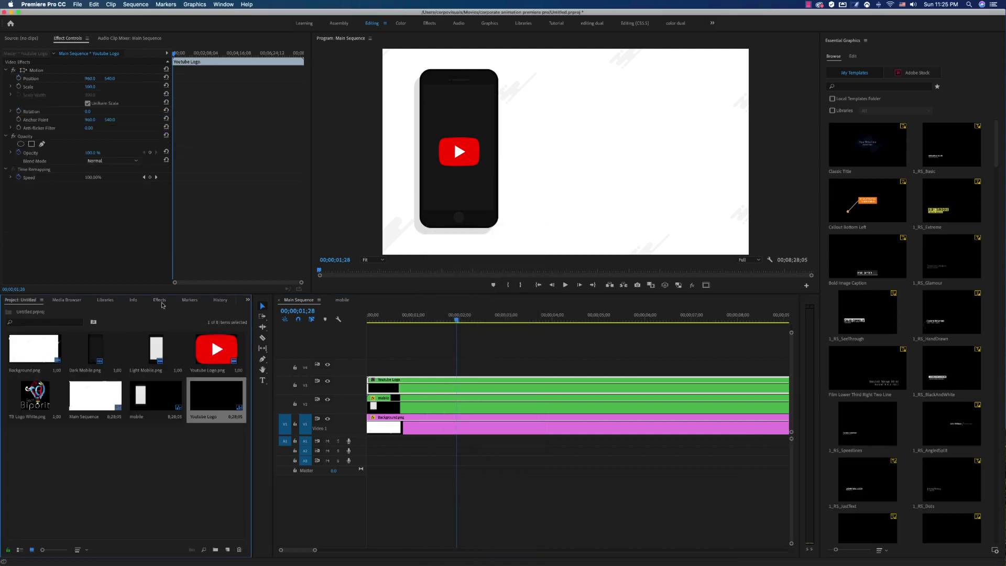
# Step: Find the Crop effect, apply it to the nested Youtube Logo clip and select it for on-canvas editing
pyautogui.click(159, 301)
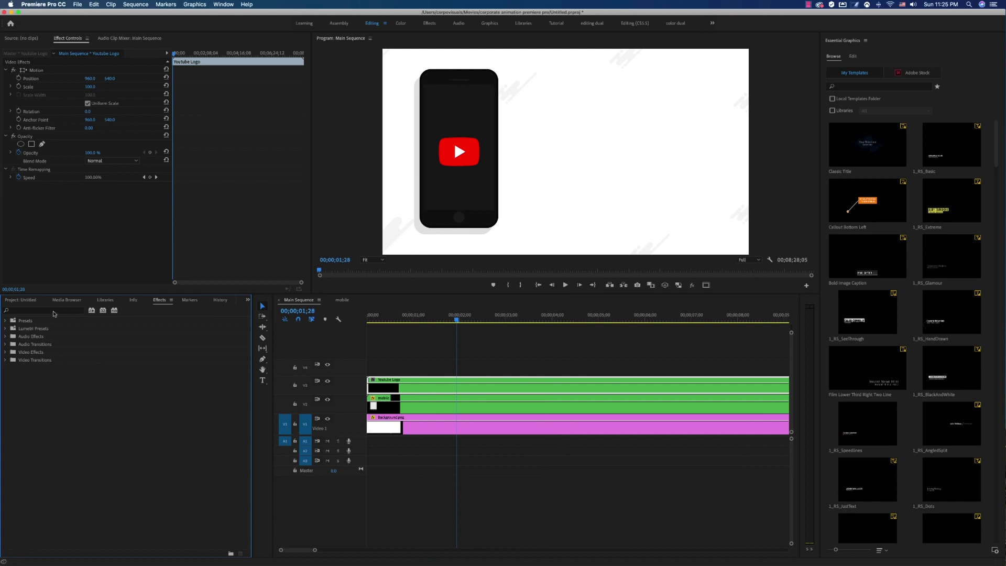
pyautogui.click(54, 313)
pyautogui.write('crop')
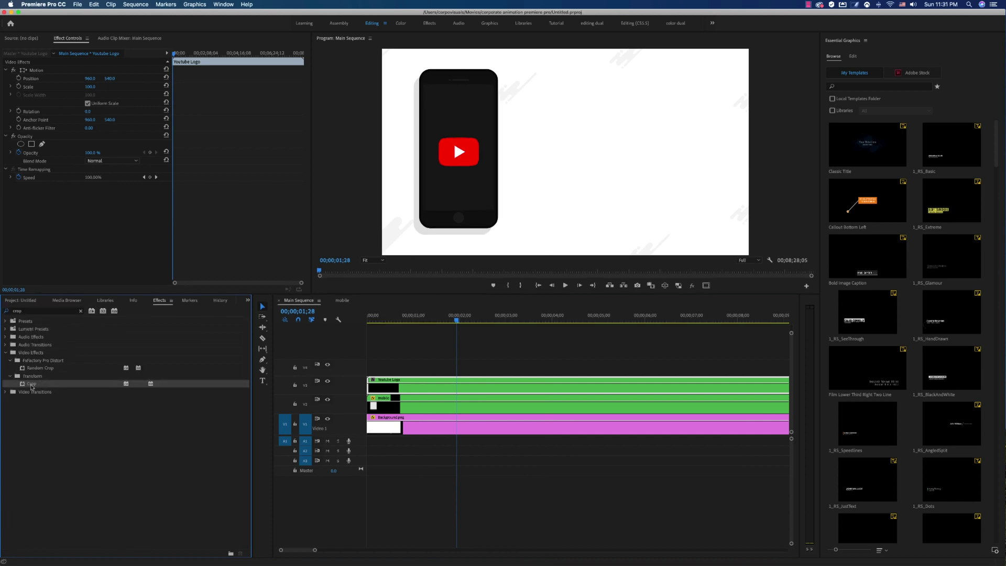
pyautogui.moveTo(32, 384); pyautogui.dragTo(54, 223)
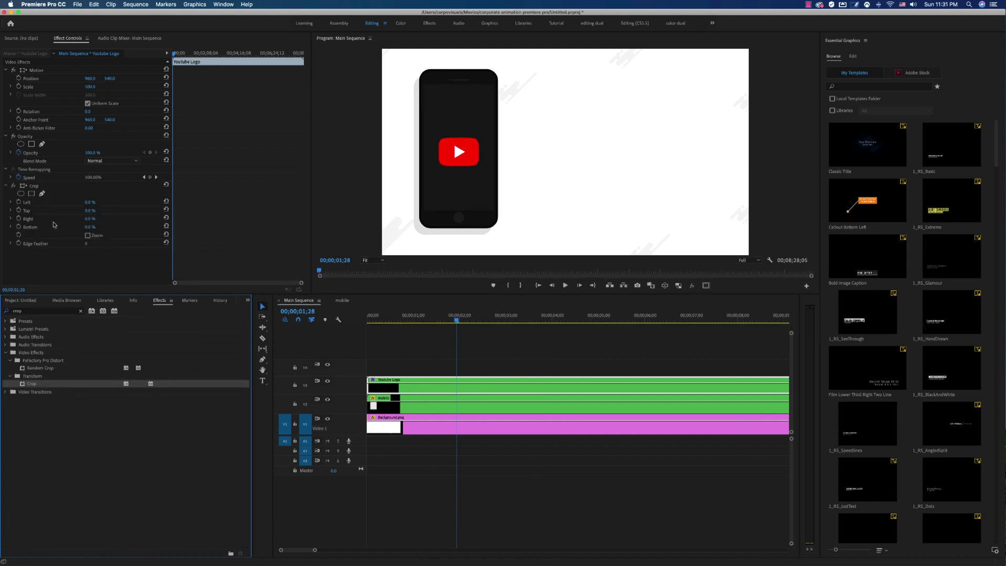
pyautogui.click(35, 187)
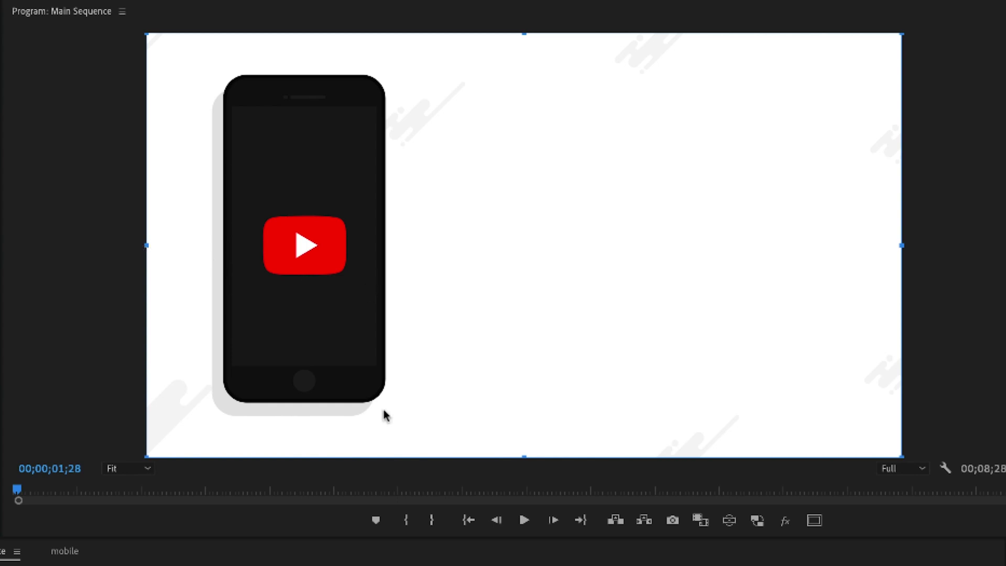
# Step: Move the playhead back before the logo's move and crop the nest's left side up to the phone's right edge
pyautogui.moveTo(295, 564); pyautogui.dragTo(262, 565)
pyautogui.press('Left')
pyautogui.moveTo(151, 244); pyautogui.dragTo(384, 266)
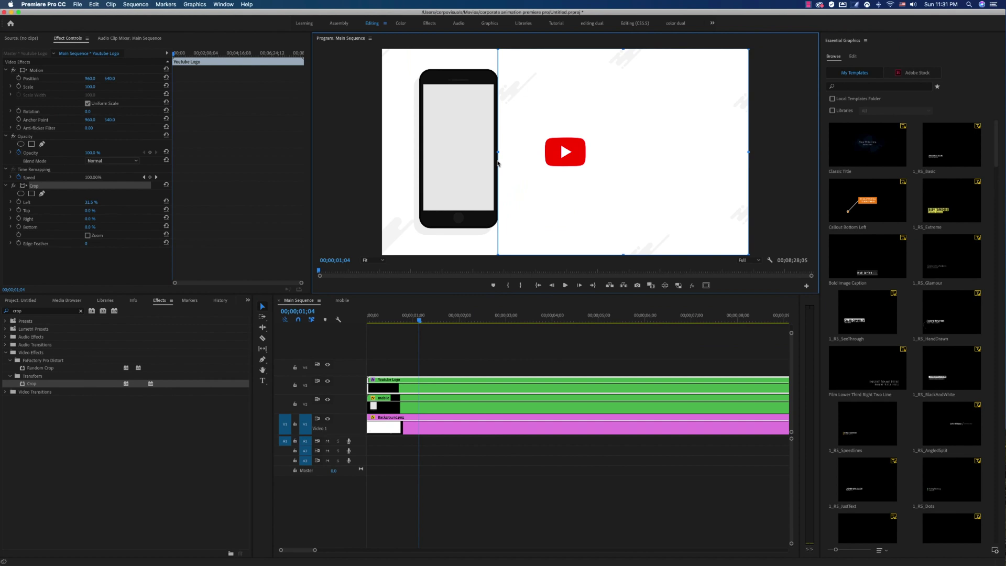
# Step: Play through the logo's move to check that it disappears at the phone's edge
pyautogui.moveTo(419, 320)
pyautogui.mouseDown()
pyautogui.moveTo(439, 322)
pyautogui.moveTo(426, 323)
pyautogui.mouseUp()
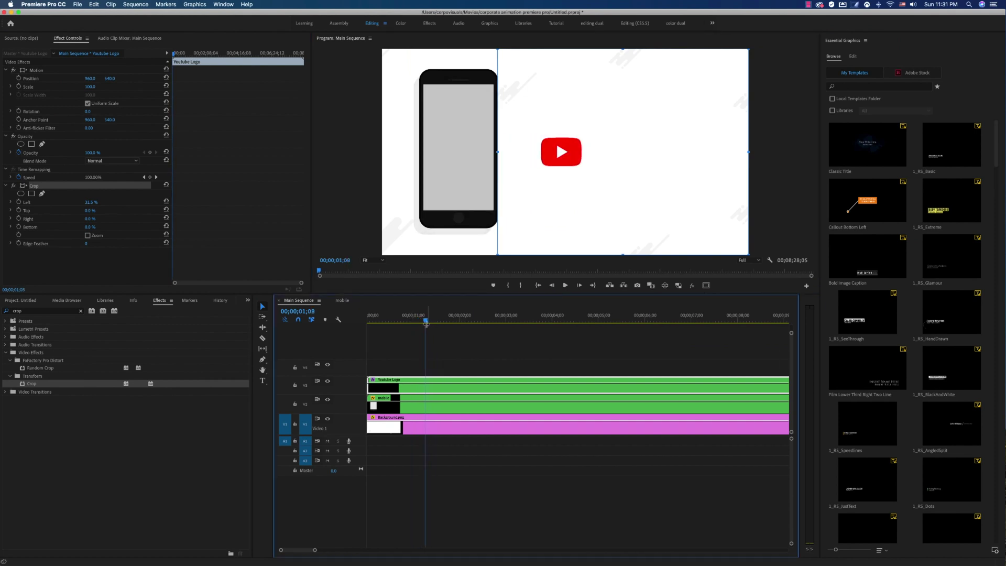
pyautogui.press('space')
pyautogui.click(415, 322)
pyautogui.press('space')
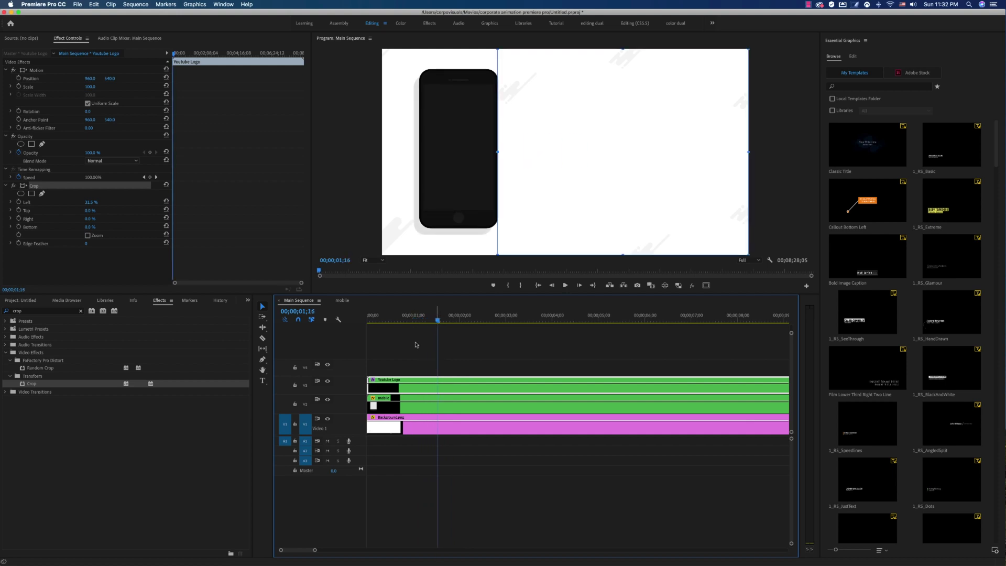
# Step: Add TB Logo White.png from the project to the video track above the Youtube Logo nest and select it
pyautogui.click(21, 300)
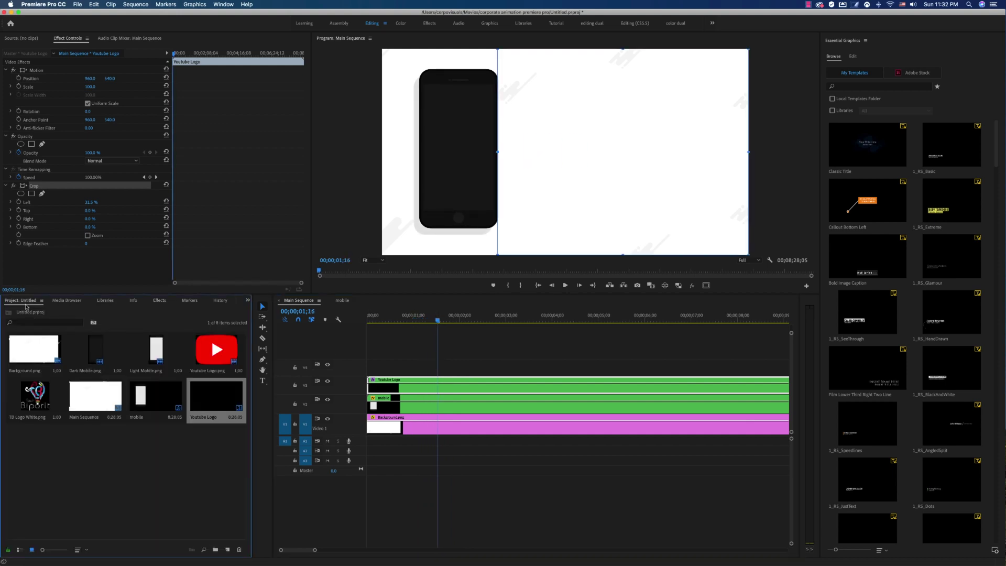
pyautogui.moveTo(27, 399); pyautogui.dragTo(454, 367)
pyautogui.press('\\')
pyautogui.press('\\')
pyautogui.click(454, 366)
# Step: Set TB Logo White.png's Scale to 4 and move it horizontally to 400, onto the phone's screen
pyautogui.click(89, 86)
pyautogui.write('4')
pyautogui.press('Return')
pyautogui.moveTo(90, 78); pyautogui.dragTo(21, 78)
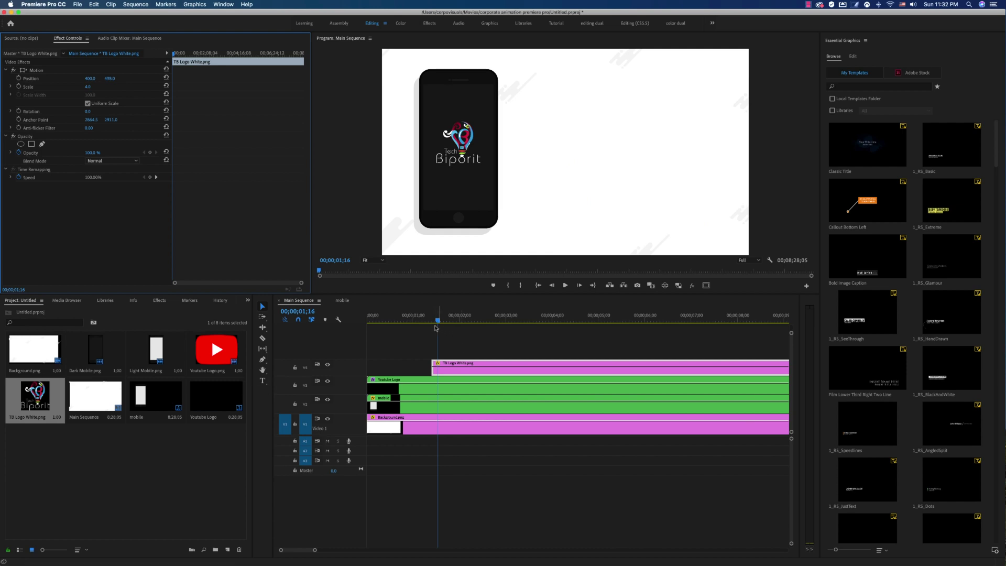
# Step: Extend the start of the TB Logo White.png clip to just before 00;00;01;00
pyautogui.moveTo(434, 363); pyautogui.dragTo(421, 362)
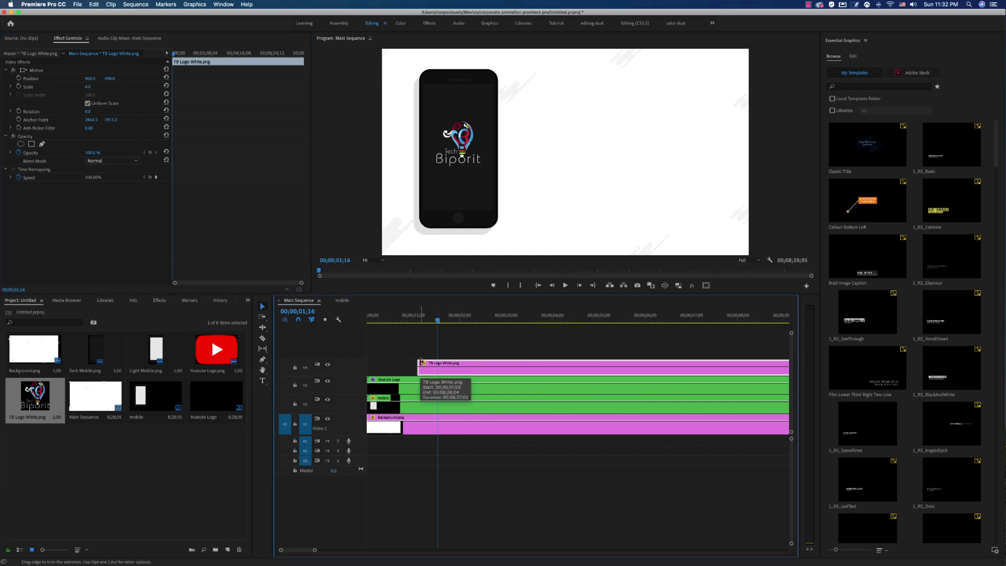
pyautogui.moveTo(437, 319); pyautogui.dragTo(422, 320)
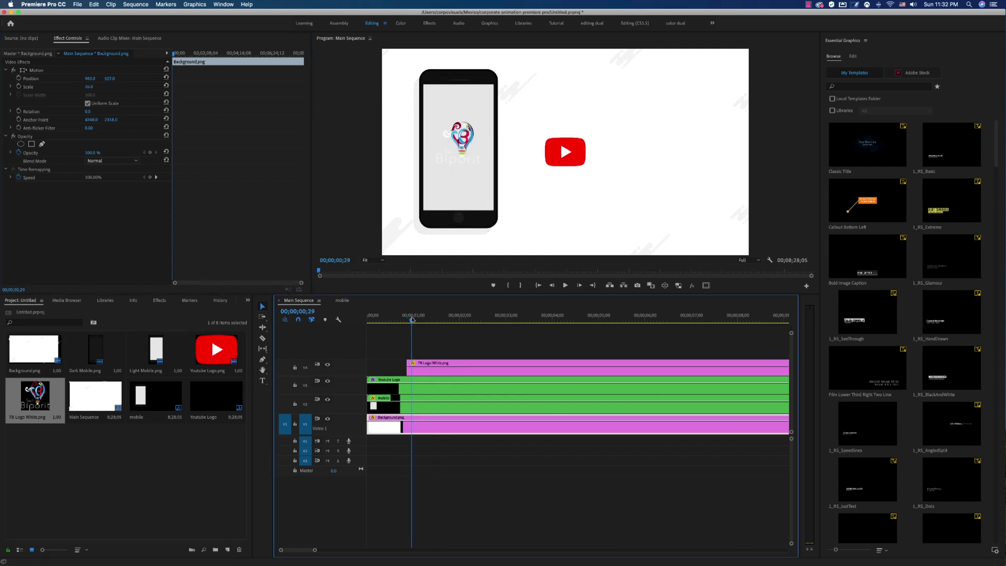
pyautogui.moveTo(413, 320); pyautogui.dragTo(417, 320)
# Step: Add an Opacity keyframe to TB Logo White.png at 00;00;01;02 and set it to 0%
pyautogui.click(418, 368)
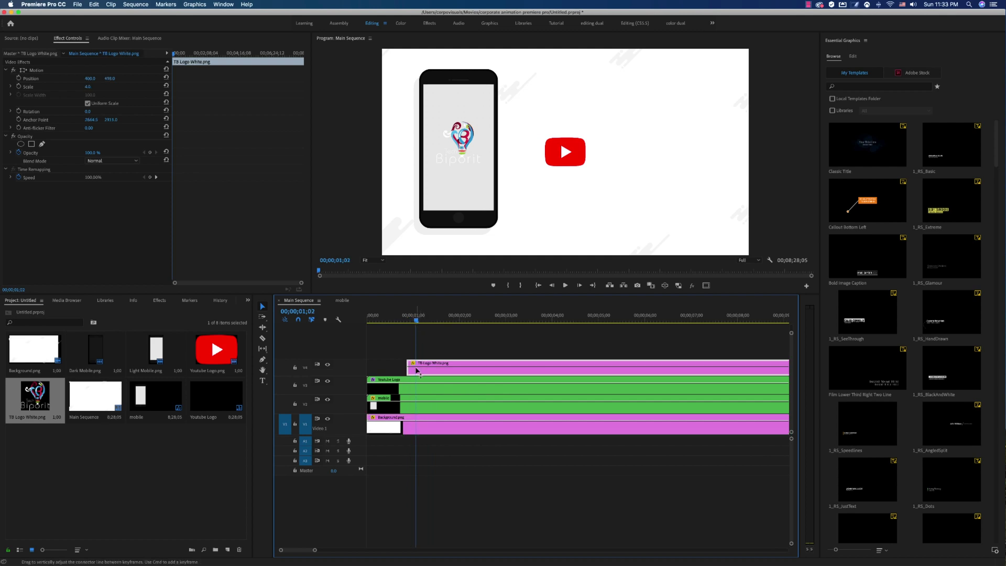
pyautogui.click(151, 152)
pyautogui.click(93, 153)
pyautogui.write('0')
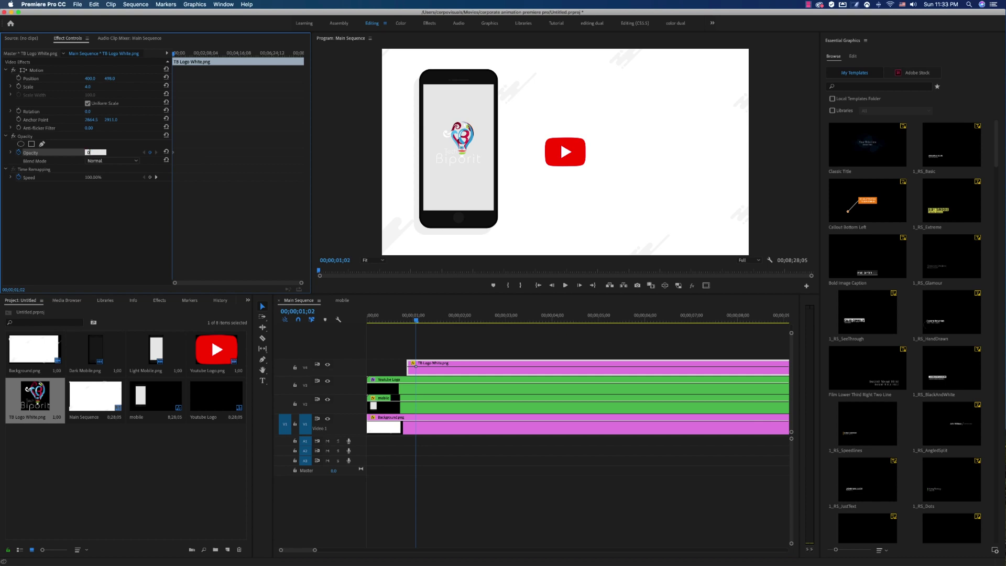
pyautogui.press('Return')
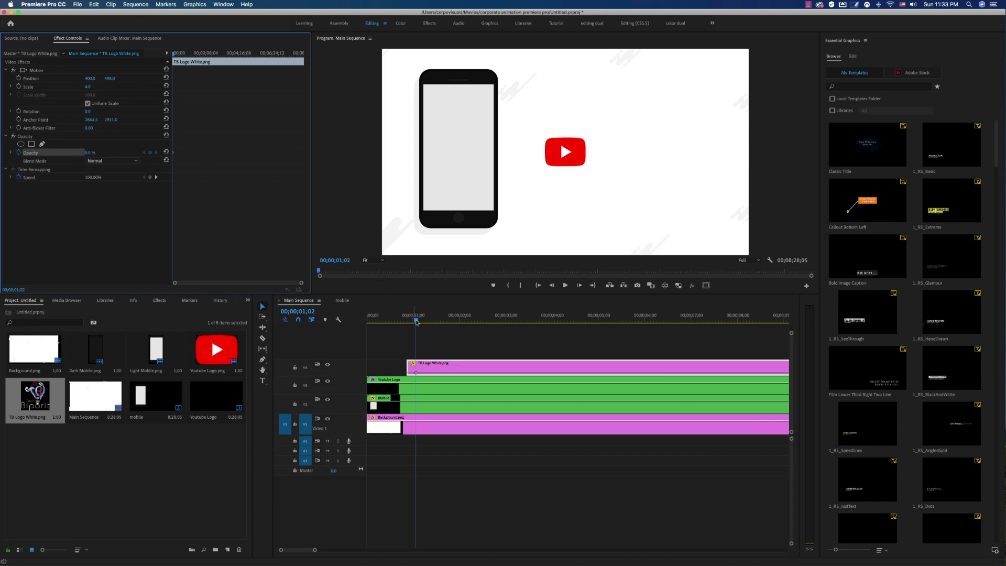
# Step: Set TB Logo White.png's Opacity to 100% at 00;00;01;14
pyautogui.moveTo(417, 321); pyautogui.dragTo(435, 323)
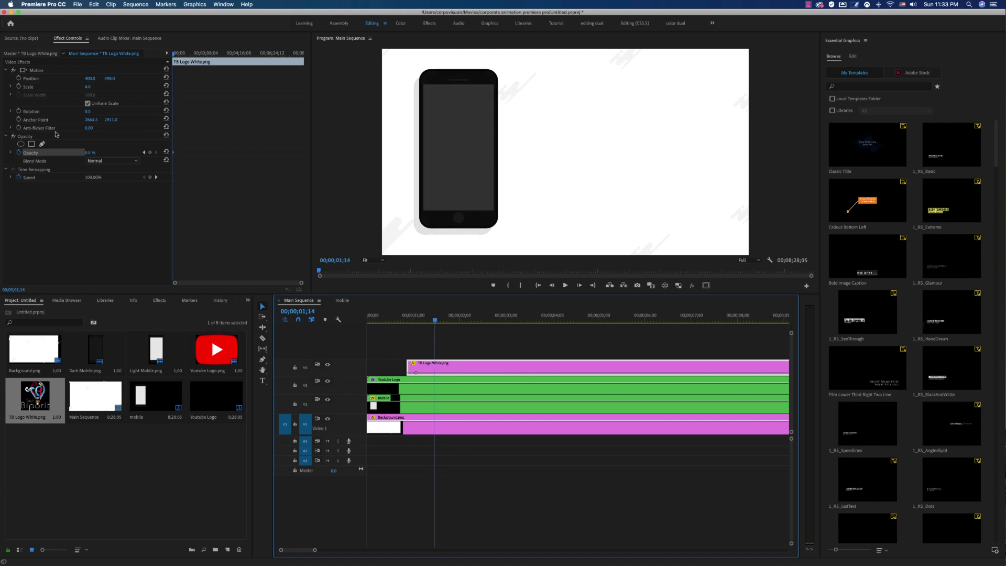
pyautogui.click(93, 152)
pyautogui.write('100')
pyautogui.press('Return')
# Step: Play and scrub through the TB logo's fade-in to check its timing against the Youtube logo's move
pyautogui.click(403, 321)
pyautogui.press('space')
pyautogui.moveTo(405, 321)
pyautogui.mouseDown()
pyautogui.moveTo(424, 320)
pyautogui.moveTo(421, 327)
pyautogui.mouseUp()
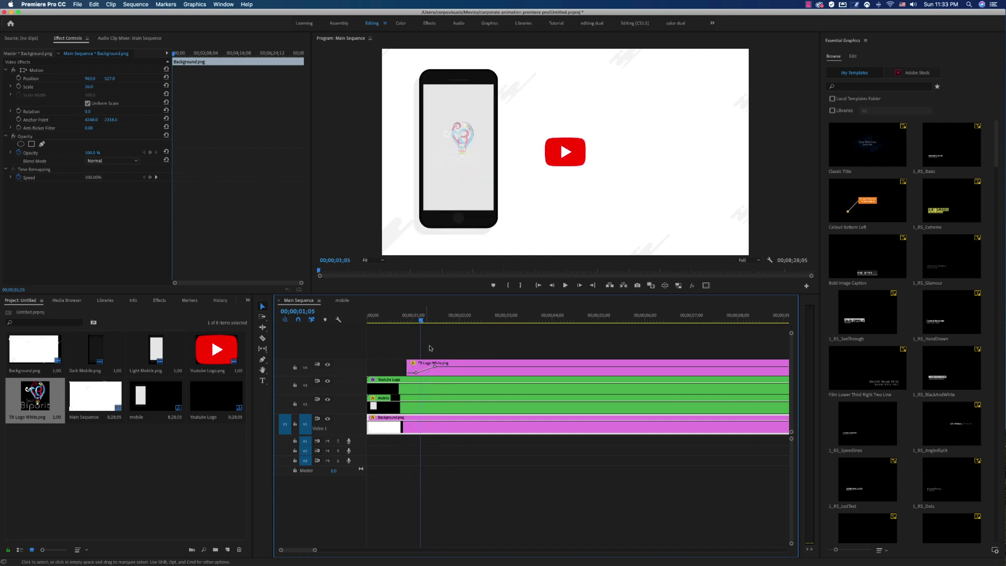
# Step: Move the TB Logo White.png clip 13 frames later and play back the transition
pyautogui.moveTo(446, 367); pyautogui.dragTo(473, 364)
pyautogui.press('space')
pyautogui.click(411, 318)
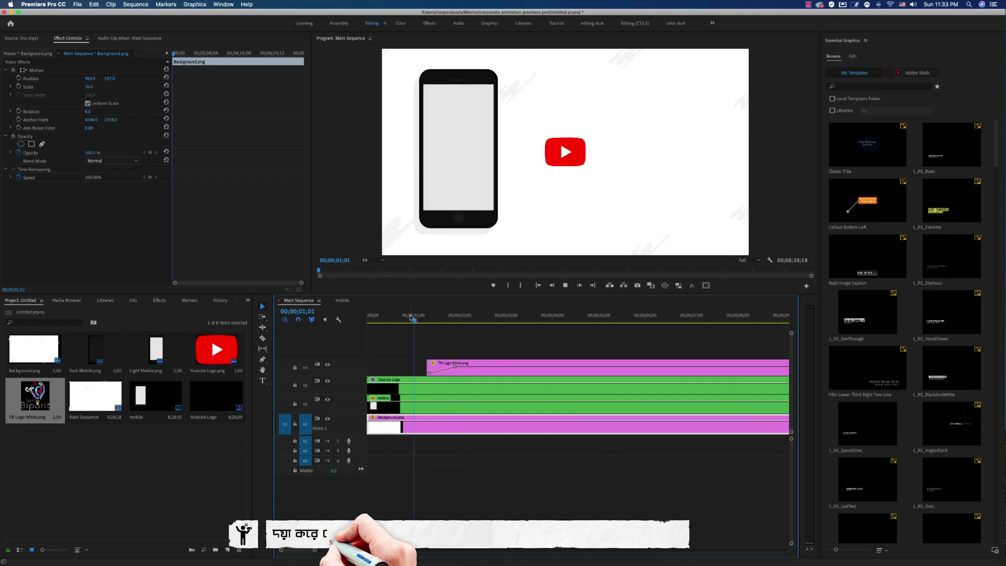
pyautogui.press('space')
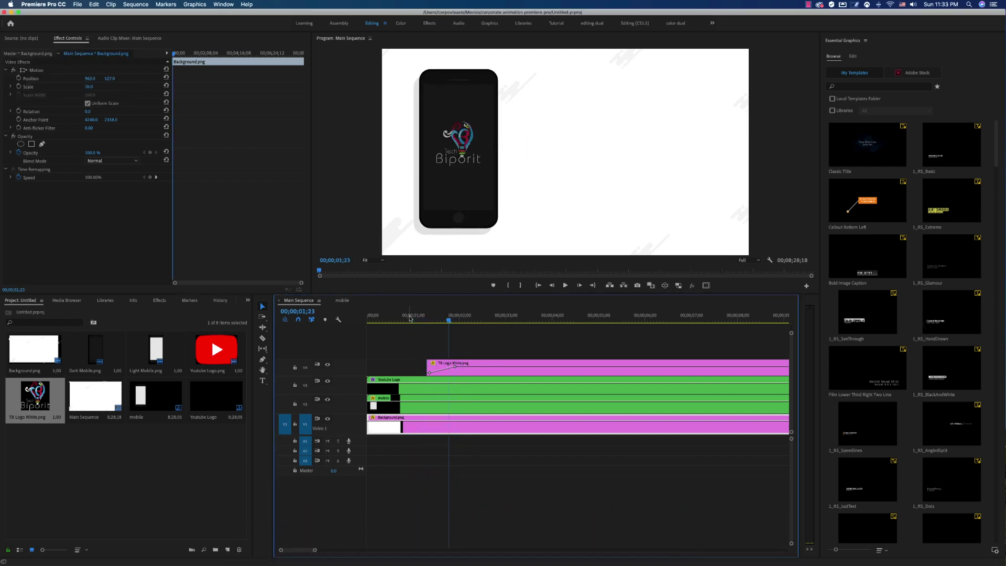
# Step: Show the Essential Graphics panel and browse its template library
pyautogui.click(855, 42)
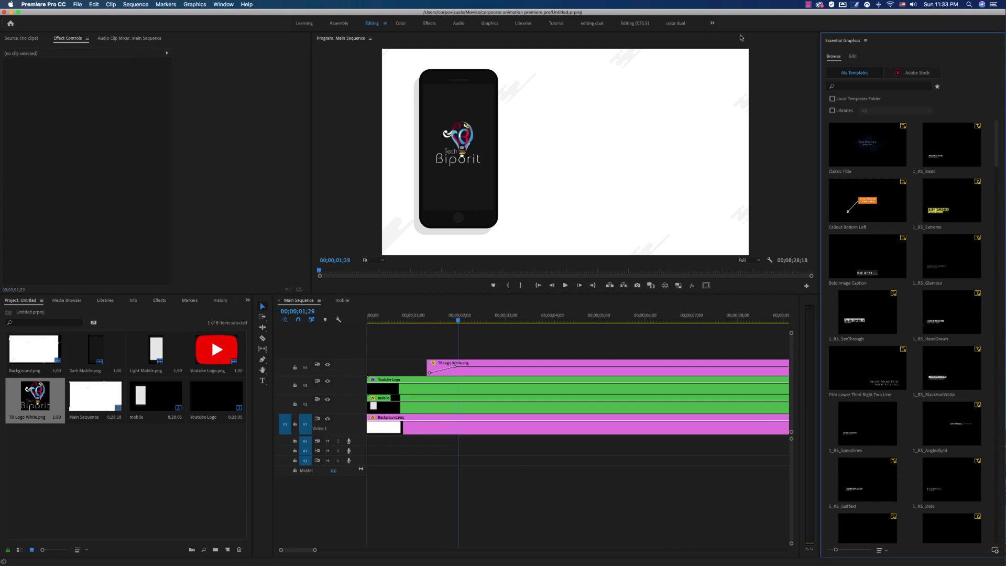
pyautogui.click(224, 4)
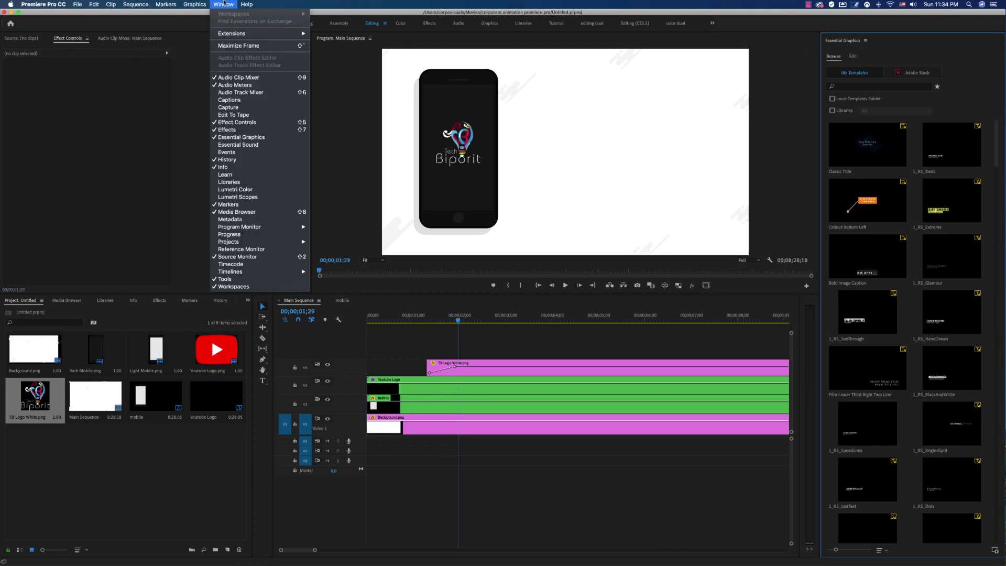
pyautogui.click(239, 138)
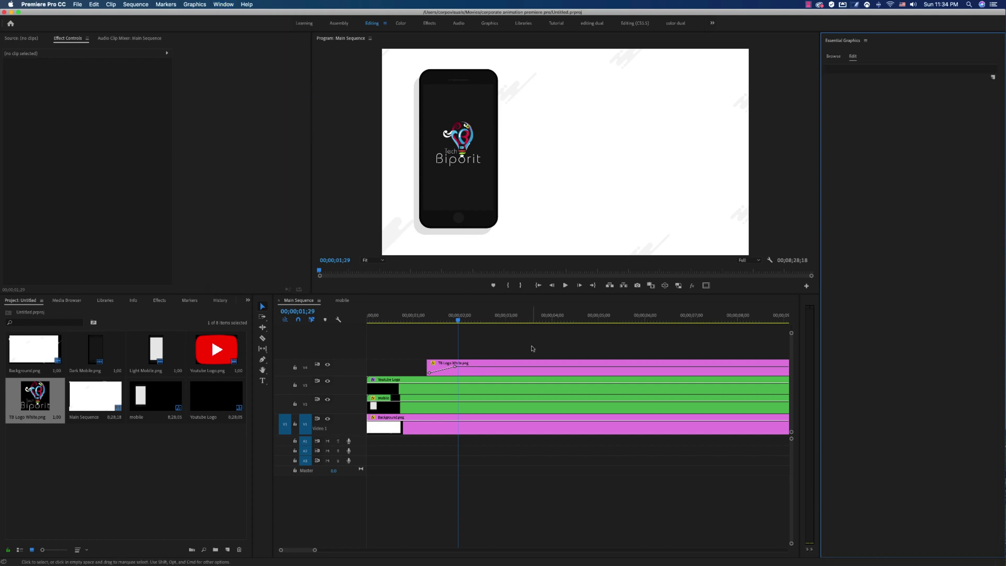
pyautogui.click(834, 58)
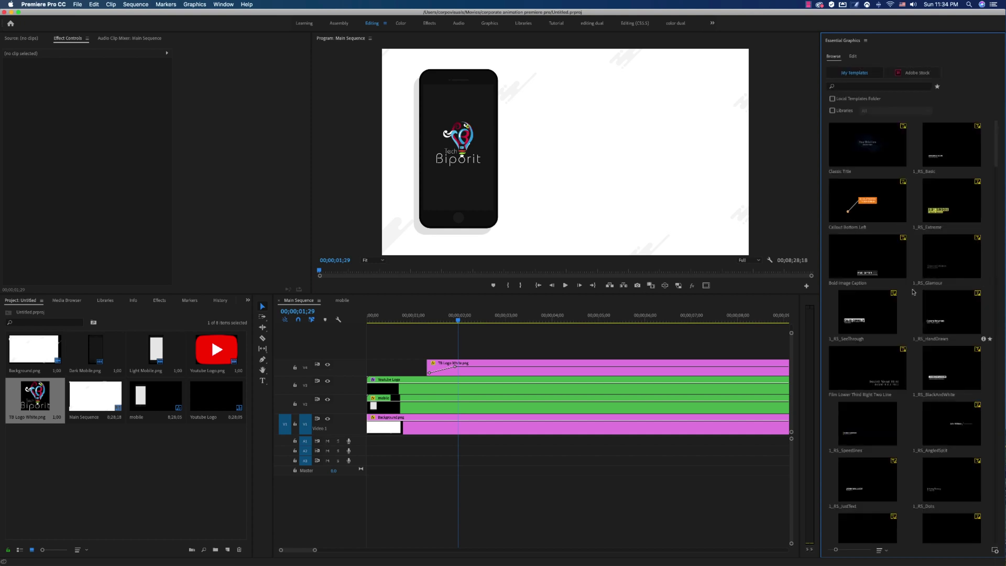
pyautogui.scroll(-3, 913, 292)
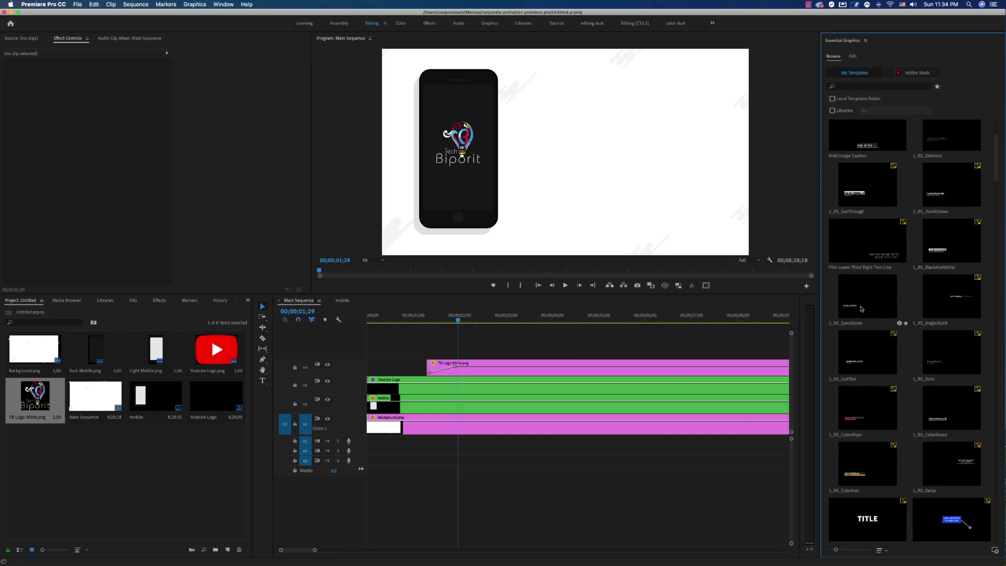
# Step: Add a new text layer to the graphic at 00;00;01;29 and set its fill to black
pyautogui.click(854, 57)
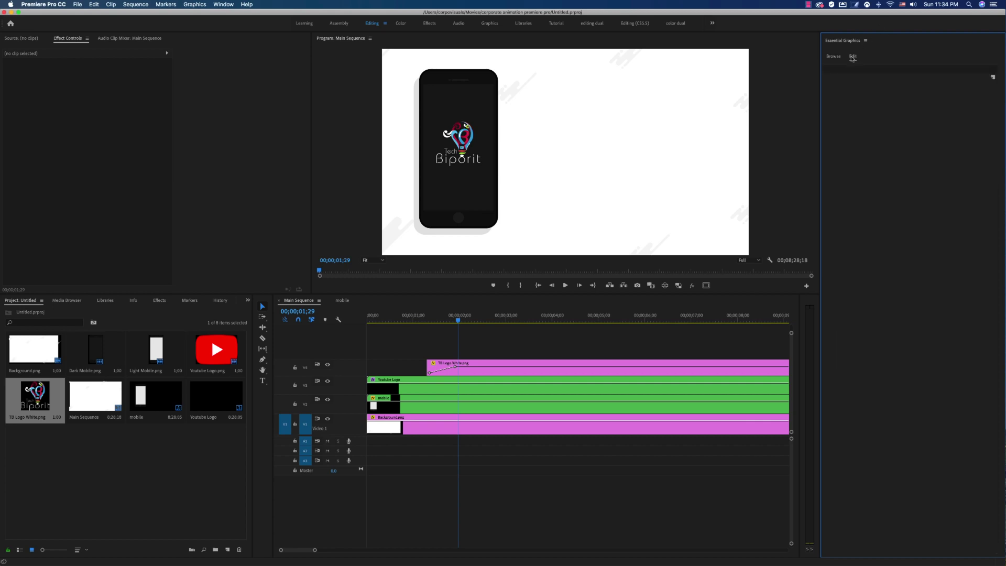
pyautogui.click(992, 78)
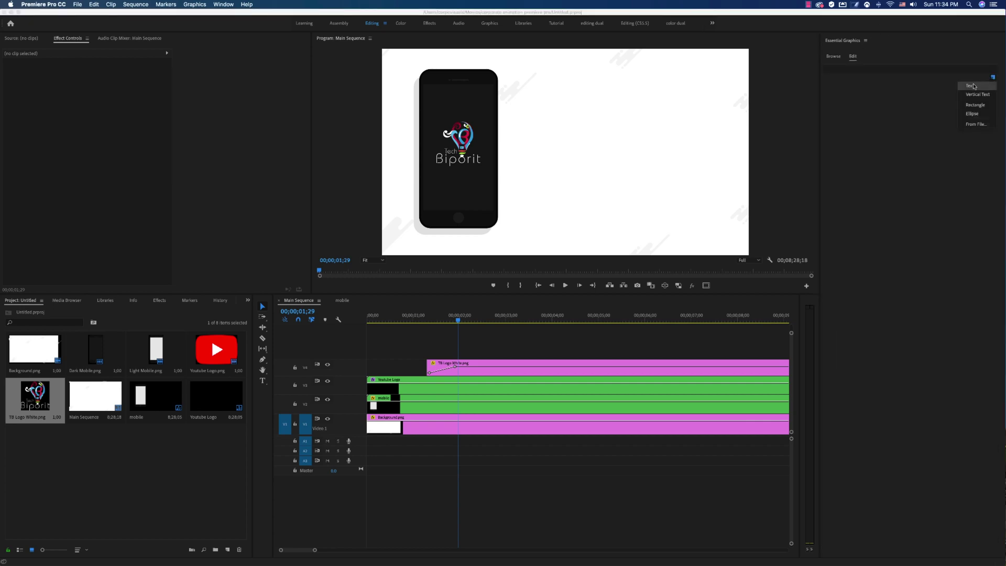
pyautogui.click(971, 86)
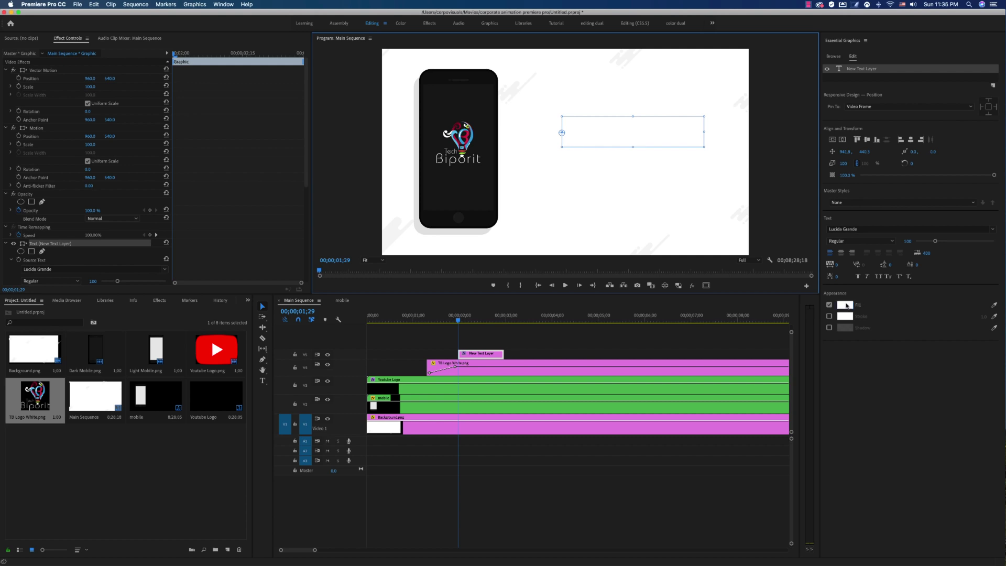
pyautogui.click(845, 306)
pyautogui.moveTo(437, 164); pyautogui.dragTo(437, 134)
# Step: Shift the new text layer slightly toward the phone and replace its text with "Corporate"
pyautogui.click(587, 134)
pyautogui.moveTo(648, 131); pyautogui.dragTo(635, 130)
pyautogui.doubleClick(634, 129)
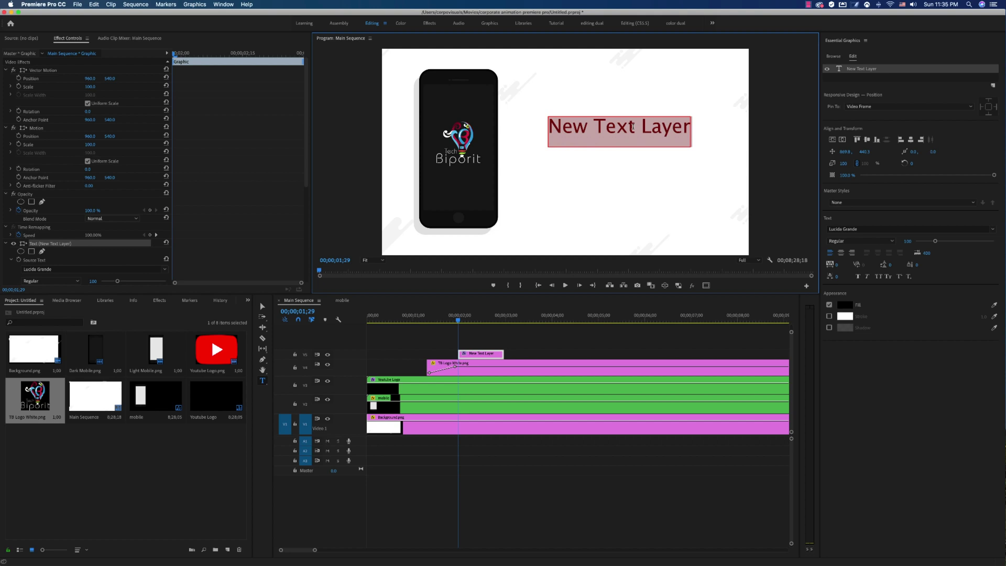
pyautogui.write('Corporate')
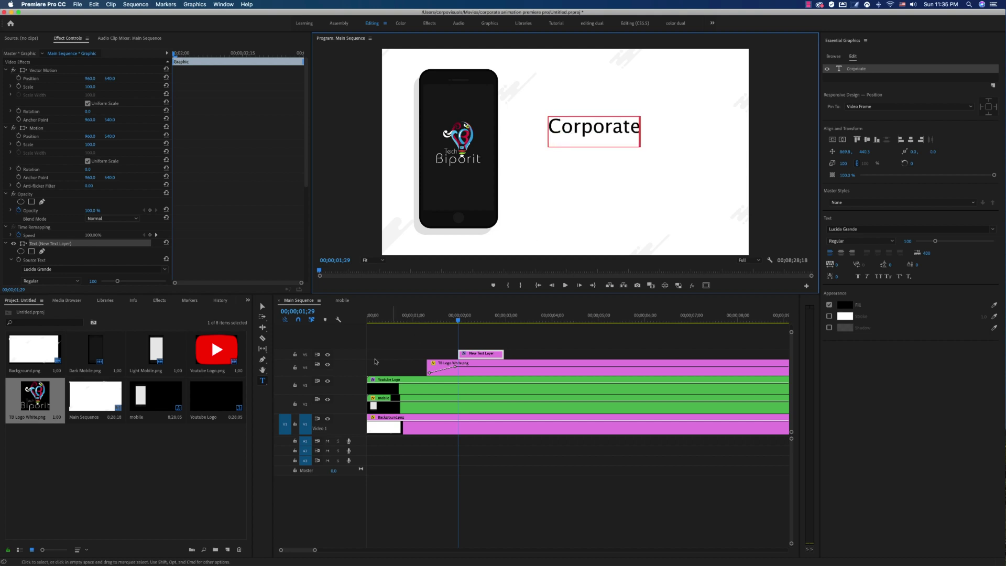
# Step: Center-align the Corporate text and reposition it in the upper part of the empty area beside the phone
pyautogui.click(263, 306)
pyautogui.click(569, 133)
pyautogui.moveTo(568, 132); pyautogui.dragTo(581, 107)
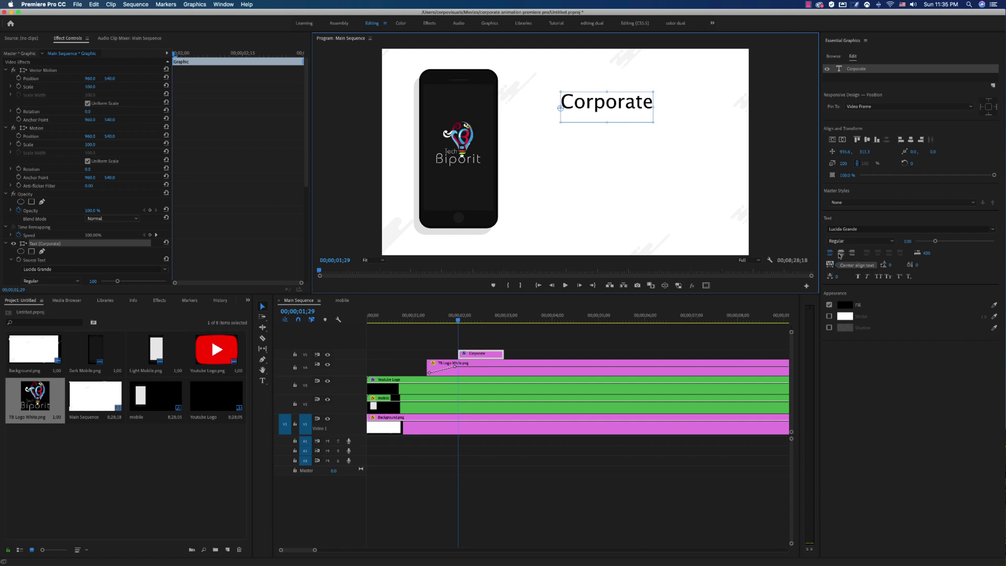
pyautogui.click(841, 256)
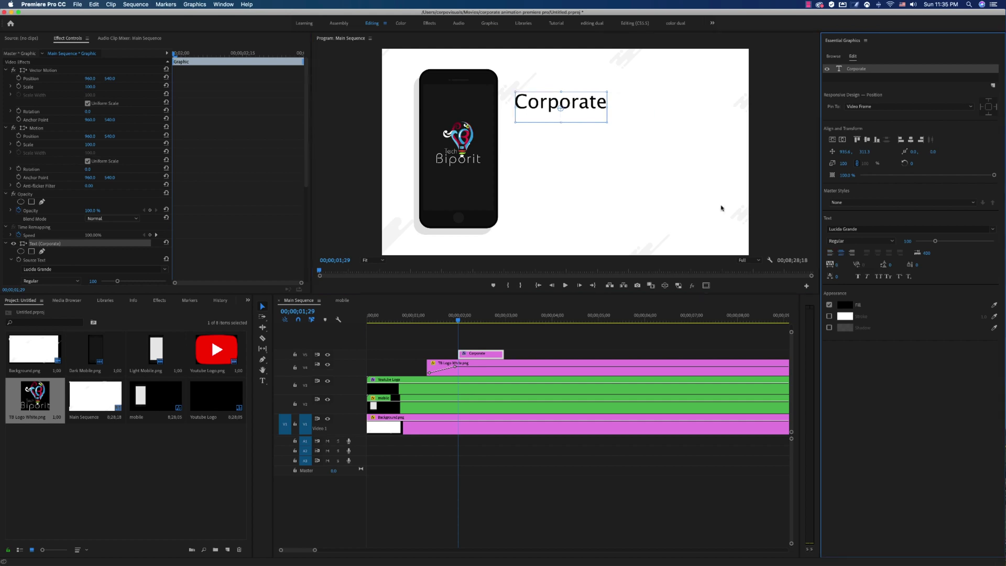
pyautogui.moveTo(569, 105); pyautogui.dragTo(653, 110)
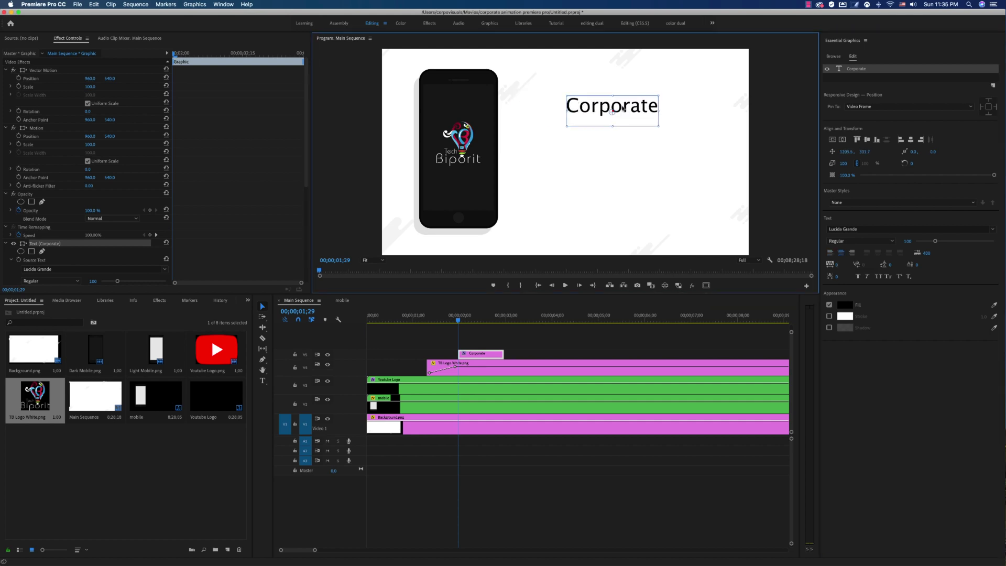
# Step: Change the Corporate text's font to Code Light and nudge it slightly into place
pyautogui.click(869, 229)
pyautogui.write('code')
pyautogui.click(864, 259)
pyautogui.moveTo(664, 113); pyautogui.dragTo(668, 116)
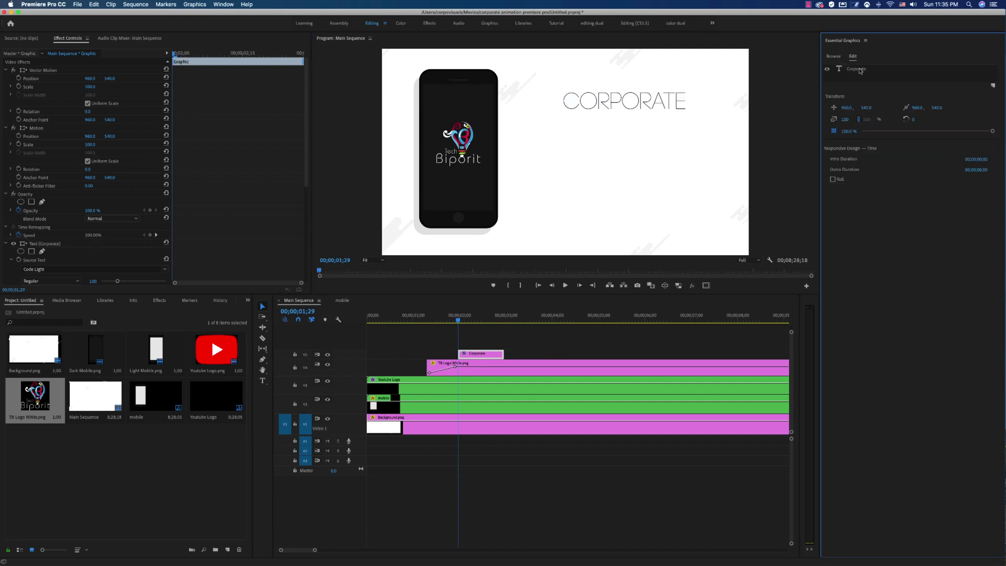
# Step: Duplicate the Corporate text layer and move the copy straight down to a vertical position of about 443.7
pyautogui.click(860, 70)
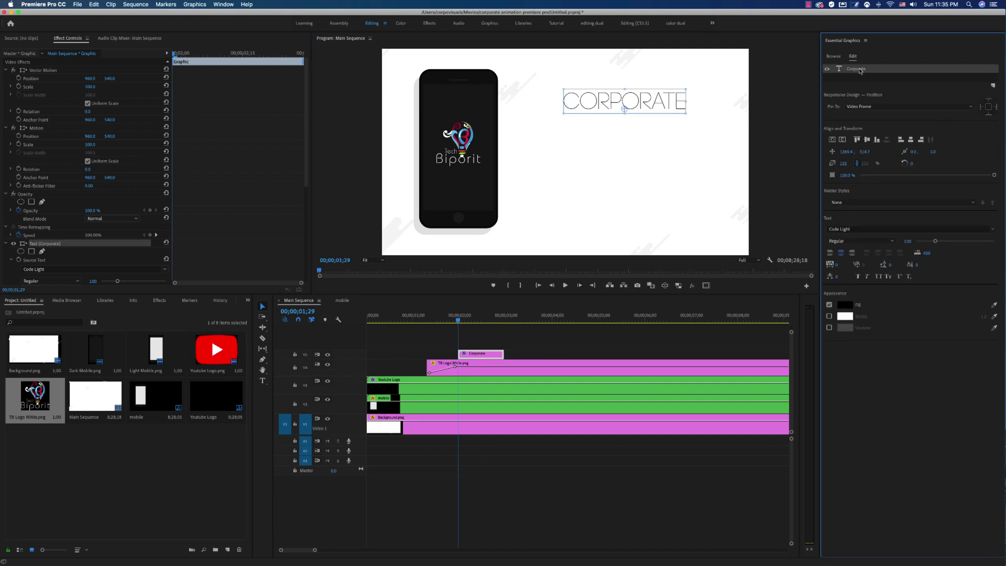
pyautogui.press('super+c')
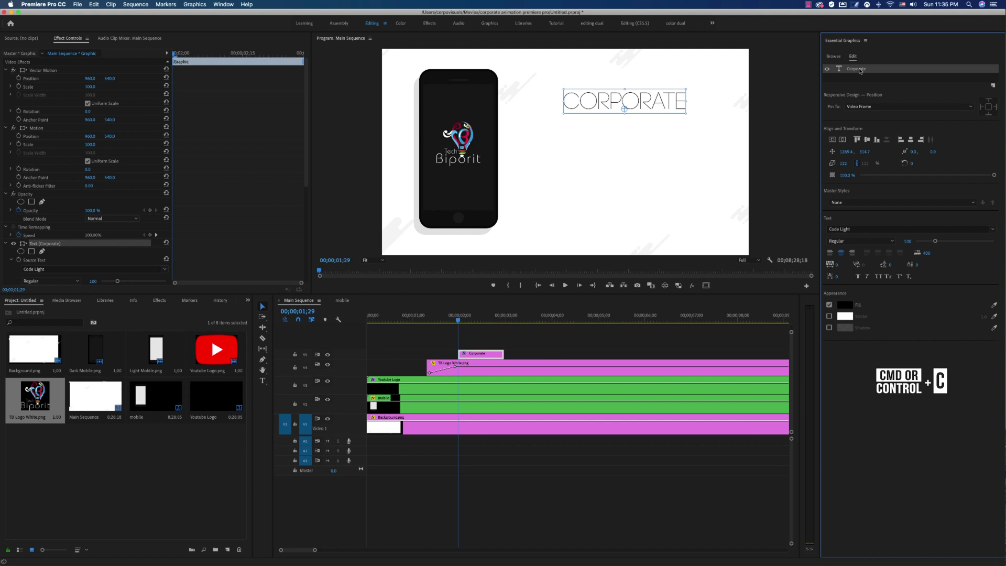
pyautogui.click(860, 78)
pyautogui.press('super+v')
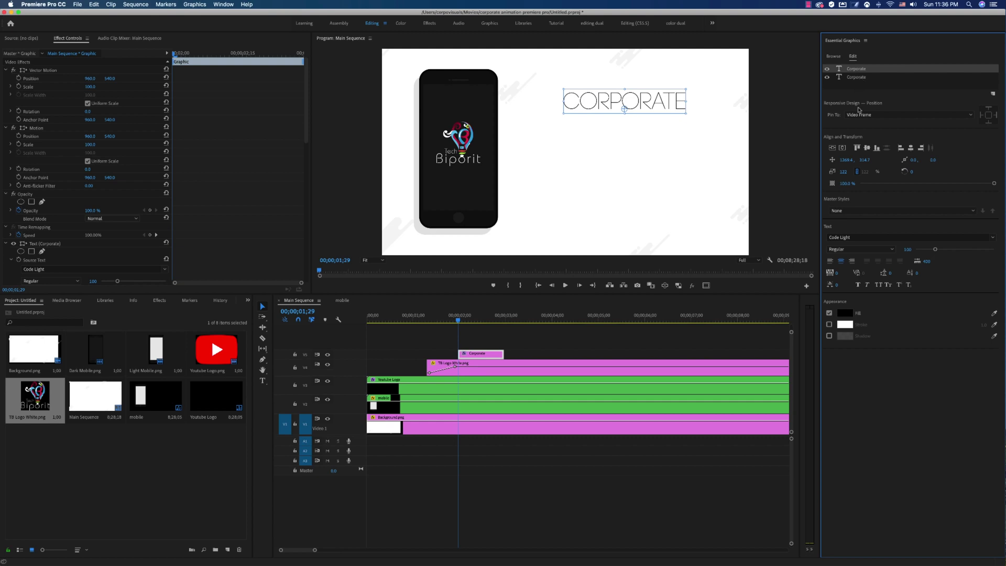
pyautogui.moveTo(866, 160); pyautogui.dragTo(947, 160)
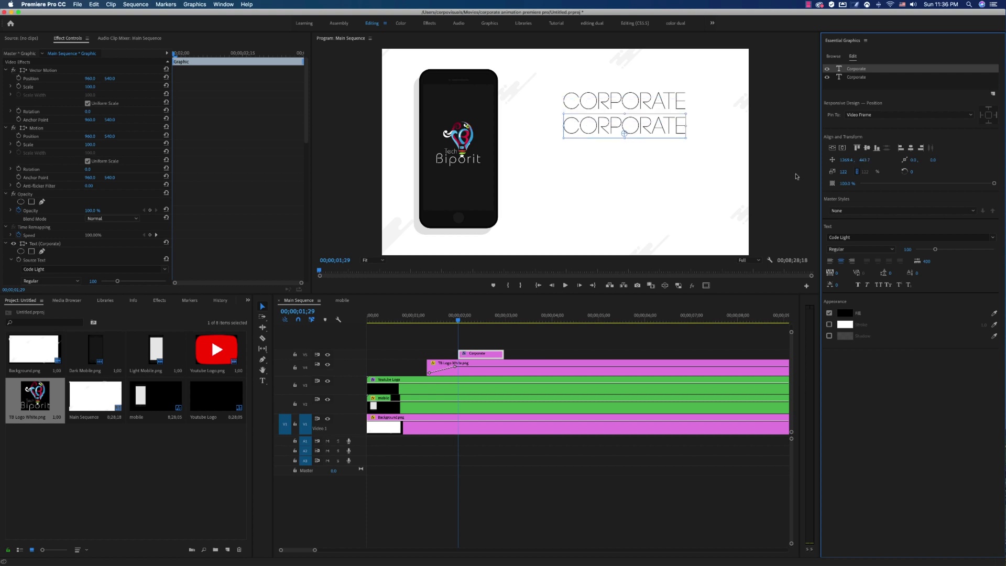
# Step: Lower the copied text to a vertical position of about 490.6 and replace its wording with "ANIMATION"
pyautogui.doubleClick(647, 134)
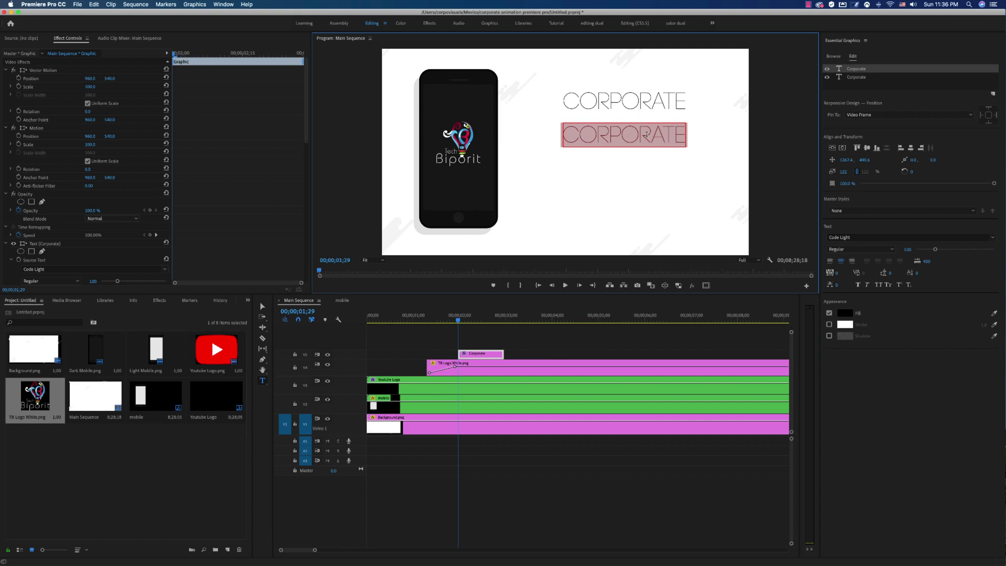
pyautogui.write('ANIMATION')
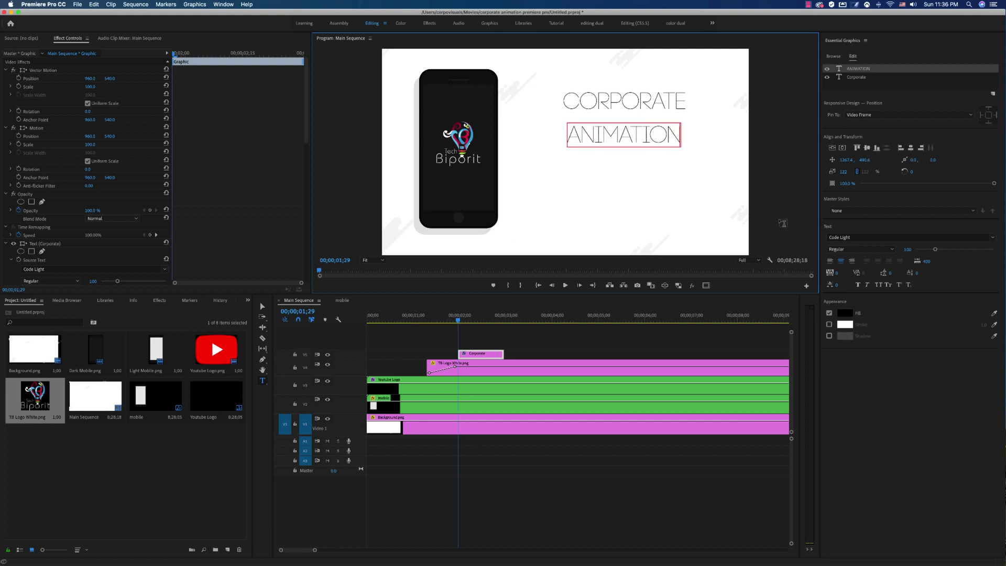
pyautogui.click(263, 306)
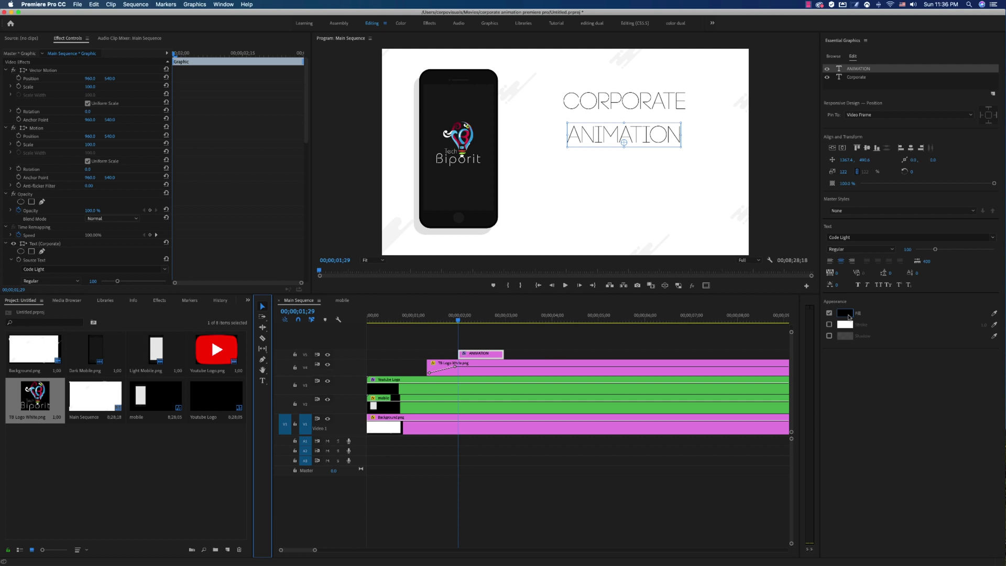
# Step: Change the ANIMATION text's fill colour to golden yellow
pyautogui.click(849, 317)
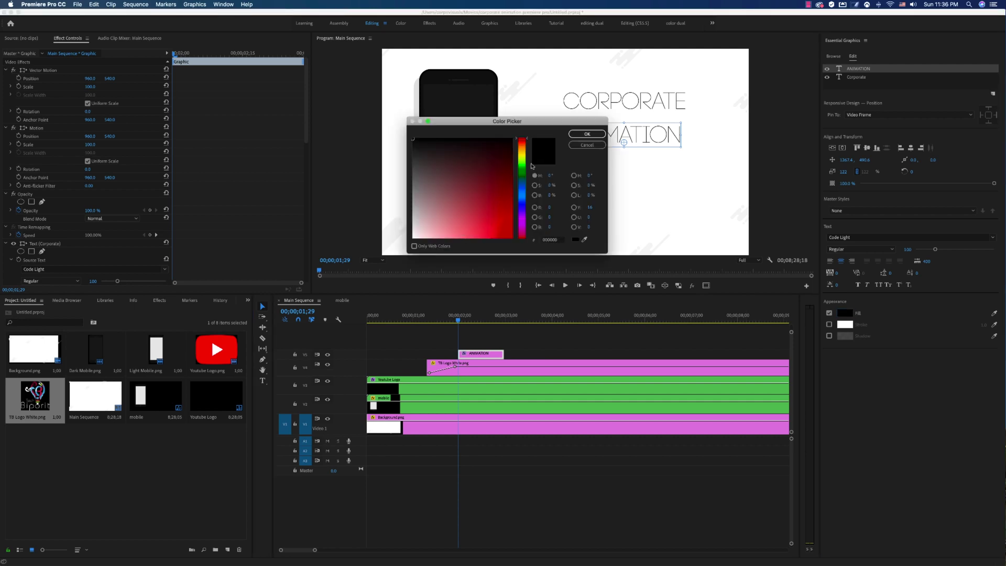
pyautogui.click(521, 151)
pyautogui.click(511, 236)
pyautogui.click(583, 135)
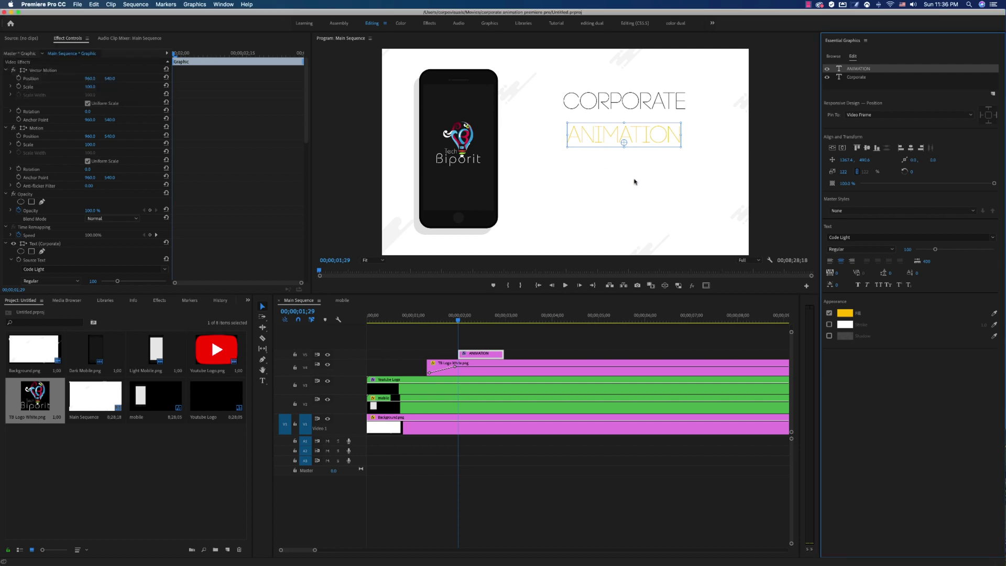
# Step: Enable a shadow on the ANIMATION text with 46% opacity, a -246° angle, distance 11.0 and blur 37
pyautogui.click(830, 337)
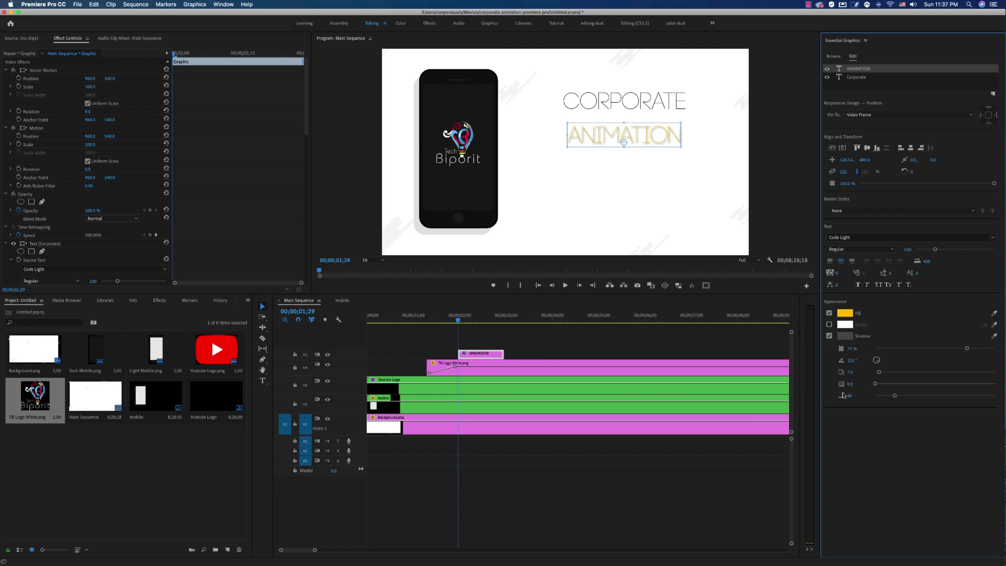
pyautogui.click(830, 336)
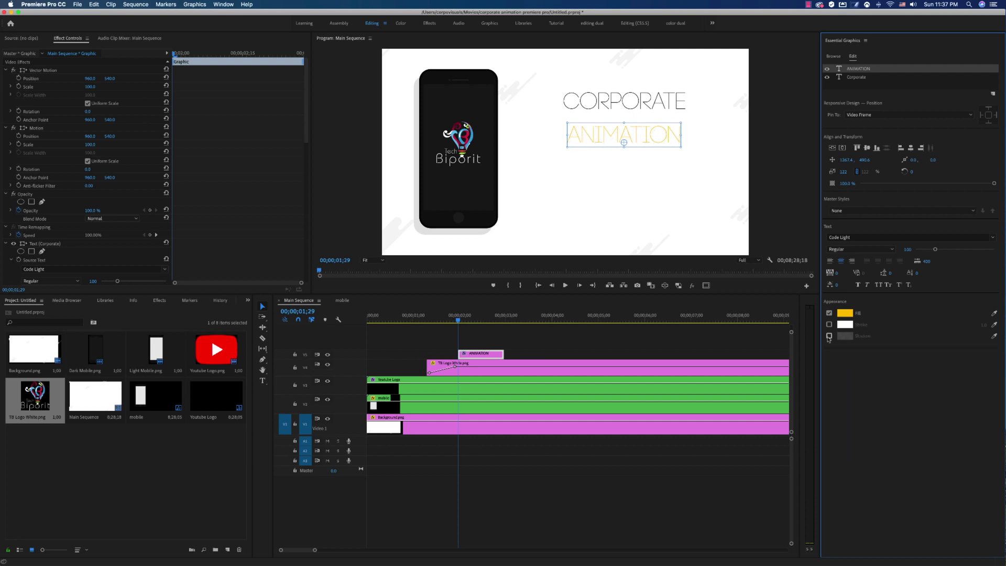
pyautogui.click(830, 337)
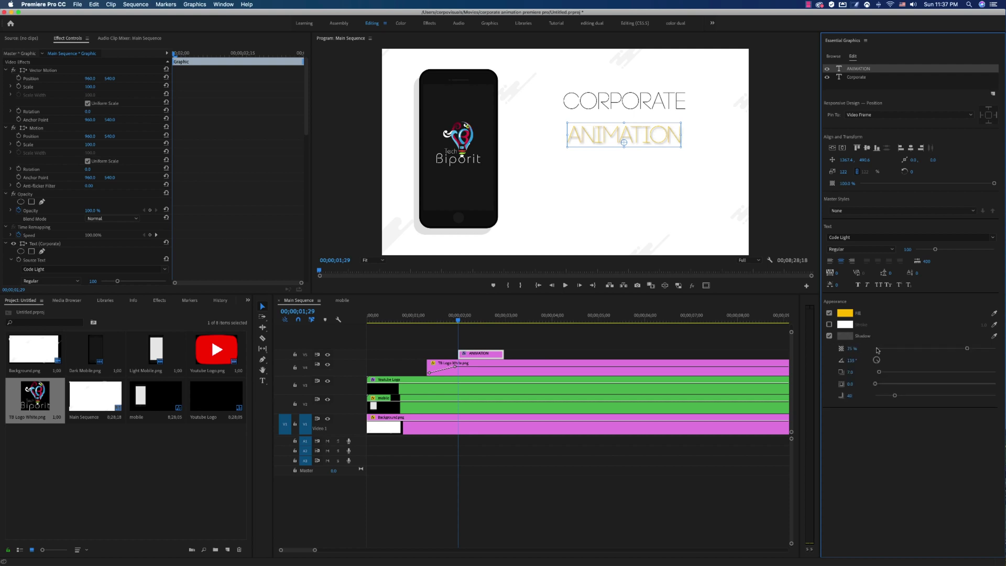
pyautogui.click(934, 348)
pyautogui.moveTo(852, 360); pyautogui.dragTo(722, 360)
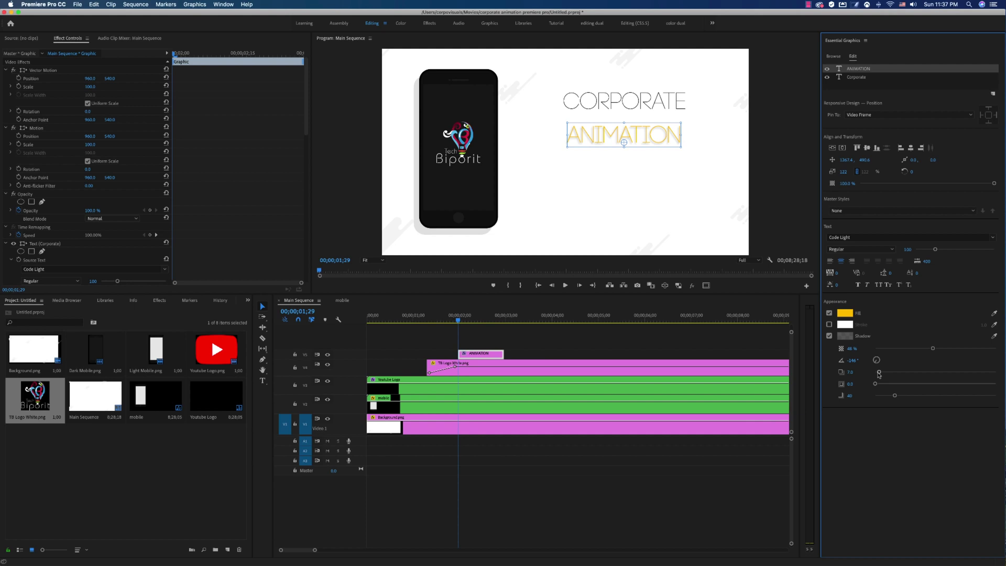
pyautogui.moveTo(880, 373)
pyautogui.mouseDown()
pyautogui.moveTo(883, 397)
pyautogui.moveTo(893, 397)
pyautogui.mouseUp()
# Step: Give the Corporate text a shadow too and raise the ANIMATION text to a vertical position of about 476.7
pyautogui.click(856, 77)
pyautogui.click(650, 134)
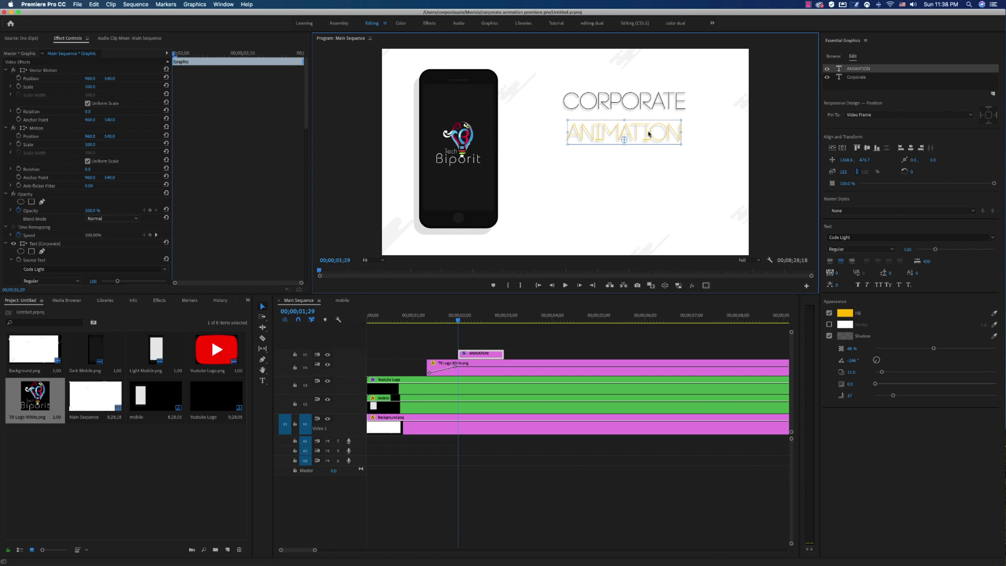
pyautogui.click(841, 88)
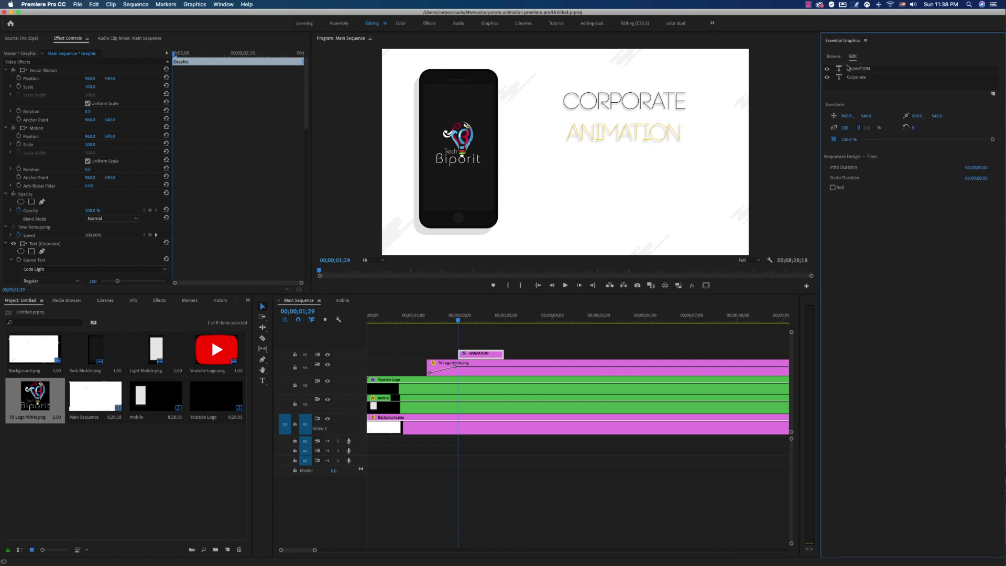
# Step: Duplicate the ANIMATION text layer, move the copy down to a vertical position of about 617.7 and save the project
pyautogui.click(852, 68)
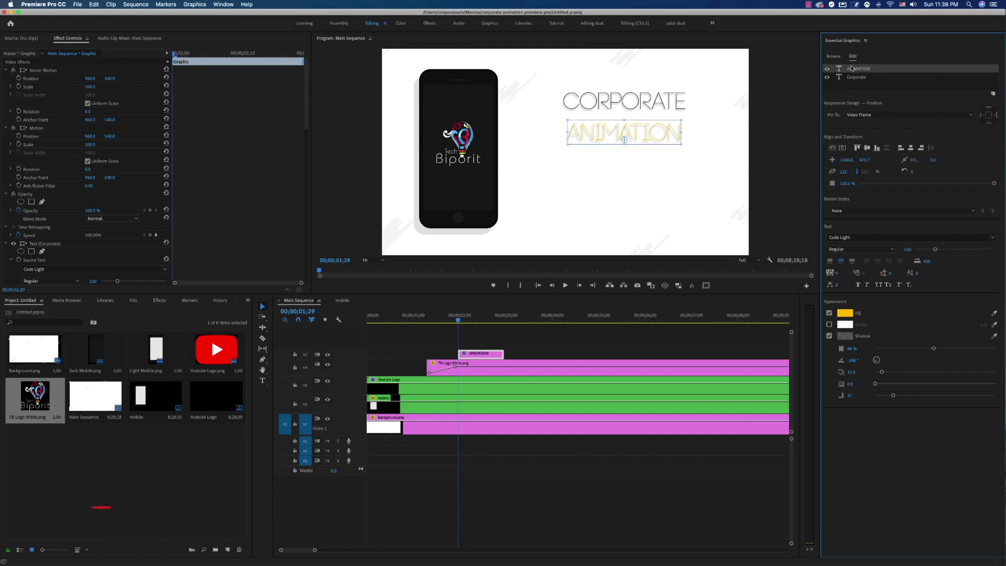
pyautogui.press('super+c')
pyautogui.press('super+v')
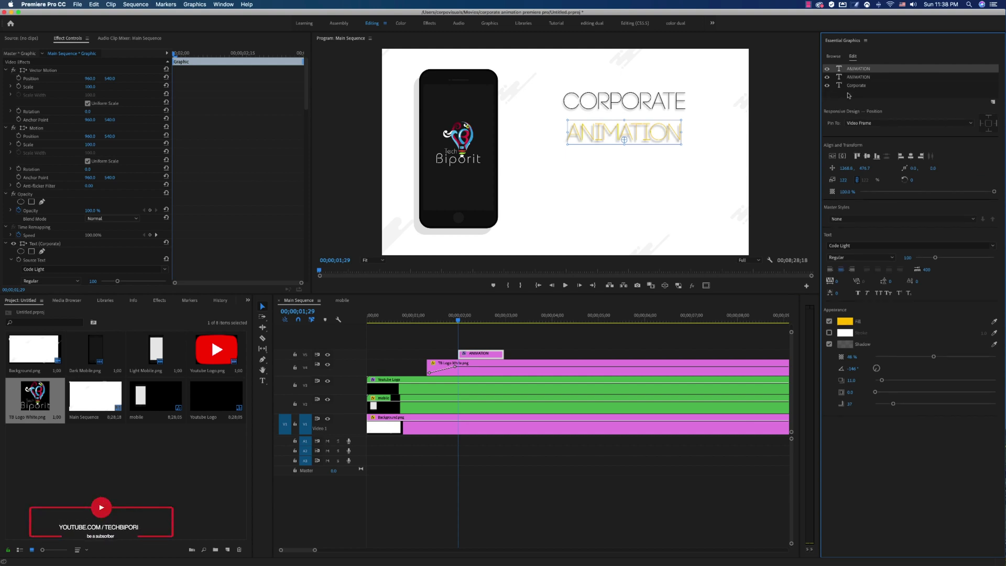
pyautogui.moveTo(865, 168); pyautogui.dragTo(939, 168)
pyautogui.press('super+s')
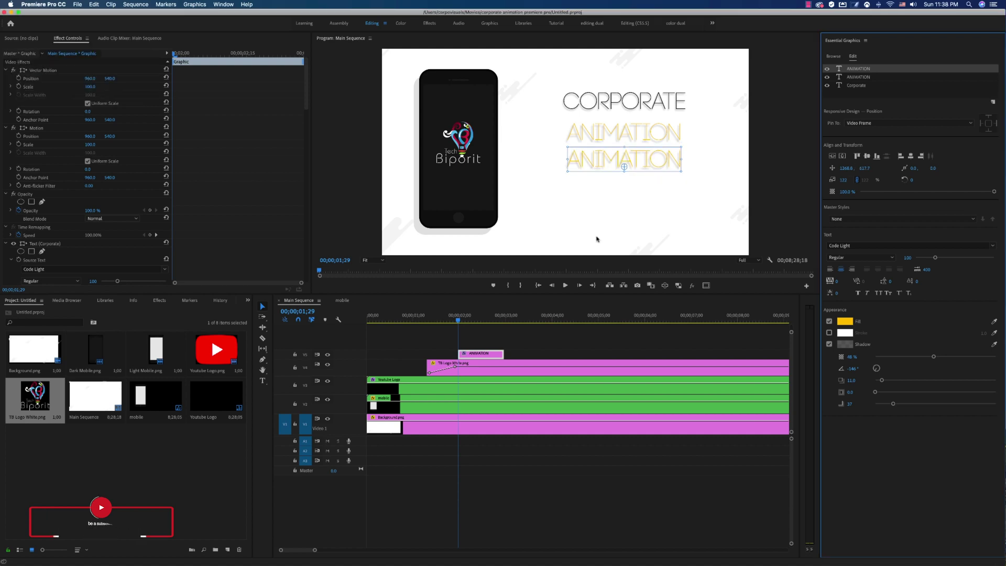
# Step: Switch to Safari and search the web for "unicode to bijoy"
pyautogui.click(248, 557)
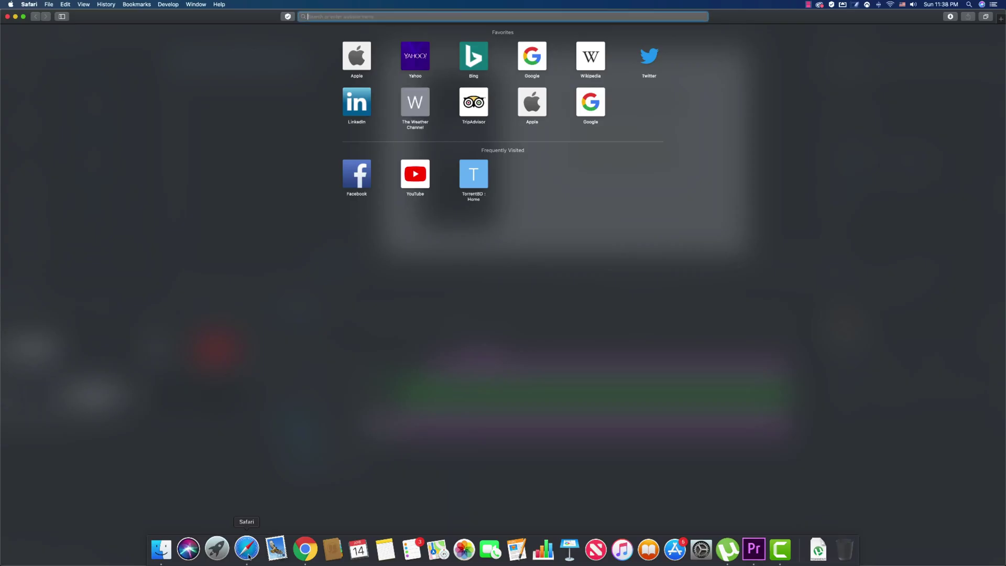
pyautogui.write('unicode to bijoy')
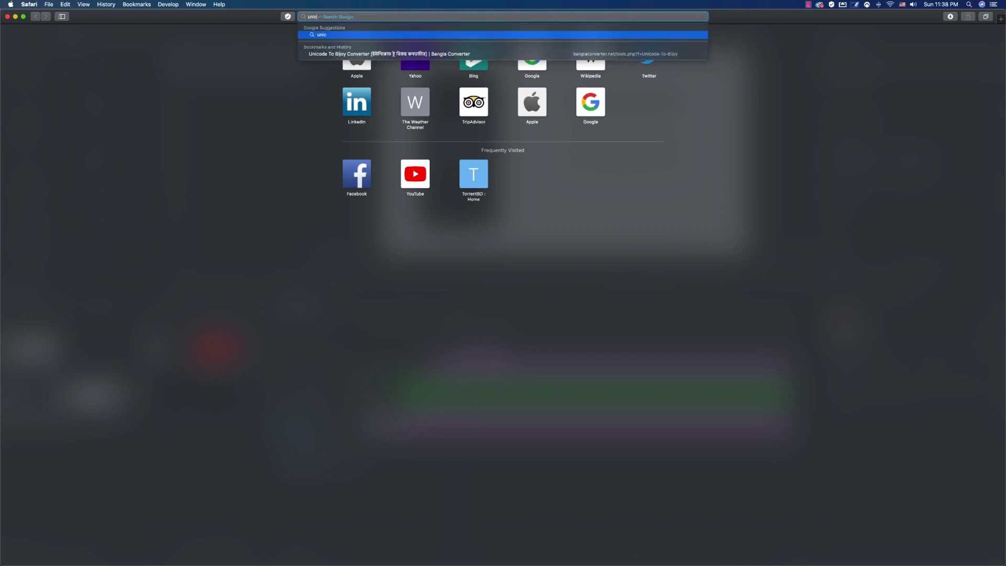
pyautogui.press('Return')
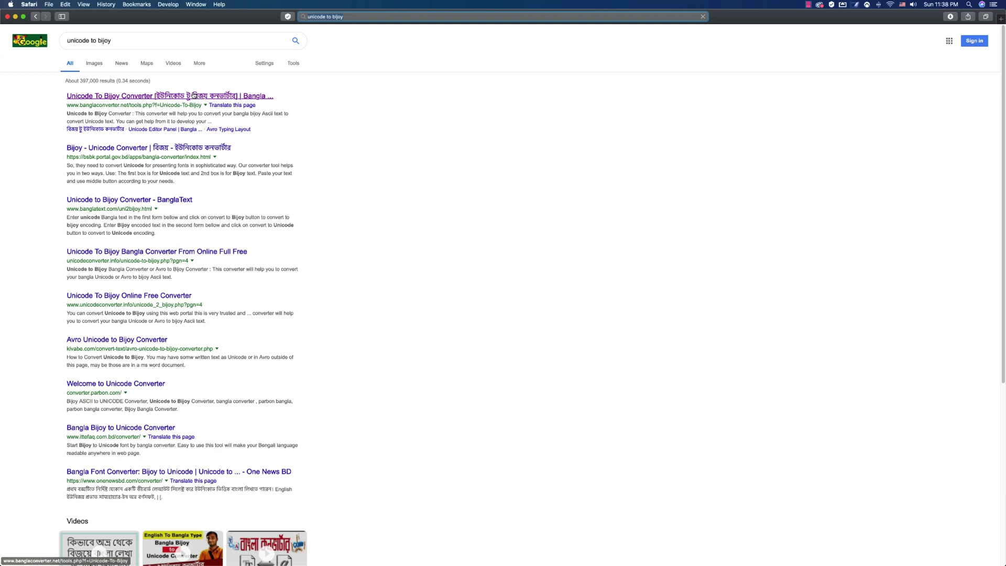
# Step: Open the banglaconverter.net Unicode to Bijoy page, enter the Bangla phrase "কিভাবে বানাবেন ?" with the Bangla input method and convert it
pyautogui.click(194, 96)
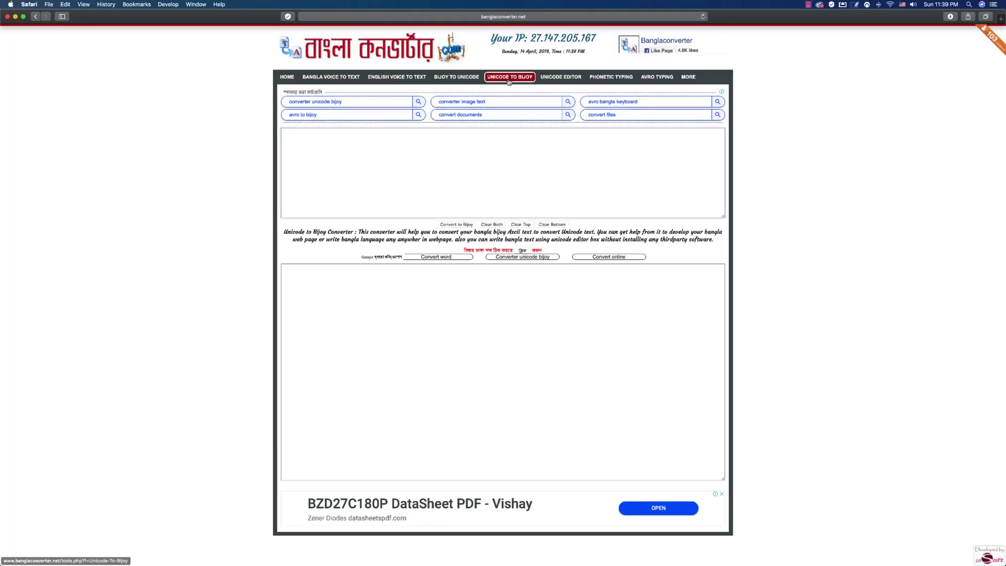
pyautogui.click(903, 5)
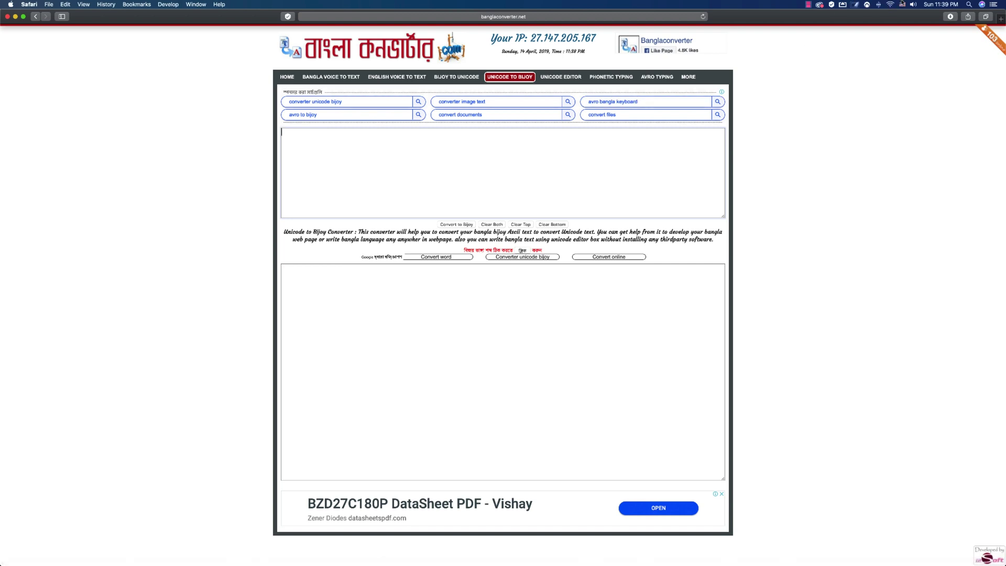
pyautogui.click(934, 14)
pyautogui.click(352, 139)
pyautogui.write('kivabe banaben ?')
pyautogui.click(460, 227)
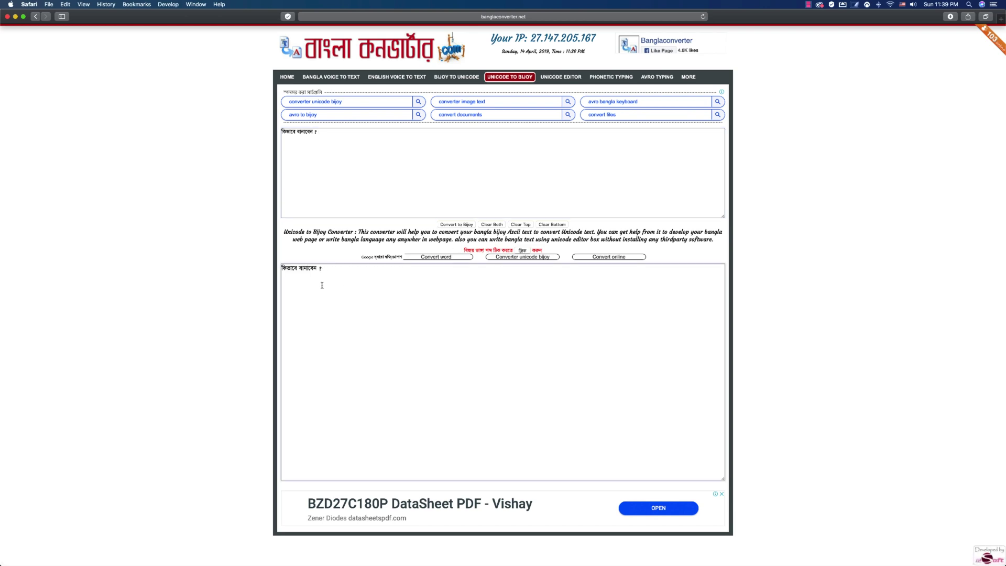
# Step: Copy the converted Bijoy text, switch to Premiere Pro and paste it in place of the lower ANIMATION line
pyautogui.moveTo(322, 269); pyautogui.dragTo(272, 272)
pyautogui.rightClick(298, 269)
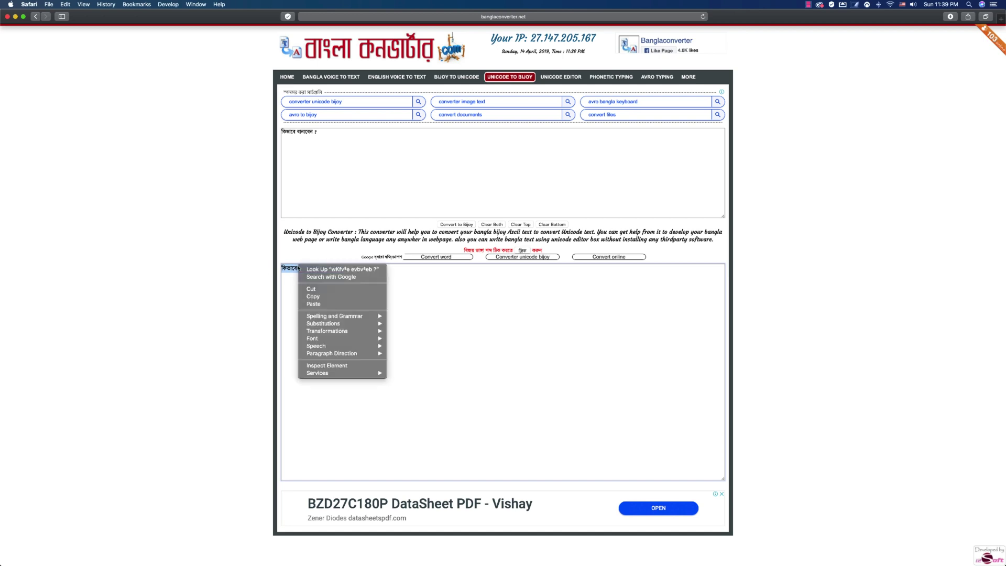
pyautogui.click(317, 297)
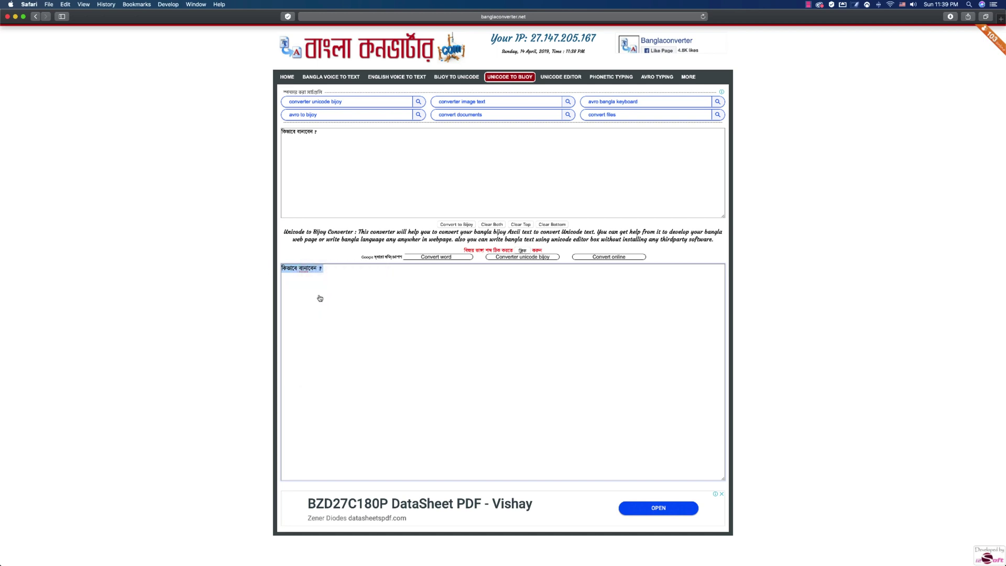
pyautogui.press('super+Tab')
pyautogui.doubleClick(633, 160)
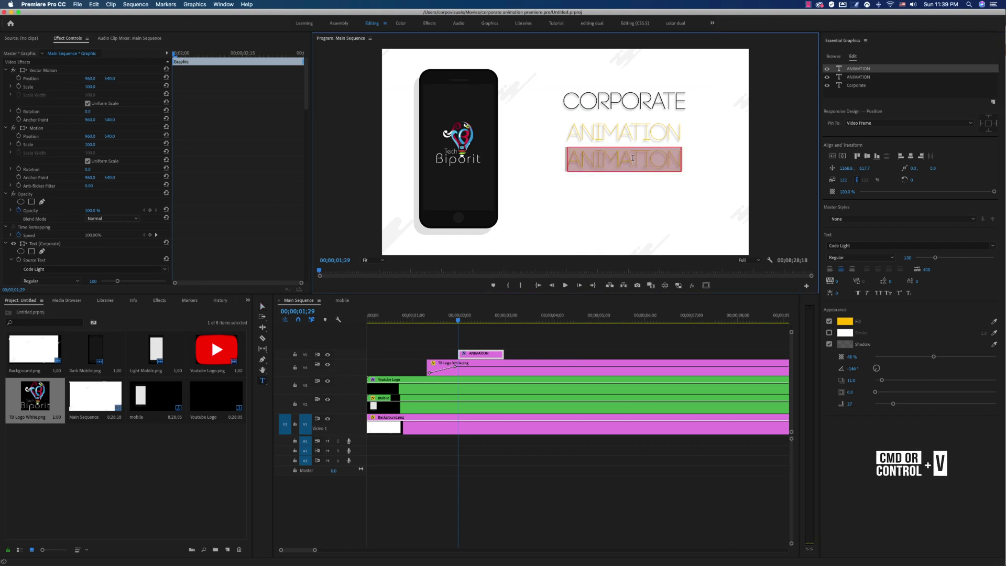
pyautogui.press('super+v')
# Step: Move the pasted line down to a vertical position of about 703 and set its font to Abirveb
pyautogui.click(264, 305)
pyautogui.click(650, 159)
pyautogui.moveTo(650, 159); pyautogui.dragTo(647, 173)
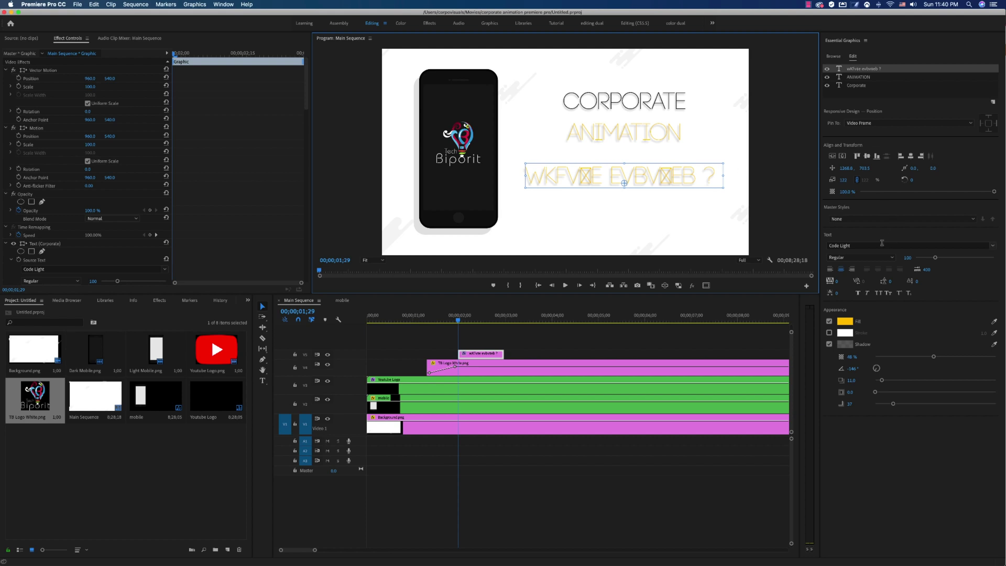
pyautogui.click(992, 246)
pyautogui.scroll(10, 904, 304)
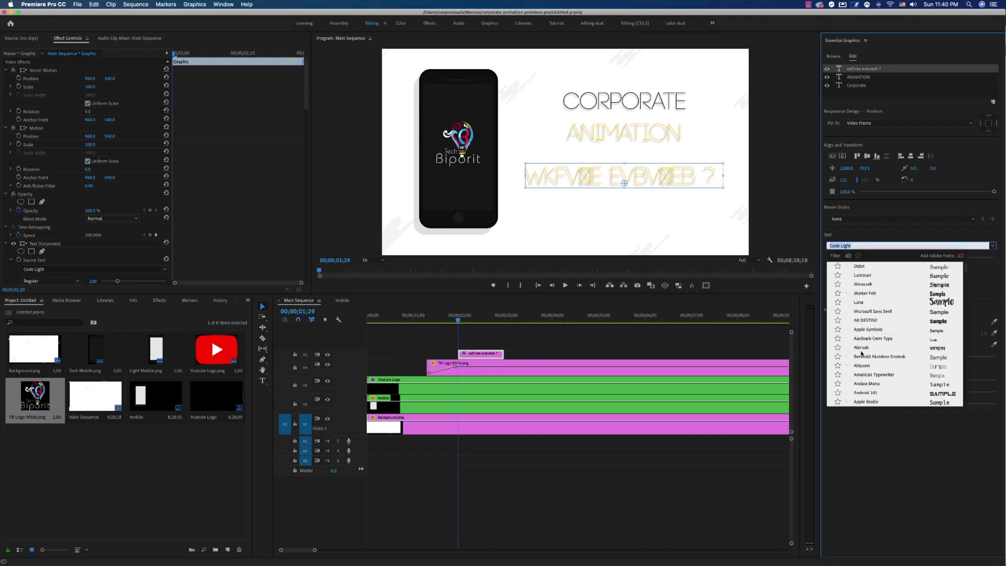
pyautogui.click(862, 348)
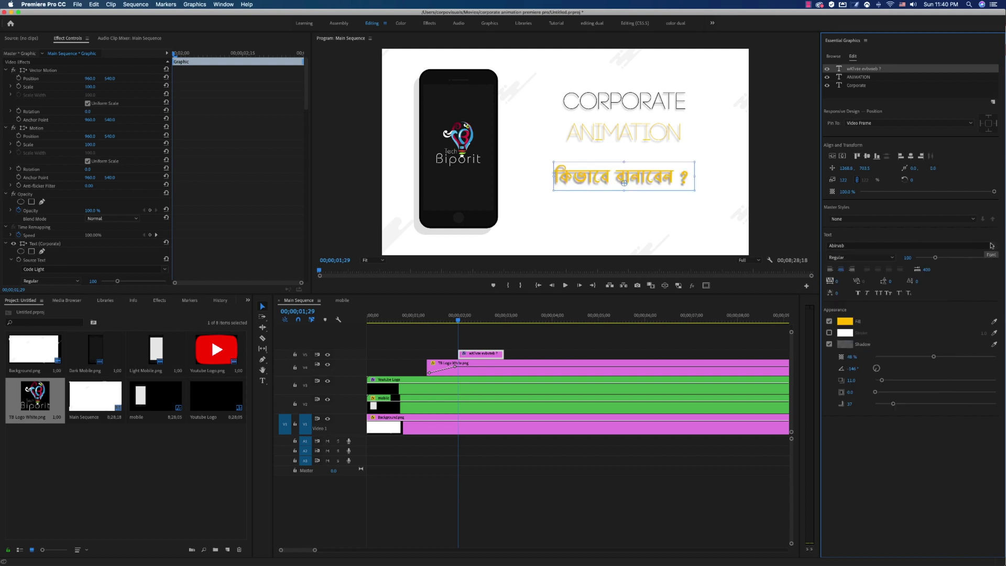
# Step: Switch to Safari, search for "unicode font download", view the Free Bangla Font Unicode page and return to Premiere Pro
pyautogui.press('super+Tab')
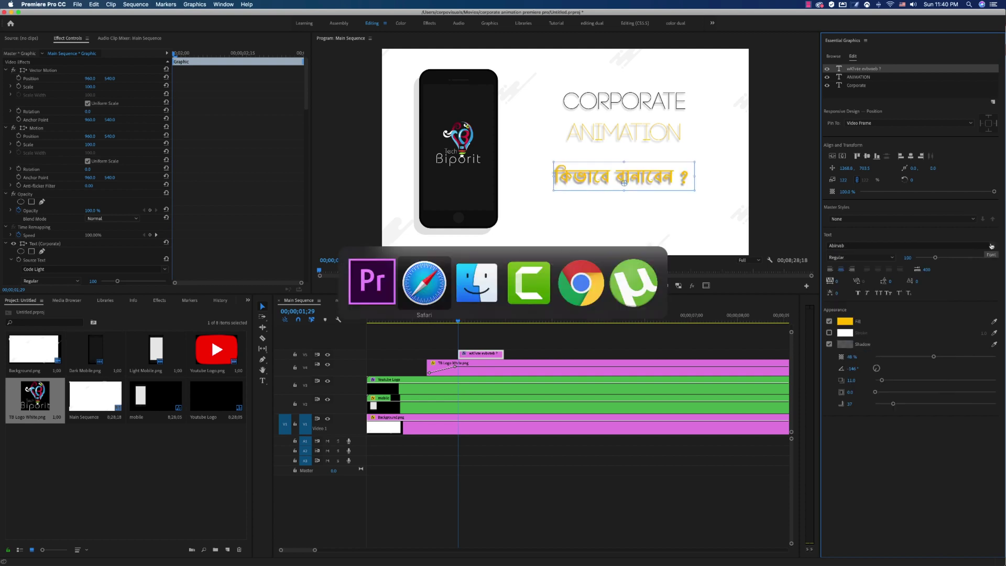
pyautogui.press('super+t')
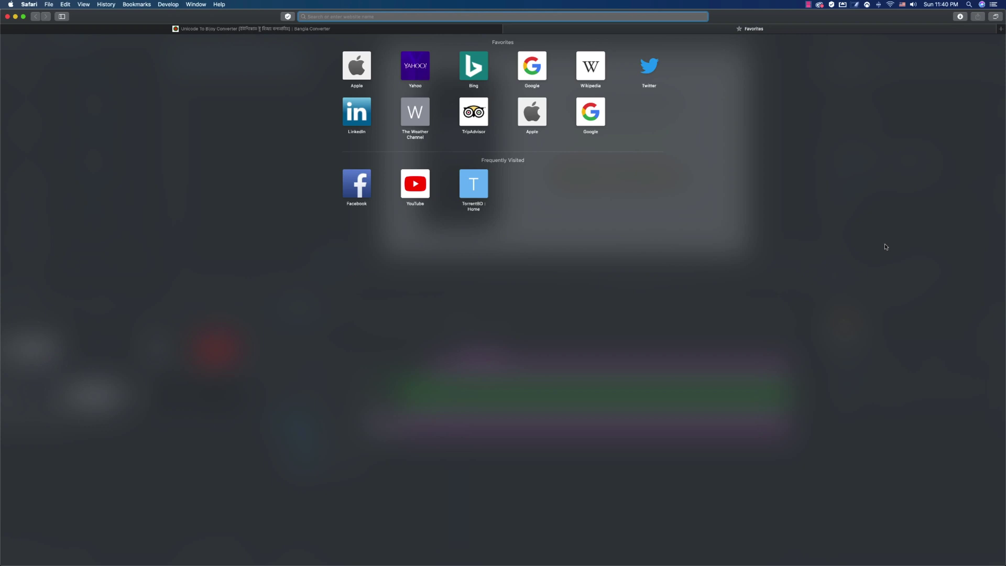
pyautogui.write('unicod')
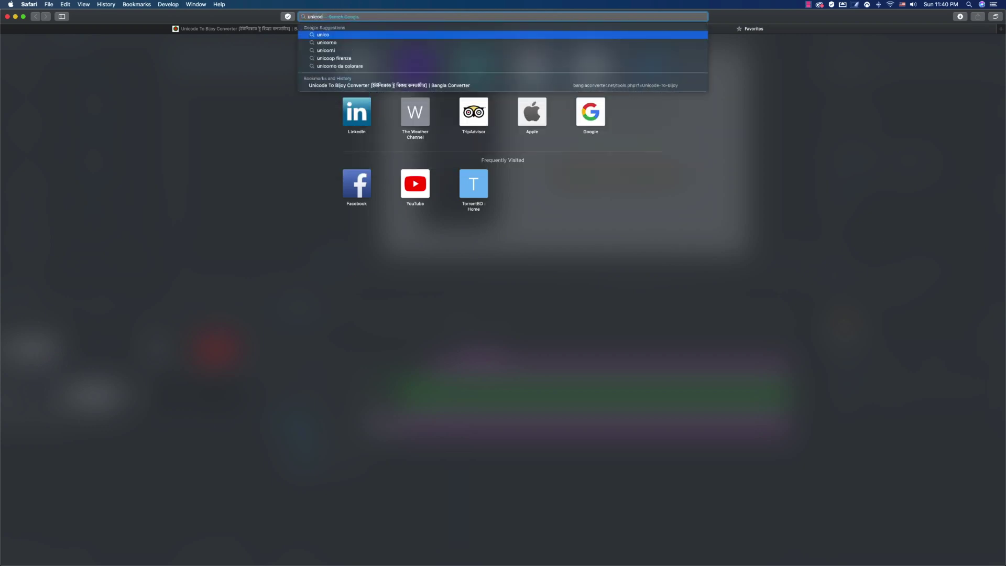
pyautogui.write('e font download')
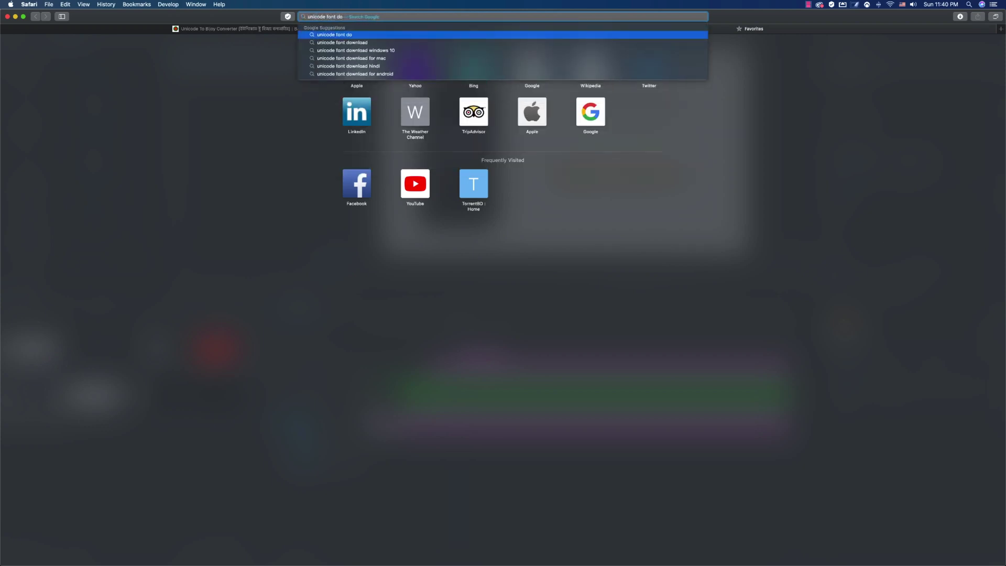
pyautogui.press('Return')
pyautogui.click(106, 114)
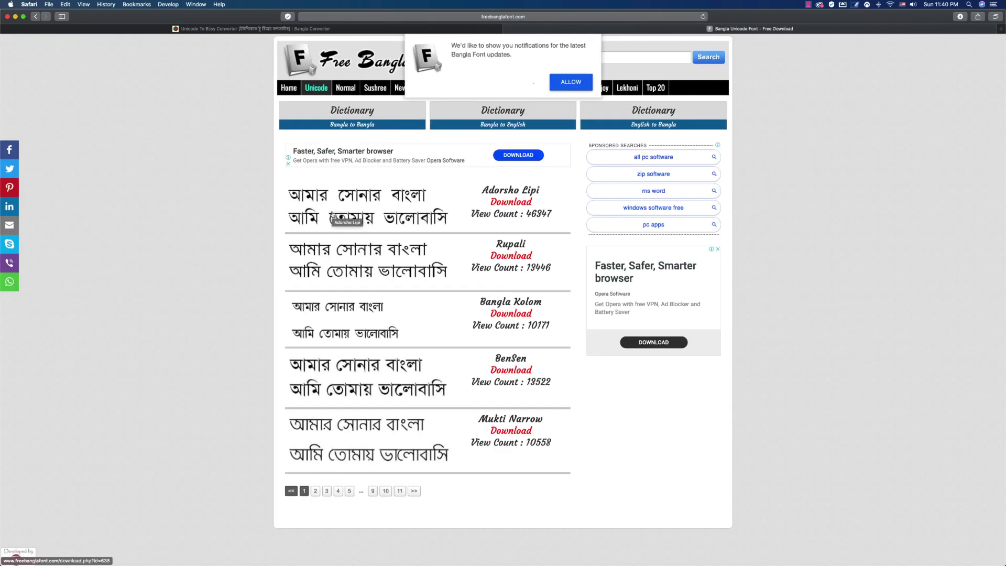
pyautogui.press('super+w')
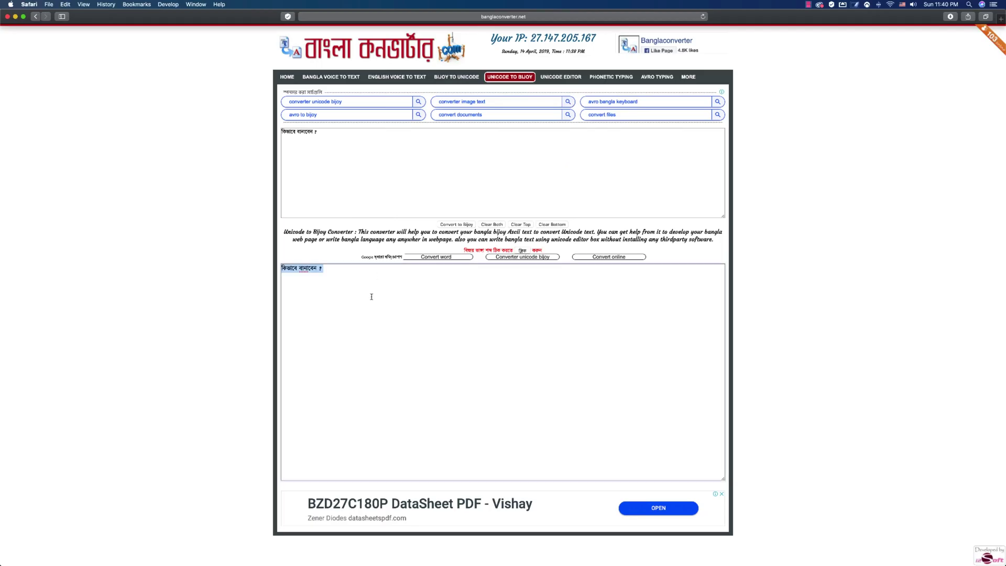
pyautogui.click(371, 296)
pyautogui.press('super+Tab')
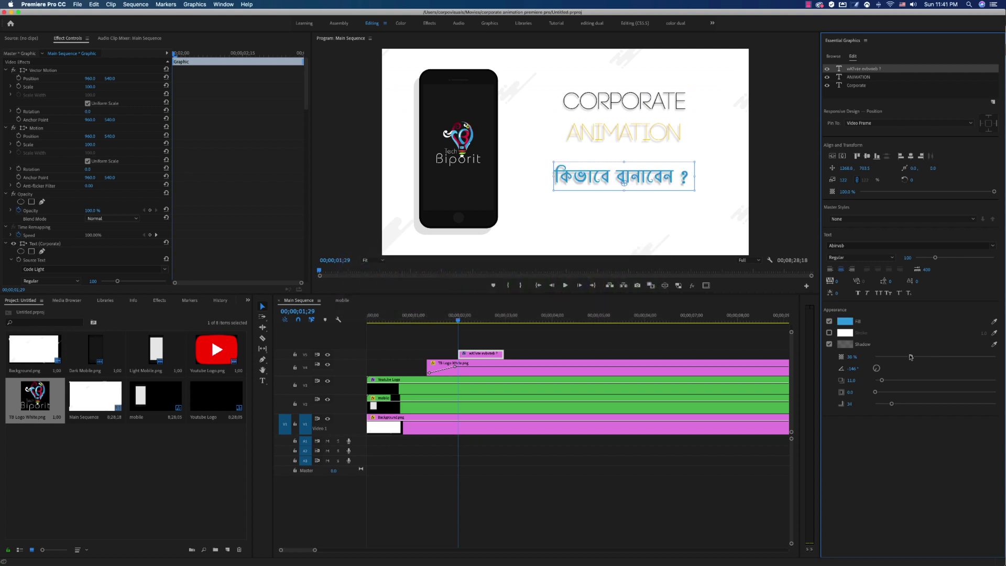
# Step: Select the Bangla, ANIMATION and Corporate text lines together and align them horizontally on their centres
pyautogui.keyDown('shift'); pyautogui.click(639, 129); pyautogui.keyUp('shift')
pyautogui.keyDown('shift'); pyautogui.click(638, 104); pyautogui.keyUp('shift')
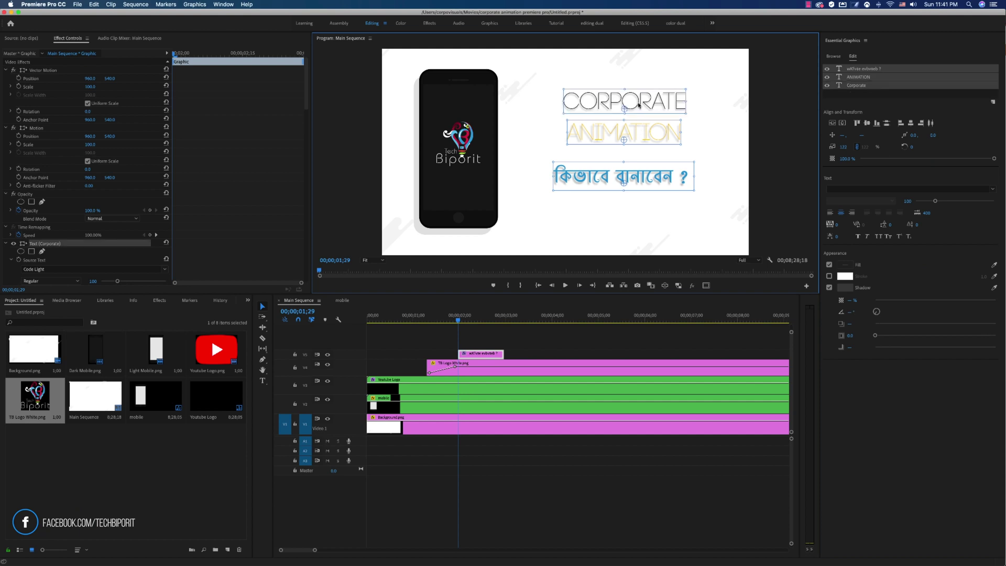
pyautogui.click(911, 124)
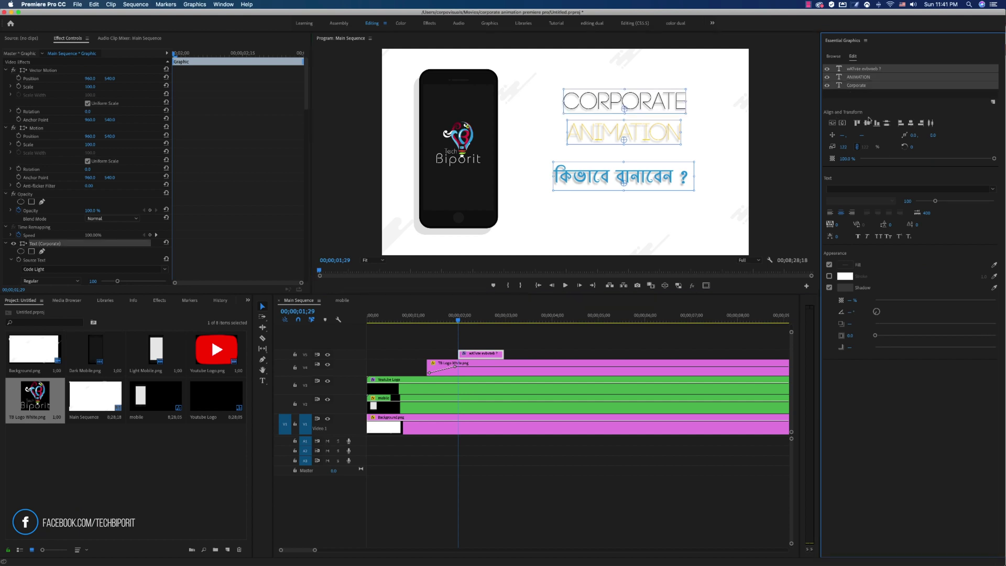
pyautogui.click(911, 124)
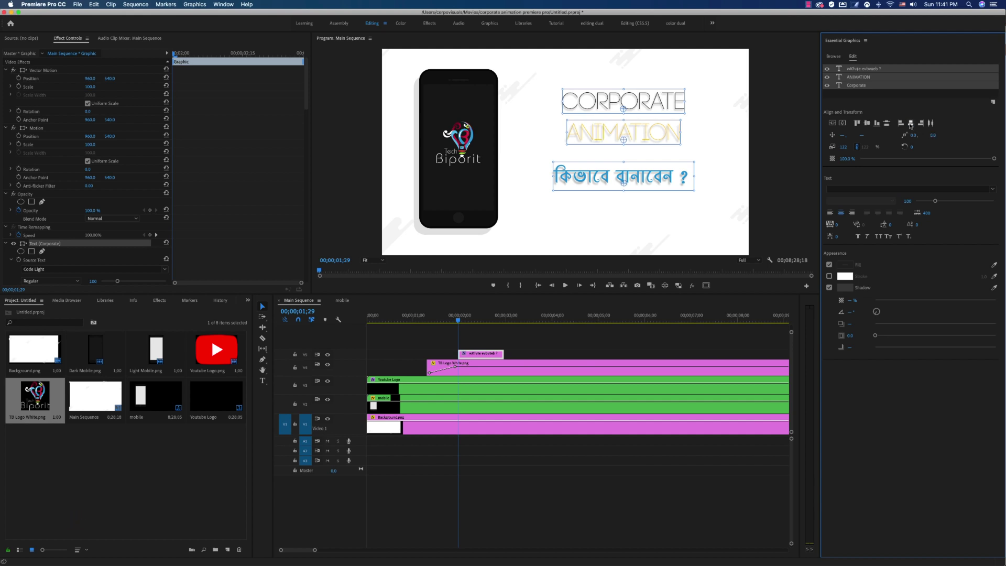
# Step: Extend the end of the text graphic clip to about 8.5 seconds on the timeline and make its track taller
pyautogui.moveTo(502, 354); pyautogui.dragTo(761, 351)
pyautogui.moveTo(357, 350); pyautogui.dragTo(357, 342)
pyautogui.hscroll(2, 527, 344)
pyautogui.scroll(-1, 527, 345)
# Step: Keyframe the Corporate text to slide in from beyond the frame's right side, from horizontal position about 2268 at 2;02 to its place at 2;08
pyautogui.click(646, 106)
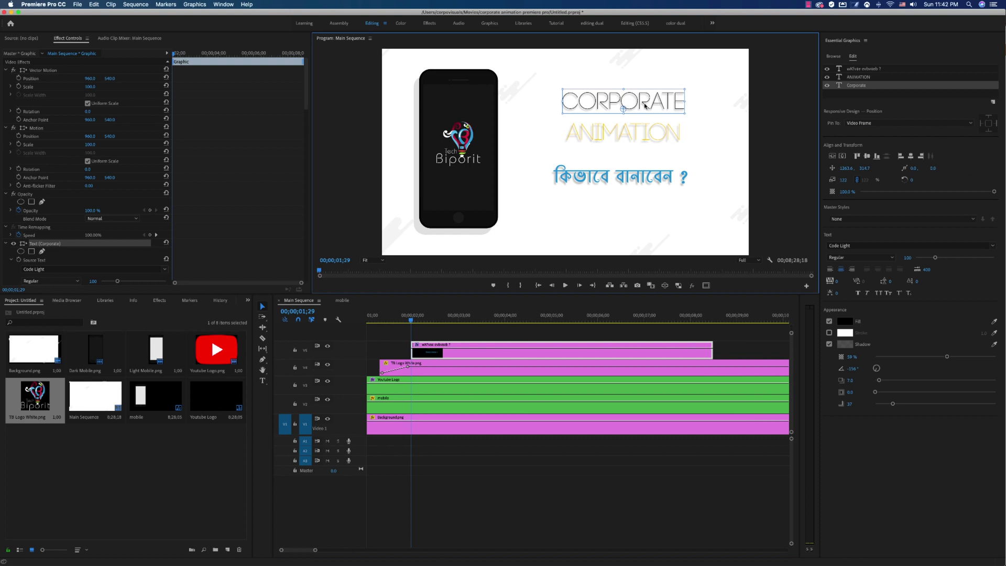
pyautogui.click(849, 41)
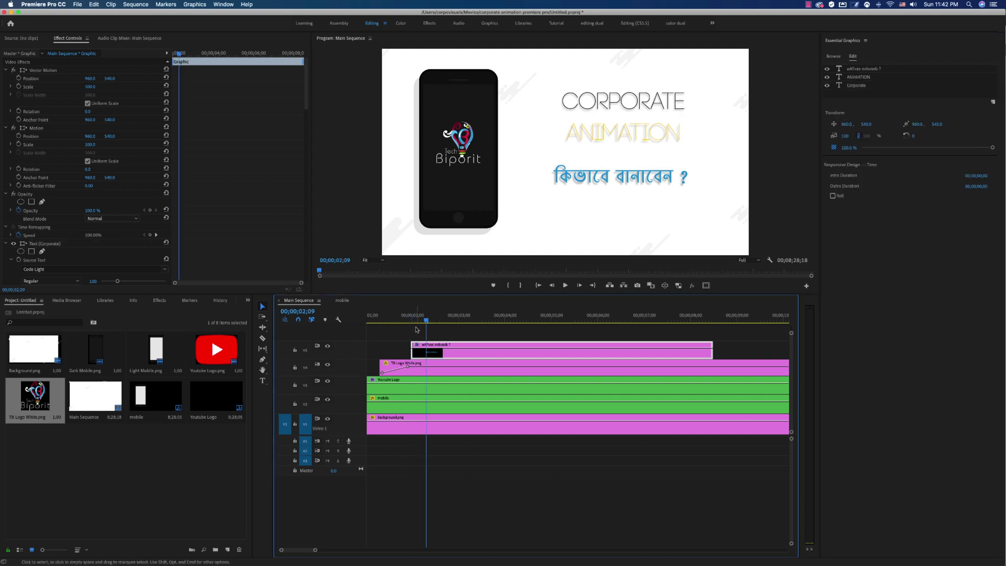
pyautogui.moveTo(412, 321); pyautogui.dragTo(425, 320)
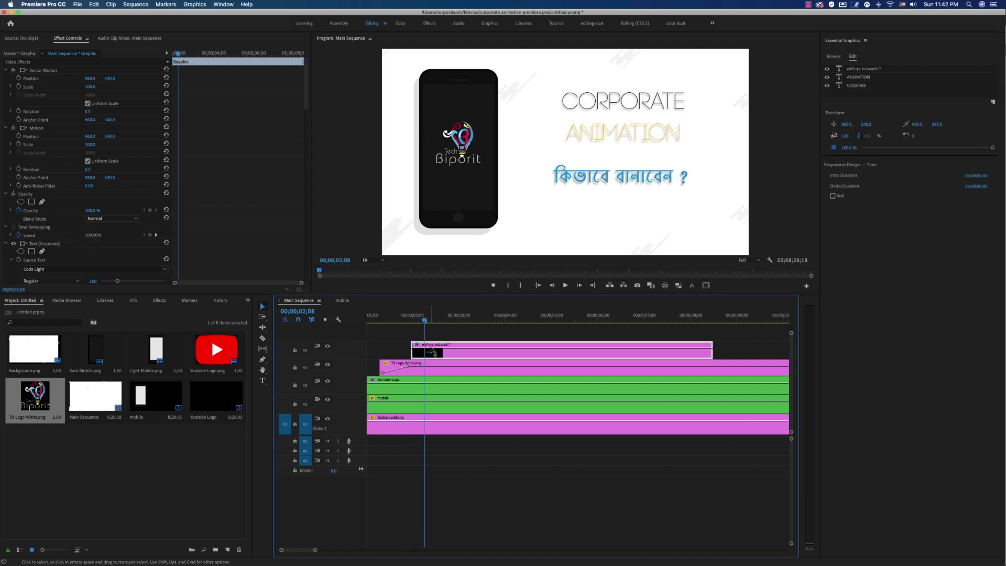
pyautogui.click(860, 86)
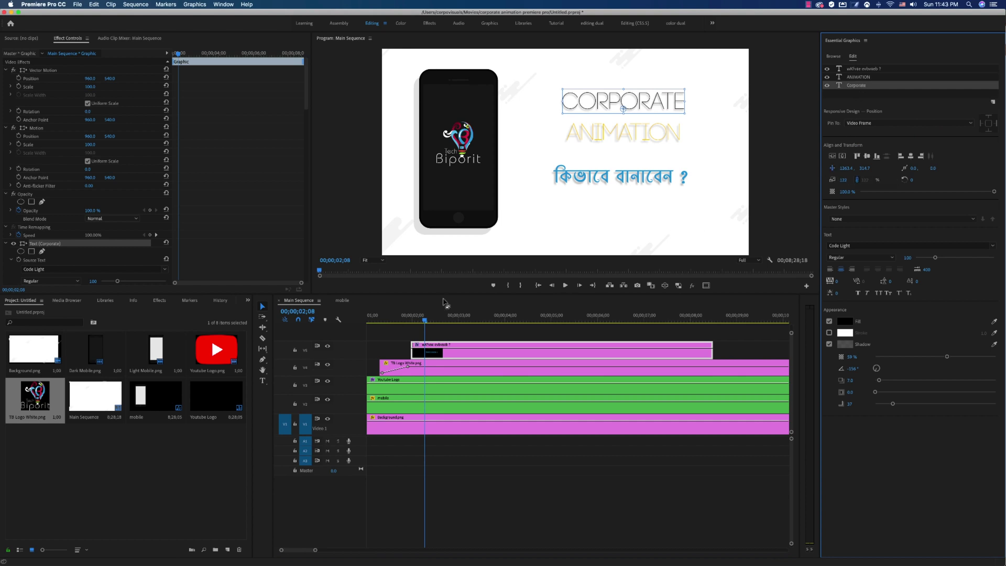
pyautogui.moveTo(424, 320); pyautogui.dragTo(415, 321)
pyautogui.moveTo(843, 170); pyautogui.dragTo(980, 170)
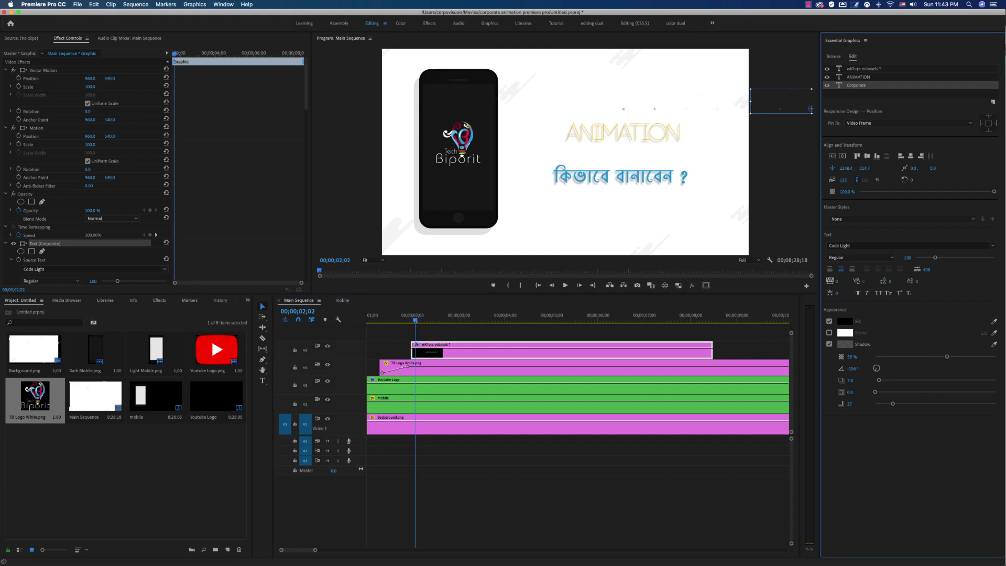
pyautogui.press('space')
pyautogui.moveTo(435, 320); pyautogui.dragTo(416, 321)
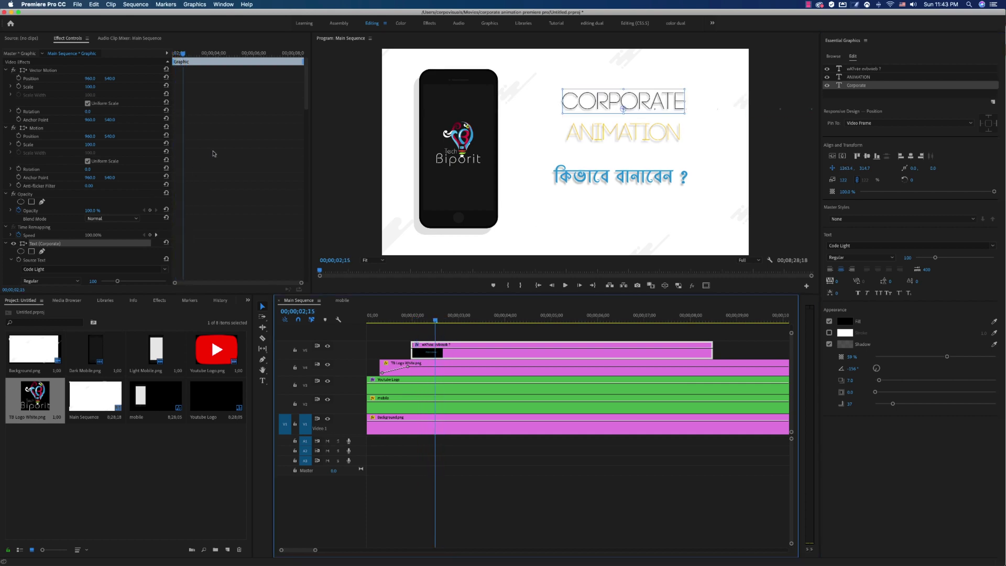
# Step: Turn on position keyframing for the ANIMATION text at 2;08, where the Corporate text's second position keyframe sits
pyautogui.scroll(-15, 214, 153)
pyautogui.scroll(-3, 214, 153)
pyautogui.press('=')
pyautogui.press('=')
pyautogui.scroll(6, 214, 154)
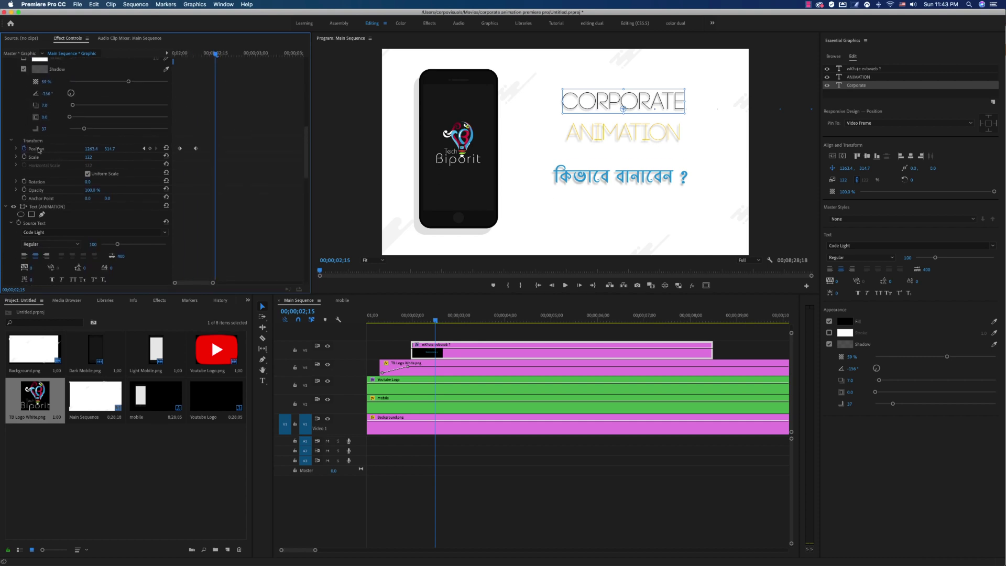
pyautogui.click(197, 53)
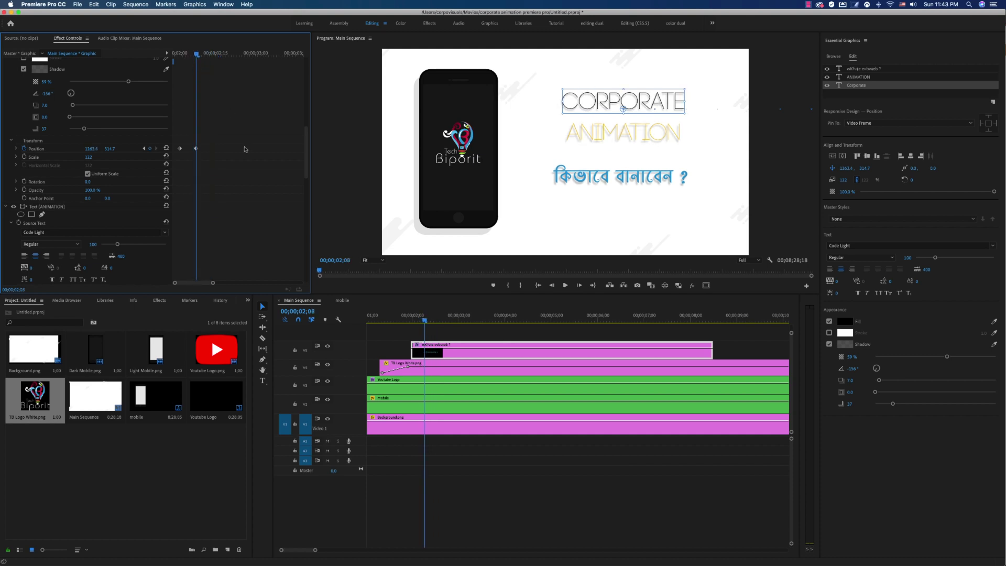
pyautogui.click(858, 78)
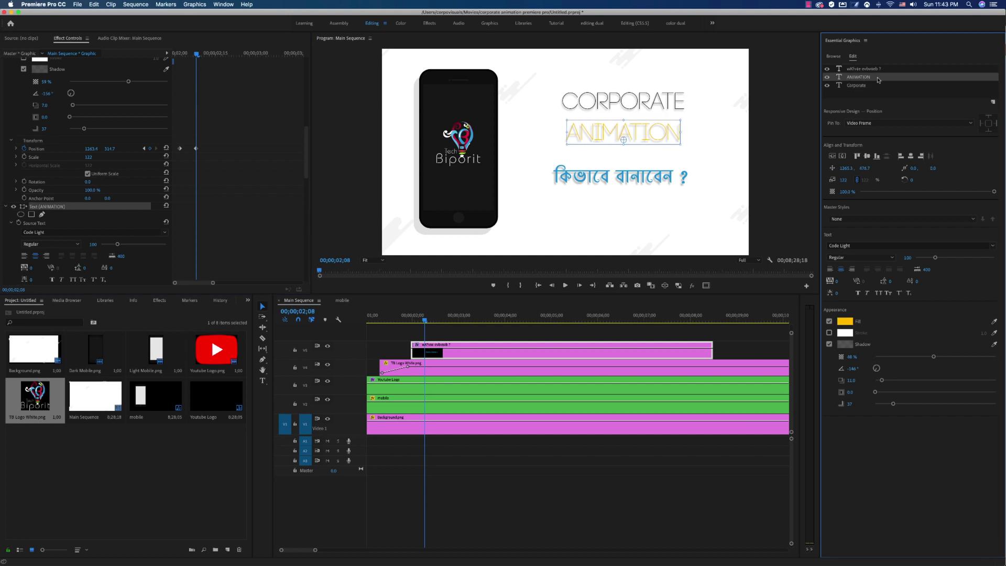
pyautogui.scroll(-5, 76, 153)
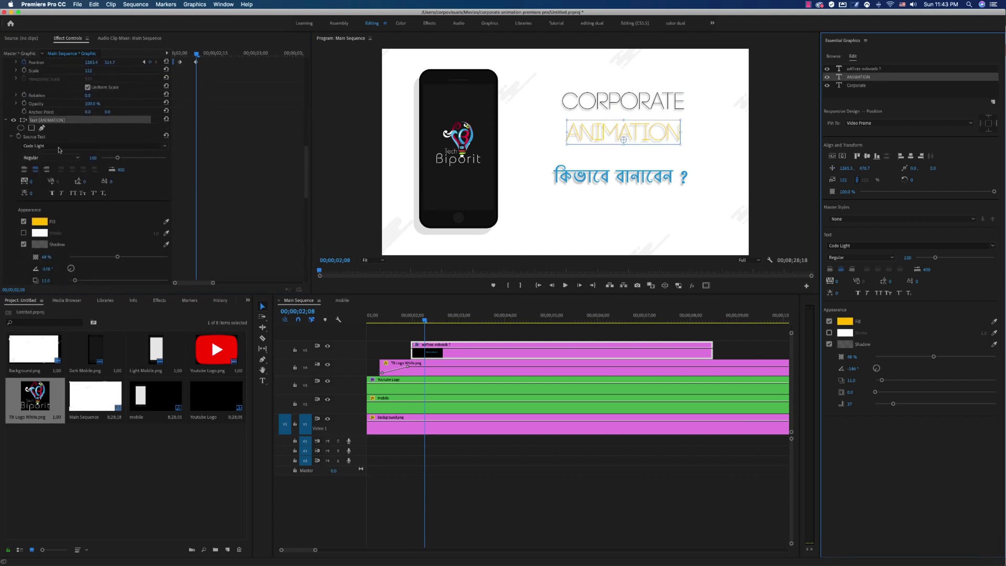
pyautogui.scroll(-2, 21, 137)
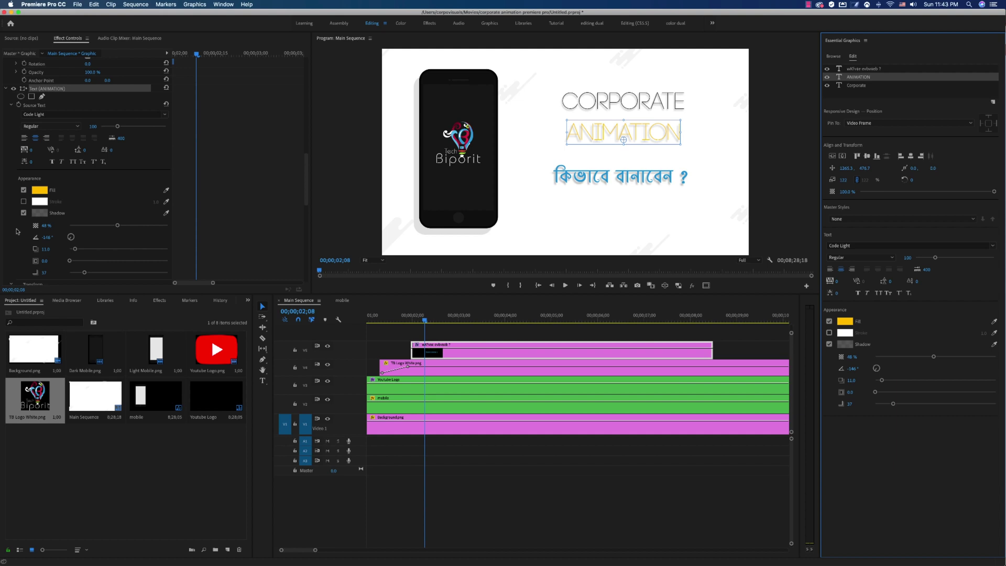
pyautogui.scroll(-5, 19, 173)
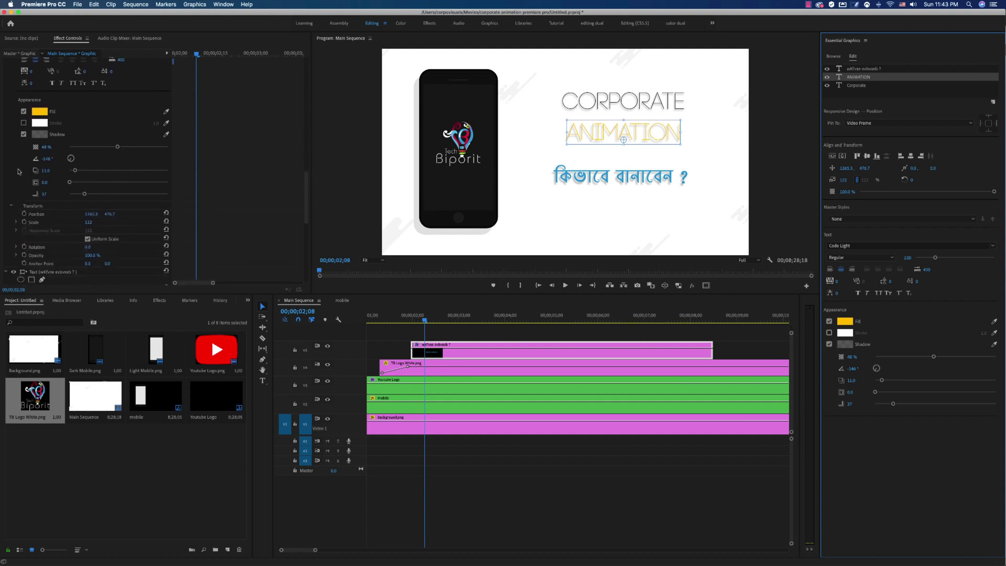
pyautogui.click(28, 208)
pyautogui.click(23, 214)
# Step: Keep the ANIMATION text in place with a keyframe at 2;15, set its horizontal position at 2;08 to about 2169 and preview the slide-in
pyautogui.scroll(20, 199, 56)
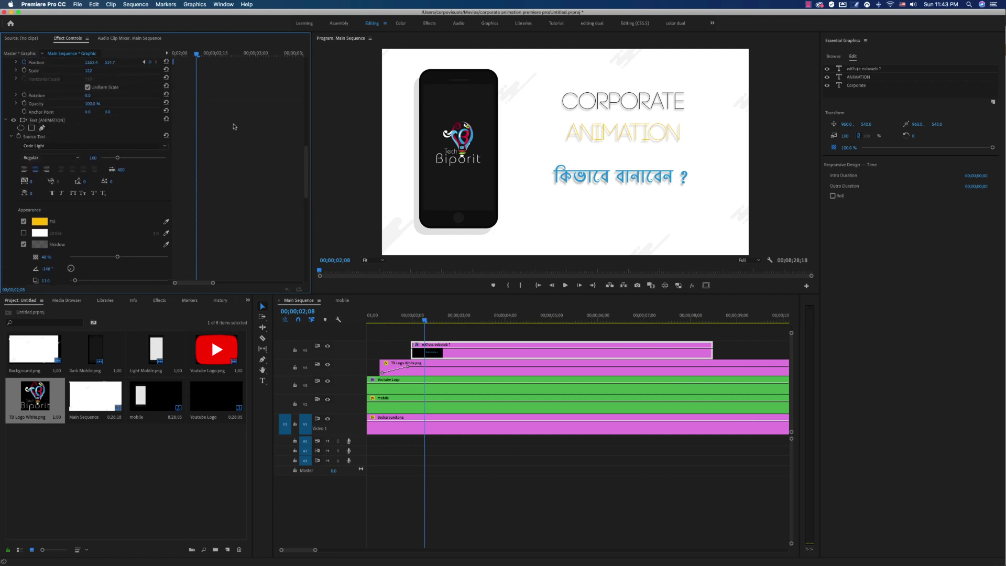
pyautogui.moveTo(199, 56); pyautogui.dragTo(215, 54)
pyautogui.scroll(-11, 234, 157)
pyautogui.scroll(-14, 234, 188)
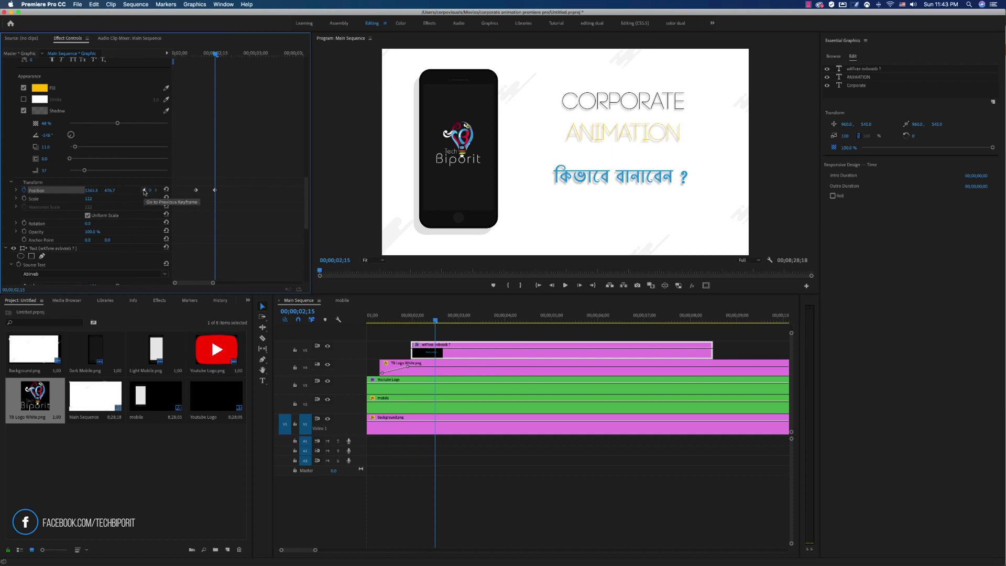
pyautogui.click(144, 191)
pyautogui.moveTo(93, 190); pyautogui.dragTo(238, 190)
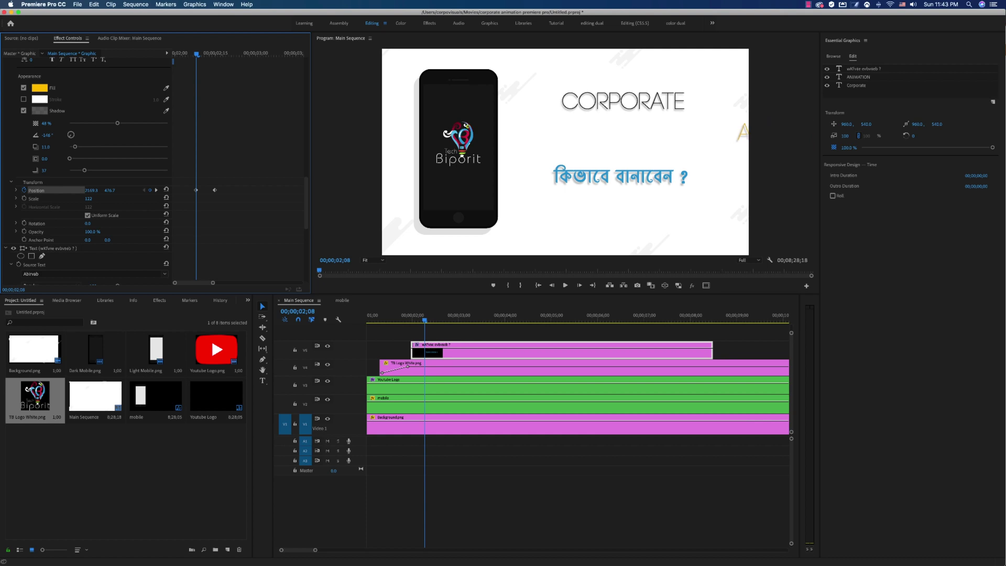
pyautogui.click(175, 53)
pyautogui.press('space')
pyautogui.press('space')
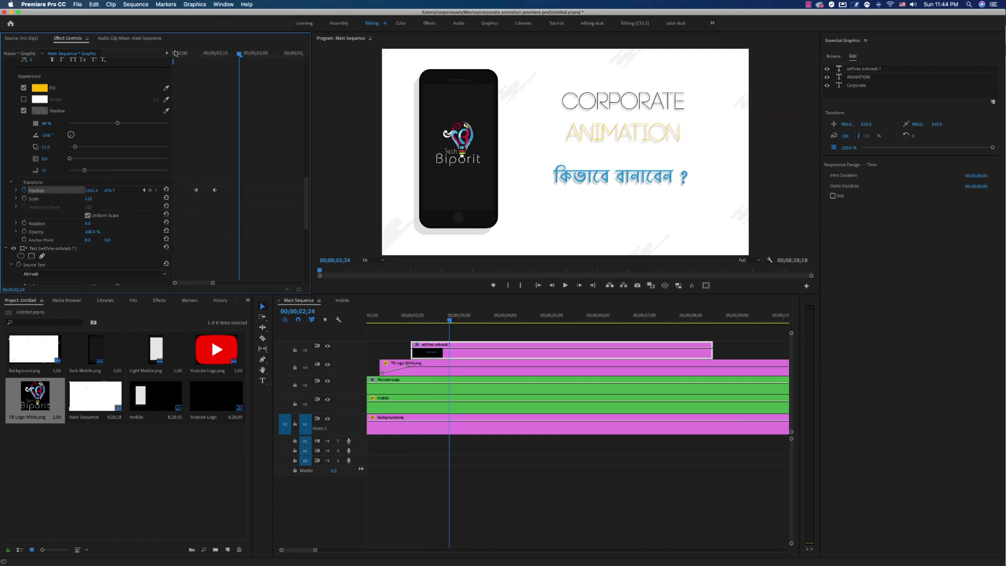
# Step: Keyframe the Bangla line's position to slide in from beyond the frame's right side, starting at 2;12 and settling about seven frames on
pyautogui.click(208, 53)
pyautogui.scroll(-5, 208, 158)
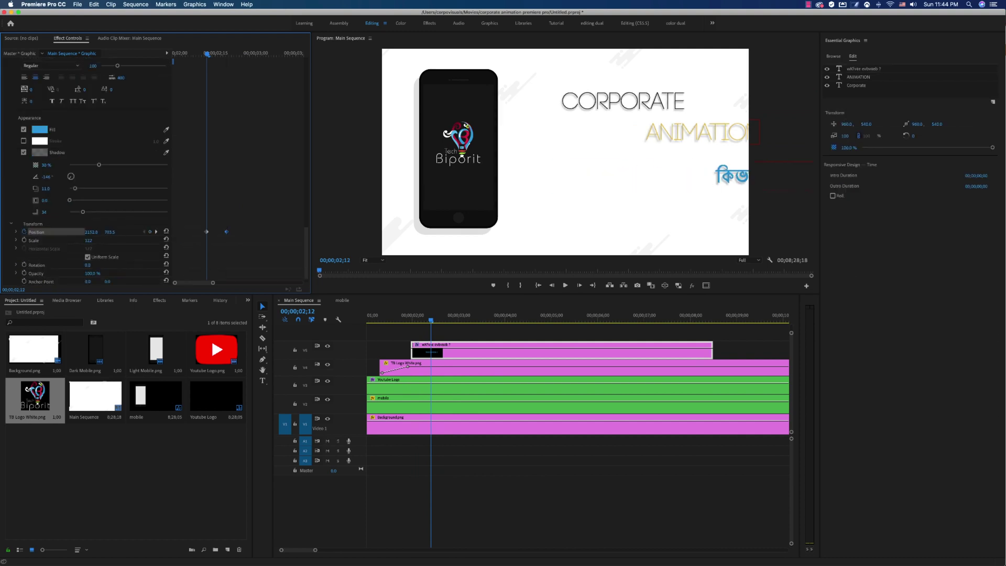
pyautogui.moveTo(207, 54); pyautogui.dragTo(227, 54)
# Step: Ease the position keyframes of the Bangla, ANIMATION and Corporate text lines and play back the animation
pyautogui.moveTo(250, 213); pyautogui.dragTo(202, 238)
pyautogui.rightClick(206, 232)
pyautogui.click(15, 224)
pyautogui.scroll(4, 230, 112)
pyautogui.click(17, 182)
pyautogui.scroll(5, 105, 183)
pyautogui.rightClick(196, 130)
pyautogui.click(299, 236)
pyautogui.click(16, 132)
pyautogui.press('space')
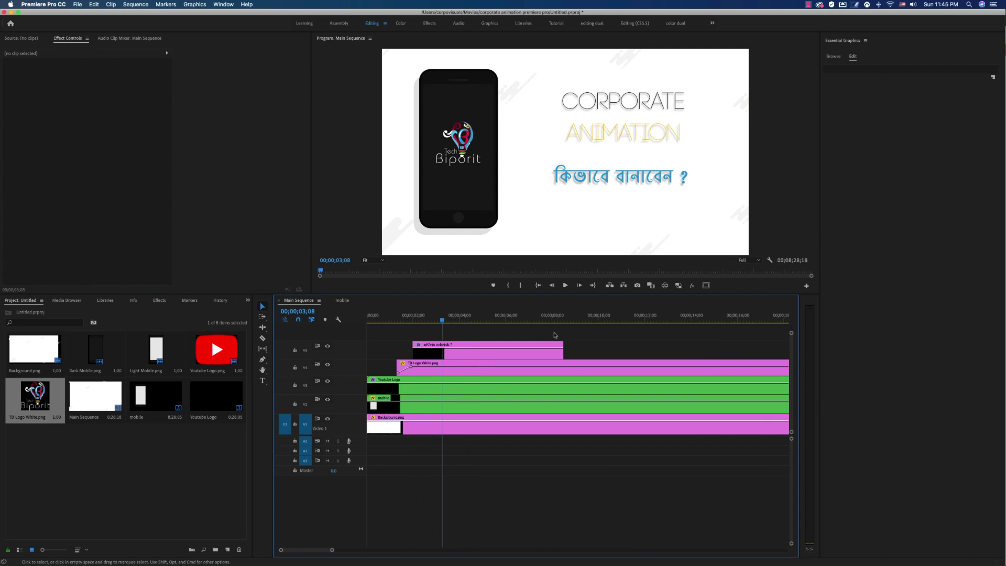
# Step: Extend the title graphic clip to the end of the other layers' clips and select all the clips
pyautogui.press('-')
pyautogui.press('-')
pyautogui.press('-')
pyautogui.moveTo(392, 351); pyautogui.dragTo(634, 355)
pyautogui.press('-')
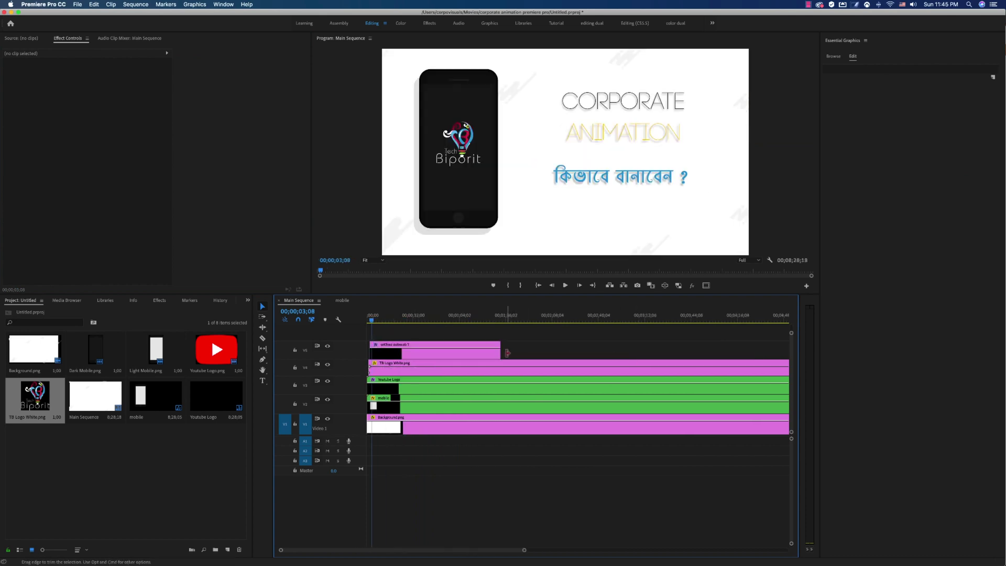
pyautogui.press('-')
pyautogui.moveTo(508, 353); pyautogui.dragTo(497, 475)
# Step: Nest the selected clips into a single sequence, keeping the suggested name Nested Sequence 03
pyautogui.press('=')
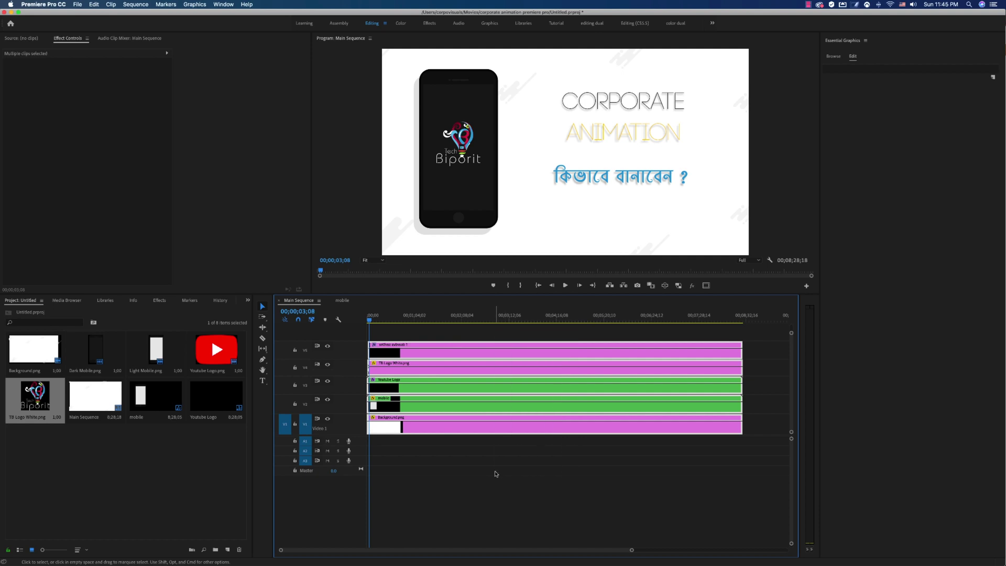
pyautogui.rightClick(519, 422)
pyautogui.click(536, 402)
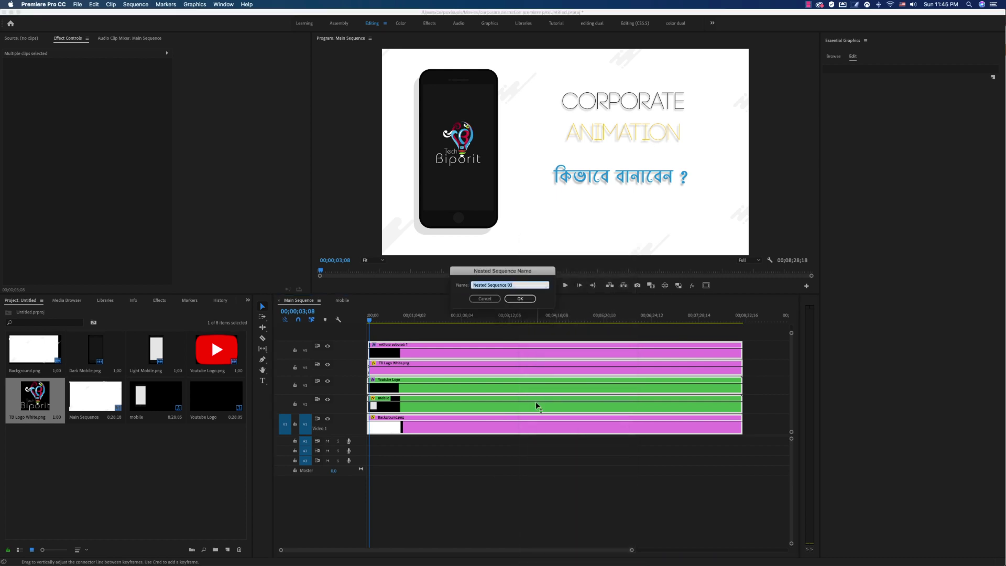
pyautogui.press('Return')
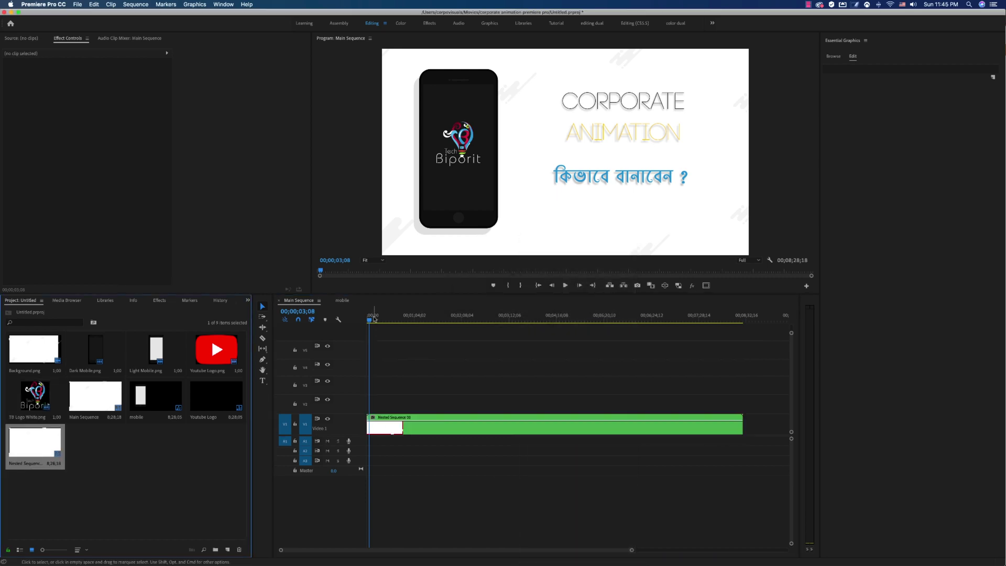
# Step: Turn on scale keyframing for the nested sequence at 0;00 and open its scale value for editing at about 39;13
pyautogui.moveTo(374, 319); pyautogui.dragTo(363, 320)
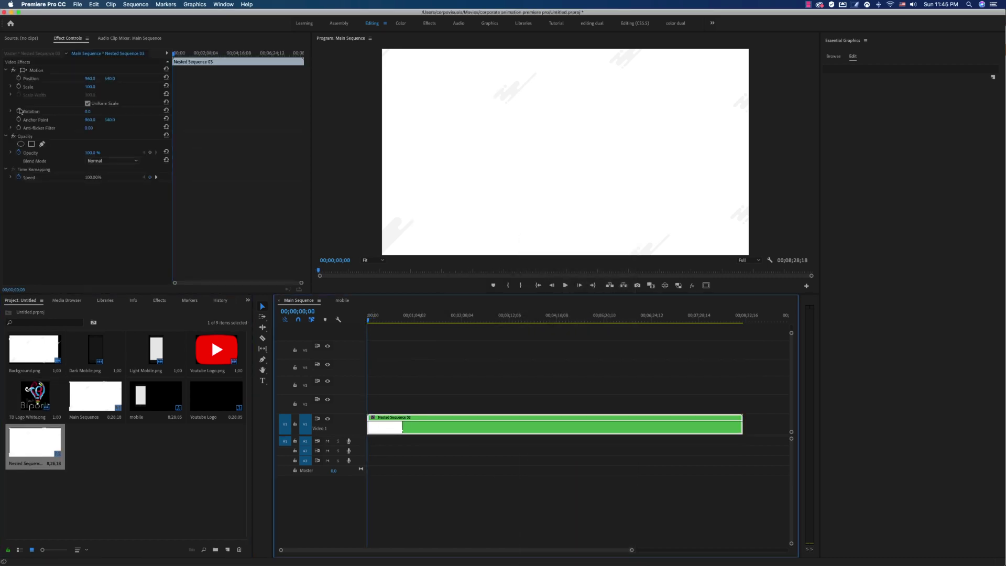
pyautogui.click(28, 86)
pyautogui.moveTo(169, 58); pyautogui.dragTo(182, 59)
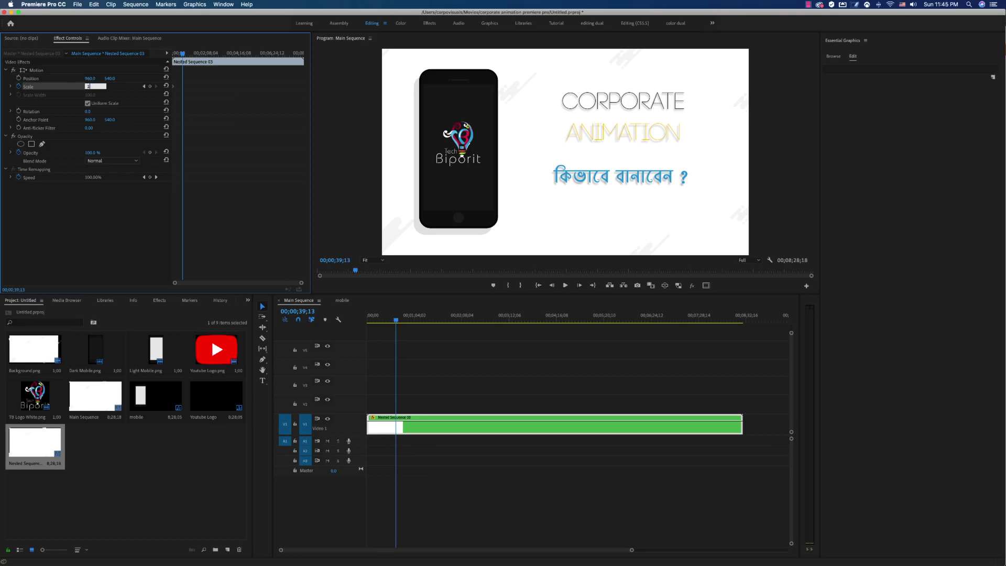